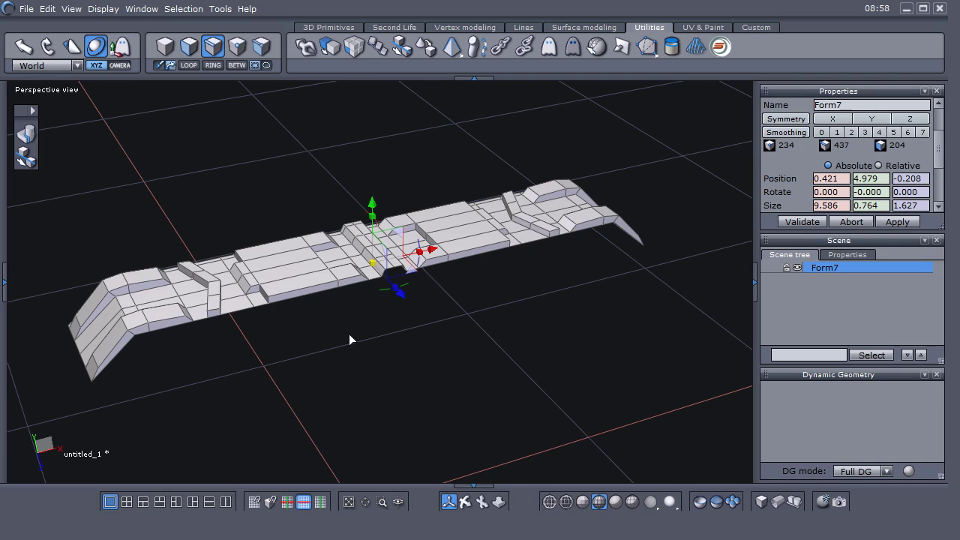
Step: Inspect the panelled strip from several angles, including its ends, its front side and from above
{"action": "scroll", "coordinate": [349, 334], "scroll_direction": "up", "scroll_amount": 3}
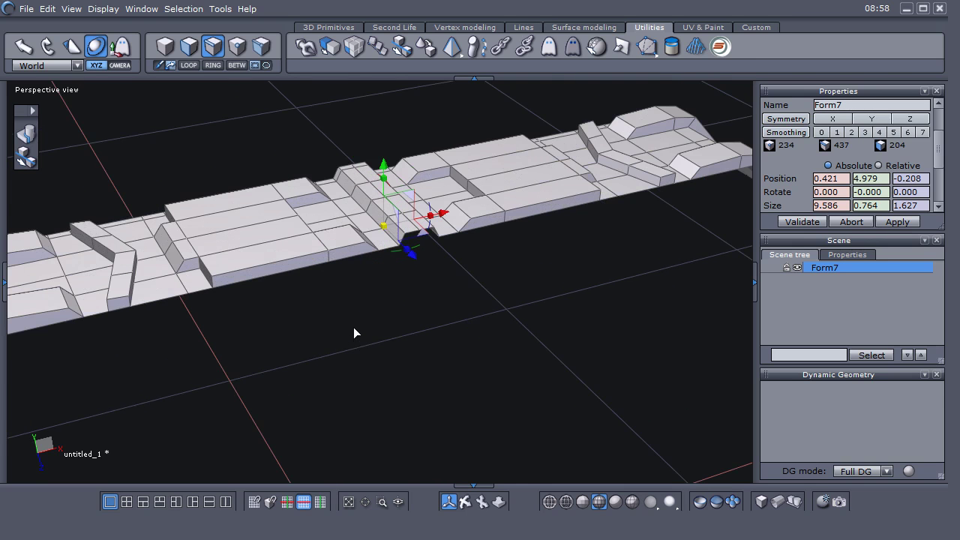
{"action": "middle_click_drag", "start_coordinate": [362, 319], "coordinate": [331, 336]}
{"action": "middle_click_drag", "start_coordinate": [395, 347], "coordinate": [408, 331]}
{"action": "scroll", "coordinate": [397, 333], "scroll_direction": "up", "scroll_amount": 2}
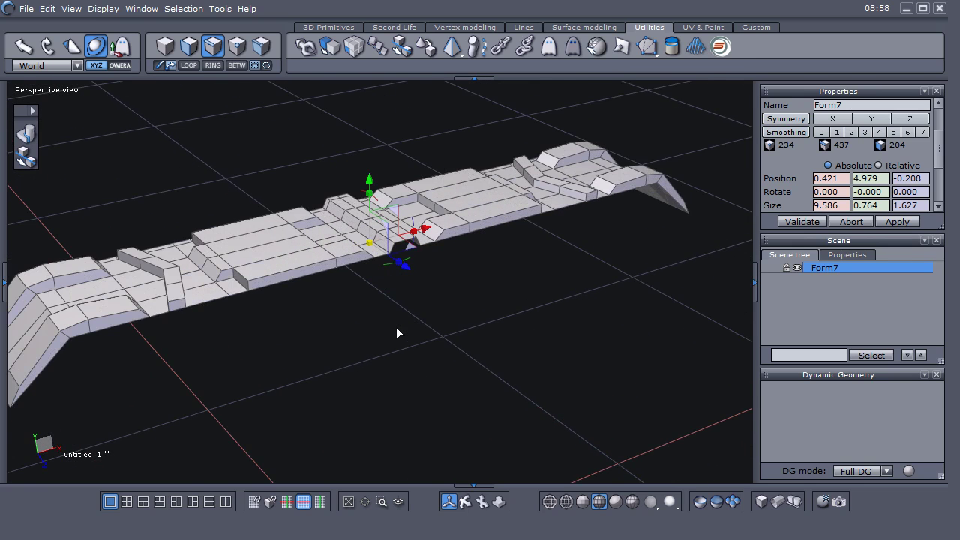
{"action": "middle_click_drag", "start_coordinate": [397, 333], "coordinate": [366, 344]}
{"action": "scroll", "coordinate": [442, 308], "scroll_direction": "up", "scroll_amount": 2}
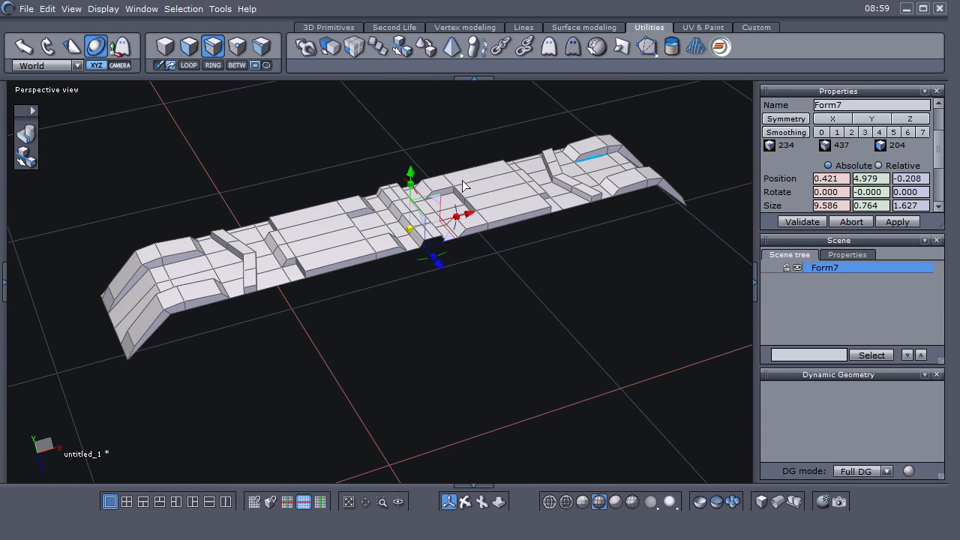
{"action": "middle_click_drag", "start_coordinate": [315, 336], "coordinate": [259, 319]}
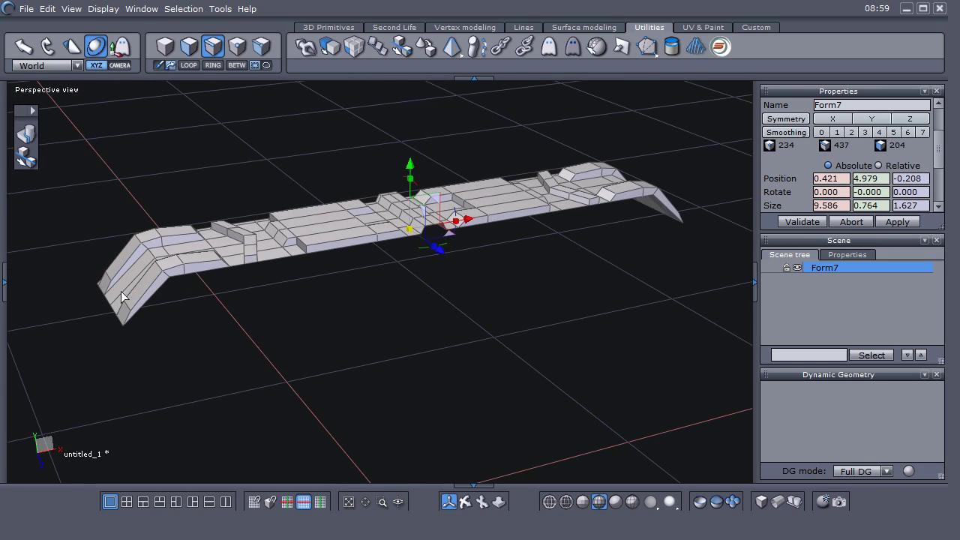
{"action": "middle_click_drag", "start_coordinate": [499, 332], "coordinate": [369, 359]}
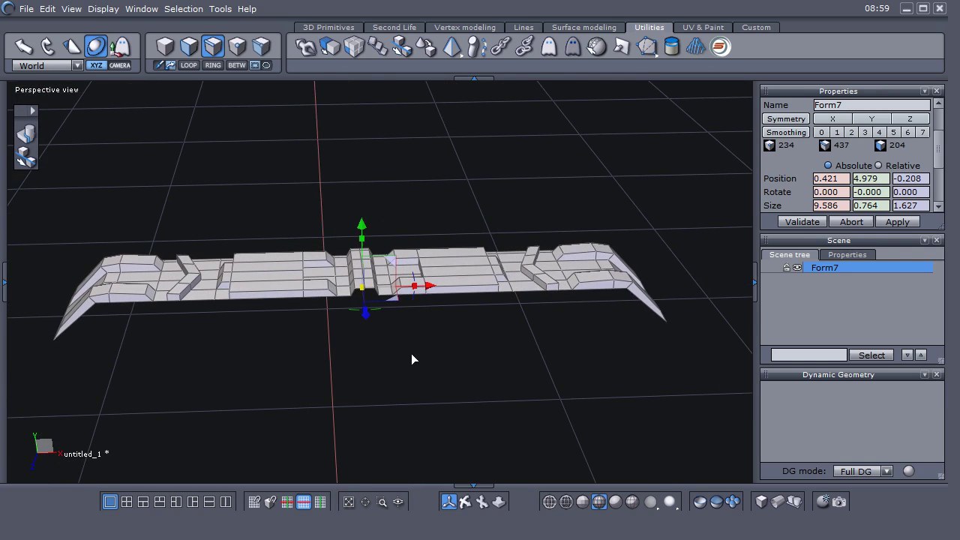
{"action": "right_click", "coordinate": [405, 353]}
{"action": "left_click", "coordinate": [496, 340]}
{"action": "middle_click_drag", "start_coordinate": [442, 332], "coordinate": [336, 335]}
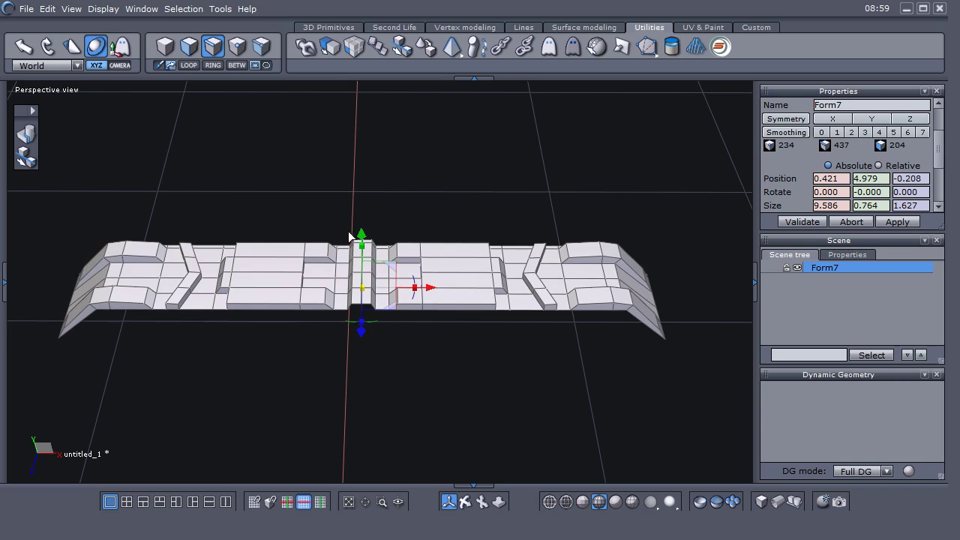
Step: Select the edges running across the middle of the central rib and enable soft selection
{"action": "left_click", "coordinate": [342, 366]}
{"action": "left_click_drag", "start_coordinate": [361, 229], "coordinate": [368, 394]}
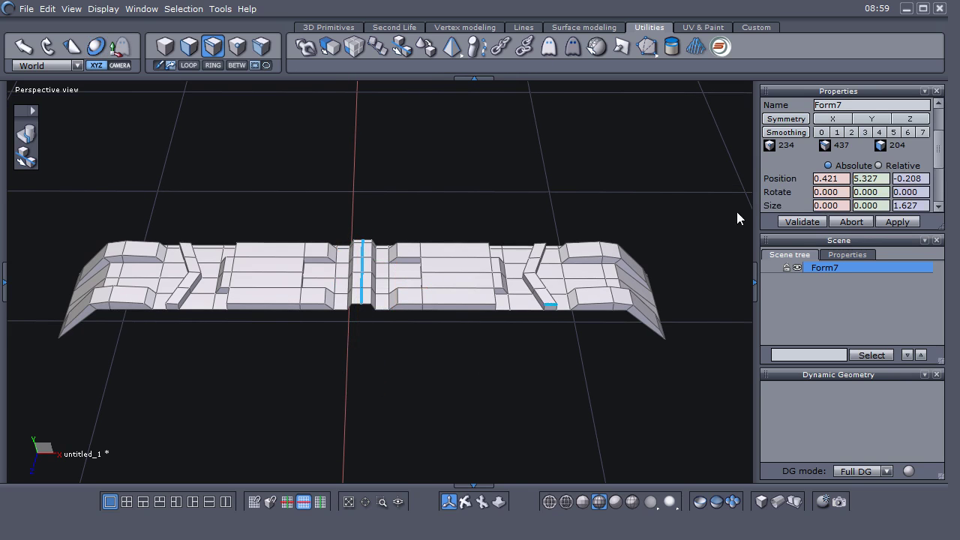
{"action": "scroll", "coordinate": [561, 291], "scroll_direction": "down", "scroll_amount": 3}
{"action": "scroll", "coordinate": [838, 169], "scroll_direction": "down", "scroll_amount": 3}
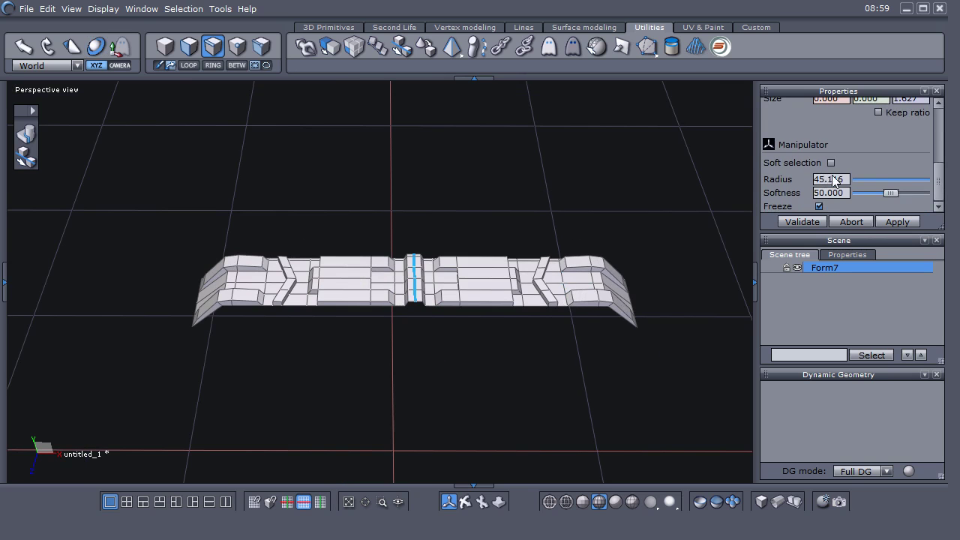
{"action": "left_click", "coordinate": [830, 163]}
{"action": "middle_click_drag", "start_coordinate": [304, 419], "coordinate": [309, 359]}
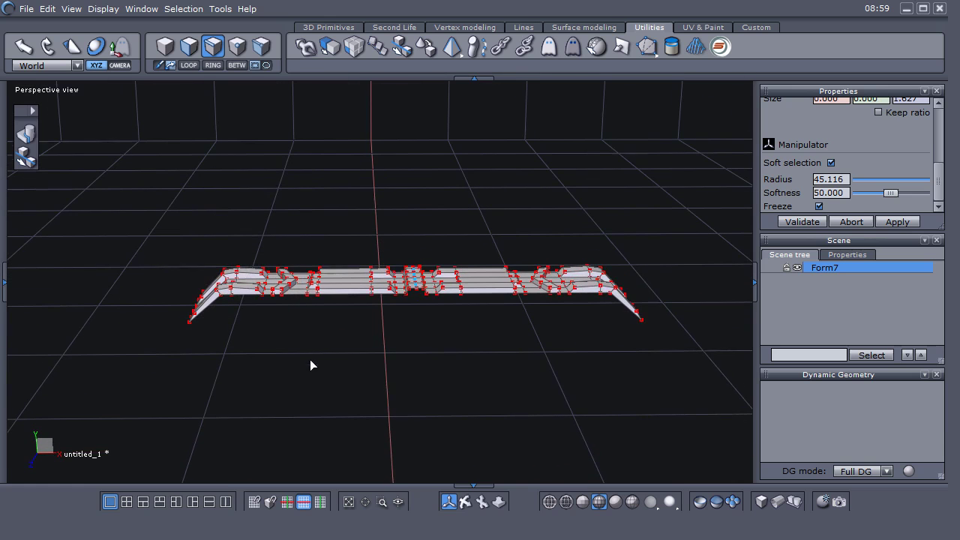
Step: Lower the selected centre edges slightly to a Y position of 5.294 and set the soft selection radius to 4.074
{"action": "key", "text": "space"}
{"action": "left_click_drag", "start_coordinate": [415, 215], "coordinate": [415, 216]}
{"action": "scroll", "coordinate": [944, 192], "scroll_direction": "down", "scroll_amount": 3}
{"action": "scroll", "coordinate": [890, 179], "scroll_direction": "up", "scroll_amount": 3}
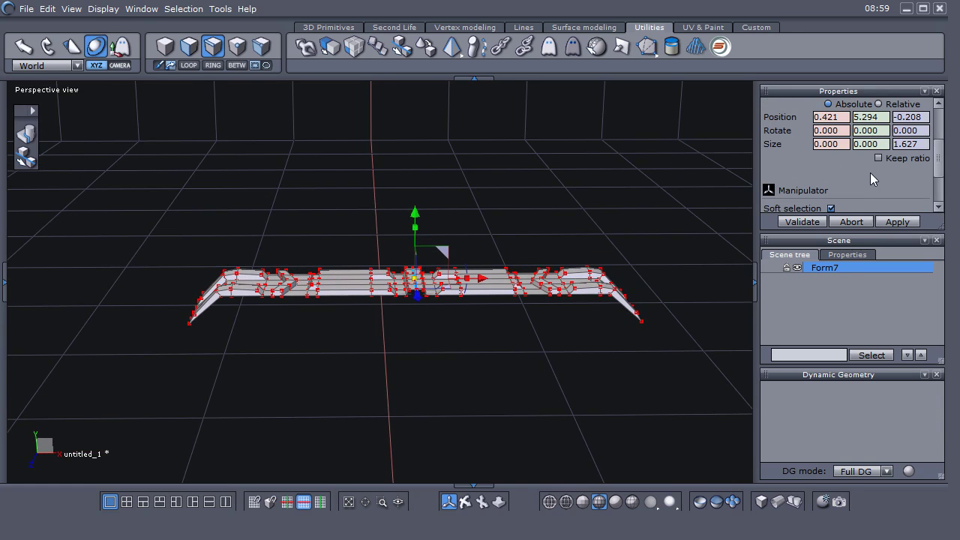
{"action": "left_click_drag", "start_coordinate": [856, 232], "coordinate": [851, 349]}
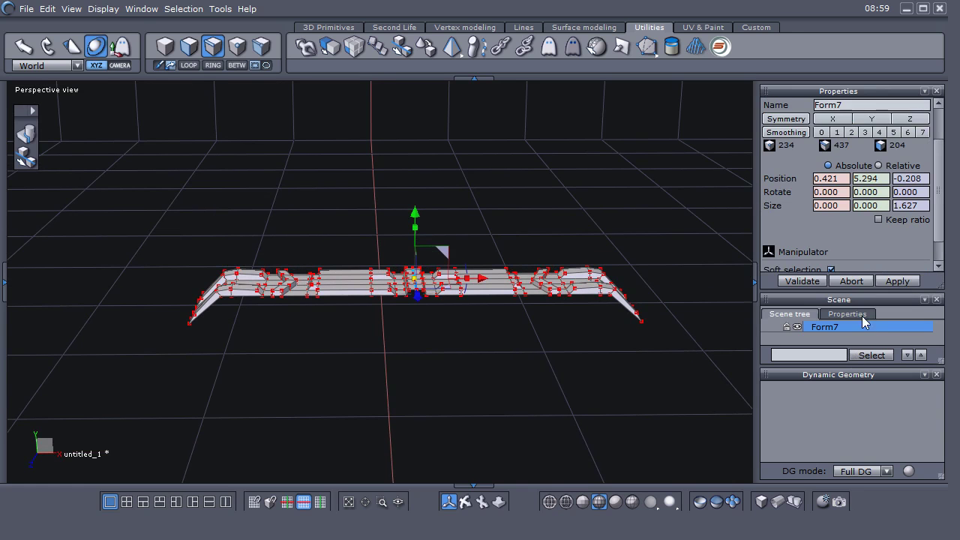
{"action": "scroll", "coordinate": [863, 250], "scroll_direction": "down", "scroll_amount": 2}
{"action": "left_click_drag", "start_coordinate": [897, 242], "coordinate": [874, 240]}
Step: Try raising the centre edges to a Y position of 5.425 with the soft falloff, and undo the move
{"action": "left_click_drag", "start_coordinate": [415, 214], "coordinate": [415, 209]}
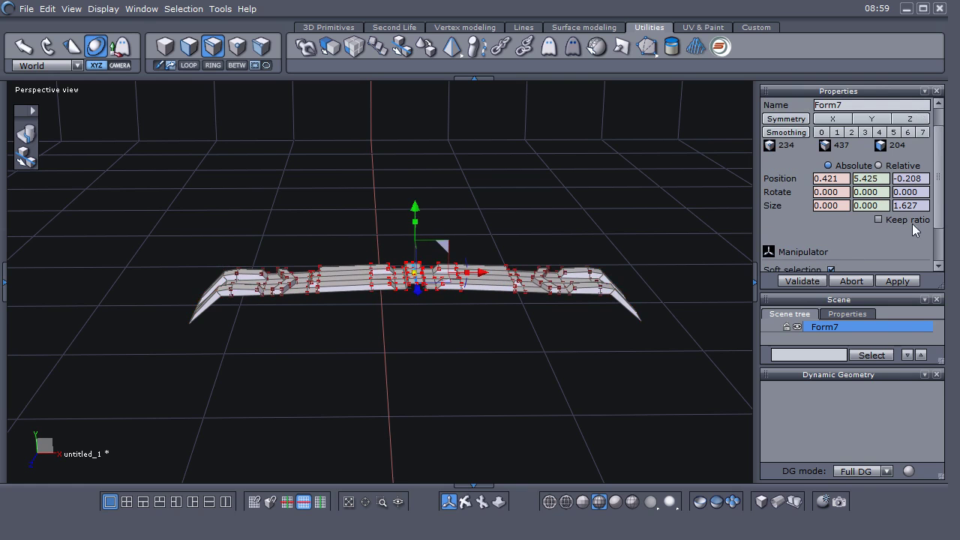
{"action": "left_click_drag", "start_coordinate": [940, 217], "coordinate": [941, 256]}
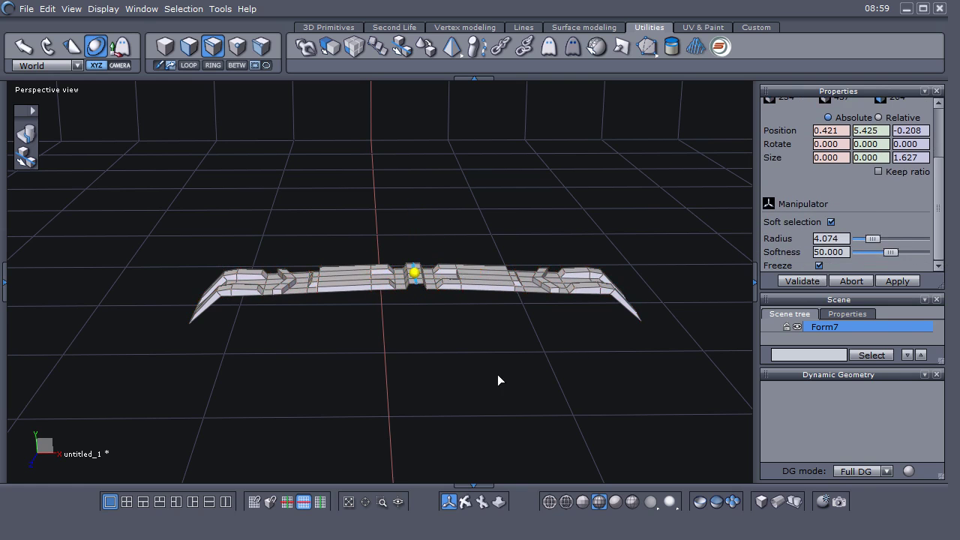
{"action": "key", "text": "ctrl+z"}
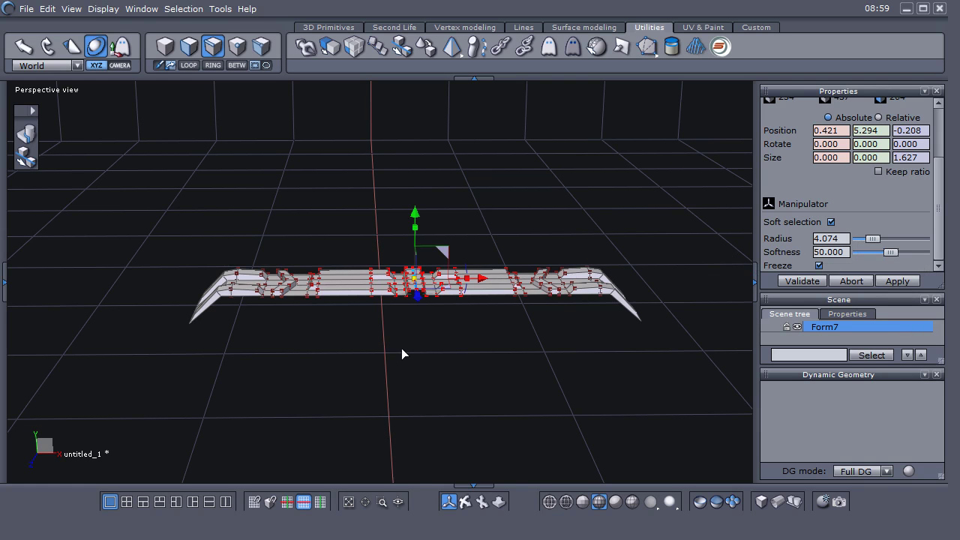
Step: Grow the edge selection outwards to cover the whole central rib and its adjoining edges
{"action": "key", "text": "ctrl+plus"}
{"action": "key", "text": "ctrl+plus"}
{"action": "key", "text": "ctrl+plus"}
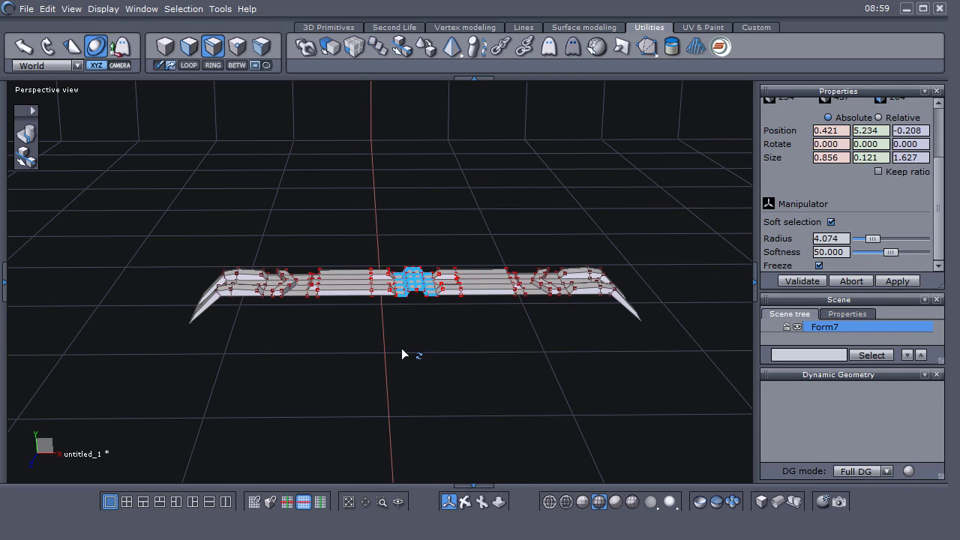
Step: Try raising the enlarged central selection to a Y position of 5.463, and undo the move
{"action": "left_click", "coordinate": [415, 218]}
{"action": "left_click_drag", "start_coordinate": [415, 217], "coordinate": [415, 206]}
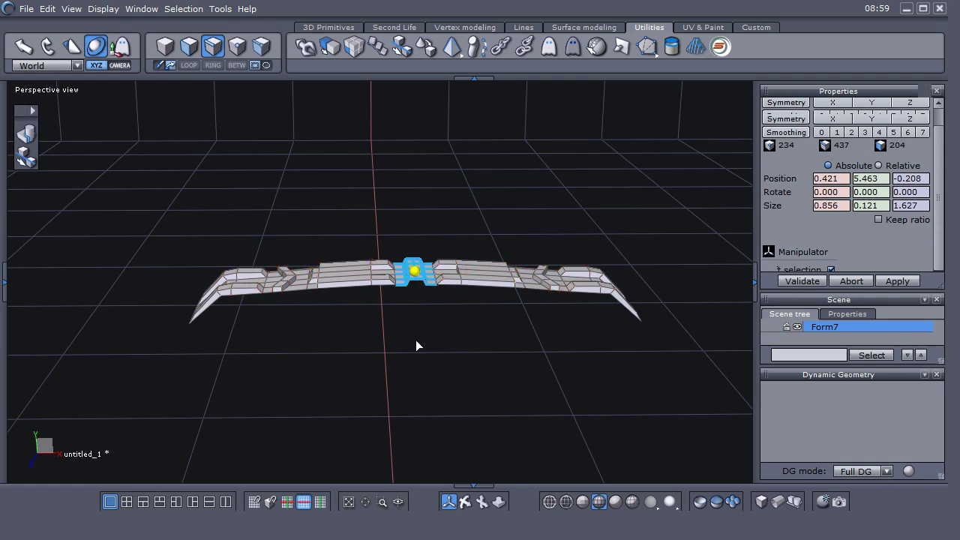
{"action": "key", "text": "ctrl+z"}
Step: Raise a further enlarged central edge selection with the soft falloff to arch the strip, and turn soft selection off
{"action": "key", "text": "plus"}
{"action": "key", "text": "plus"}
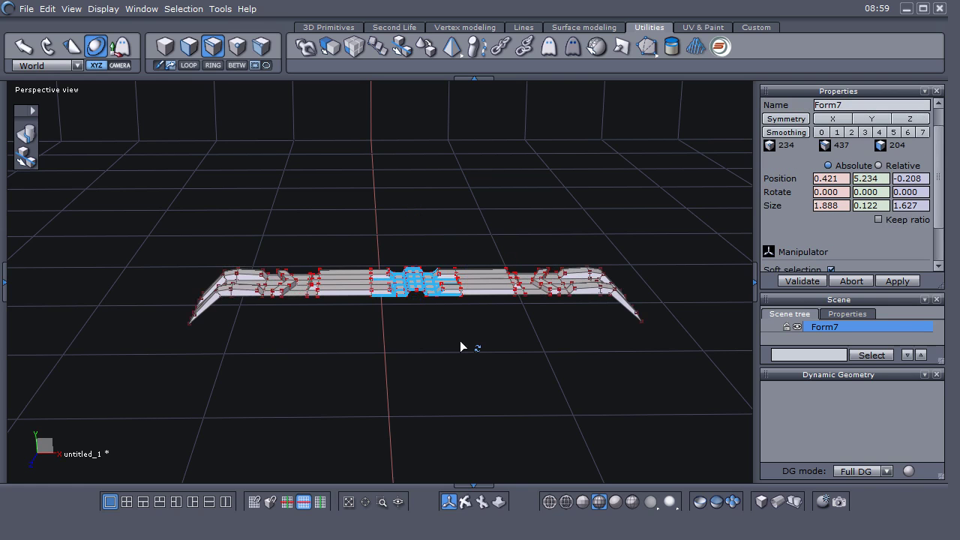
{"action": "left_click_drag", "start_coordinate": [416, 218], "coordinate": [415, 201]}
{"action": "left_click", "coordinate": [830, 270]}
{"action": "middle_click_drag", "start_coordinate": [530, 387], "coordinate": [360, 405]}
{"action": "left_click", "coordinate": [428, 367]}
Step: Examine the arched strip from the side and from its end, checking the curve and the raised panels
{"action": "middle_click_drag", "start_coordinate": [428, 367], "coordinate": [622, 313]}
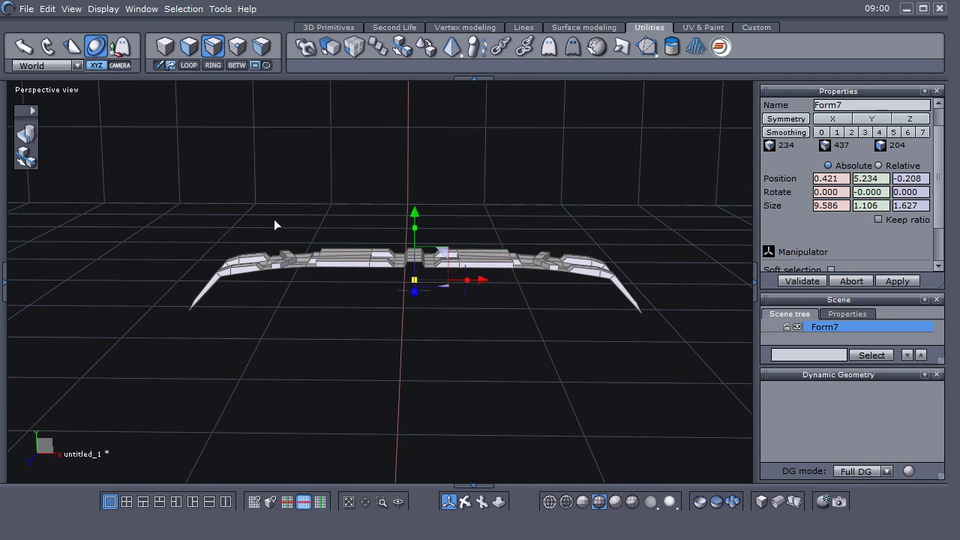
{"action": "middle_click_drag", "start_coordinate": [627, 350], "coordinate": [556, 333]}
{"action": "scroll", "coordinate": [283, 329], "scroll_direction": "up", "scroll_amount": 5}
{"action": "scroll", "coordinate": [253, 339], "scroll_direction": "down", "scroll_amount": 3}
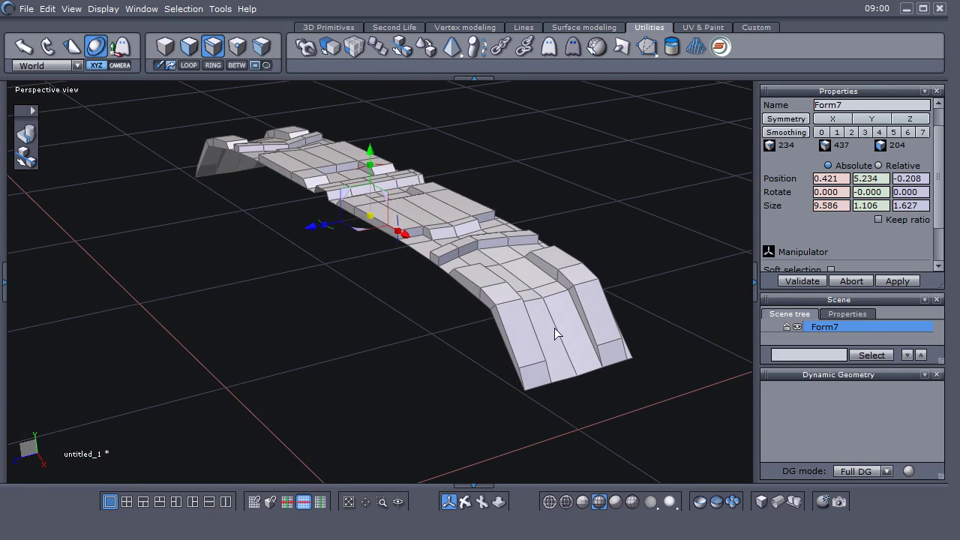
{"action": "middle_click_drag", "start_coordinate": [472, 358], "coordinate": [448, 361]}
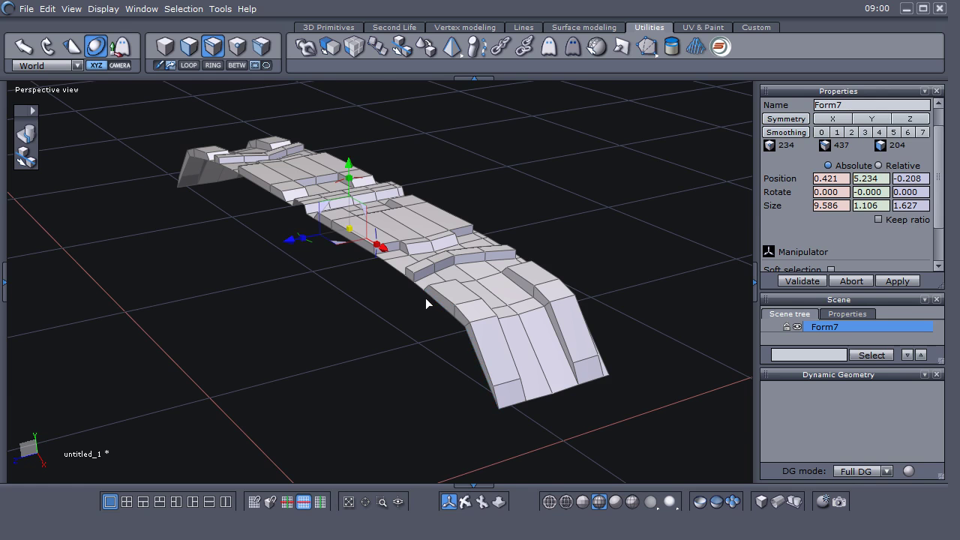
{"action": "scroll", "coordinate": [465, 342], "scroll_direction": "up", "scroll_amount": 3}
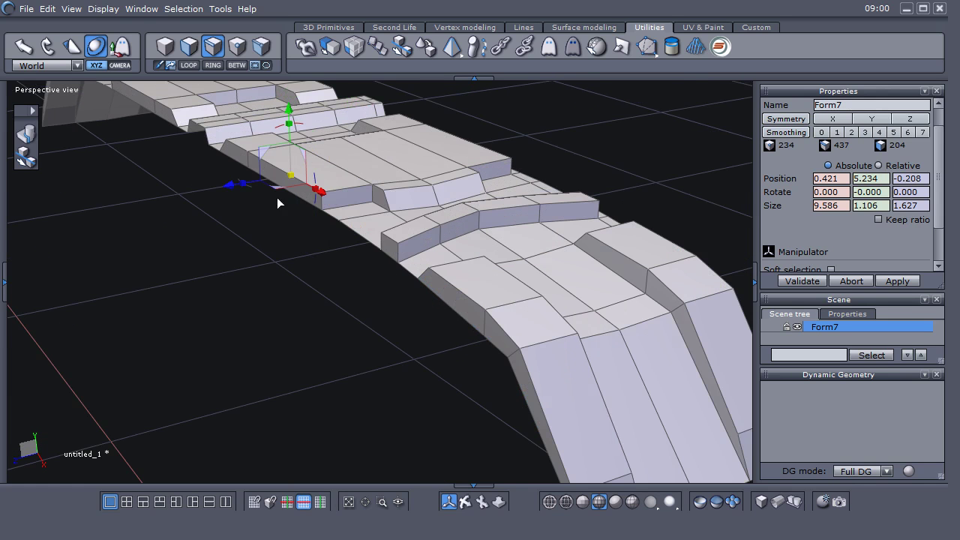
{"action": "middle_click_drag", "start_coordinate": [325, 260], "coordinate": [261, 297]}
{"action": "middle_click_drag", "start_coordinate": [323, 268], "coordinate": [422, 364]}
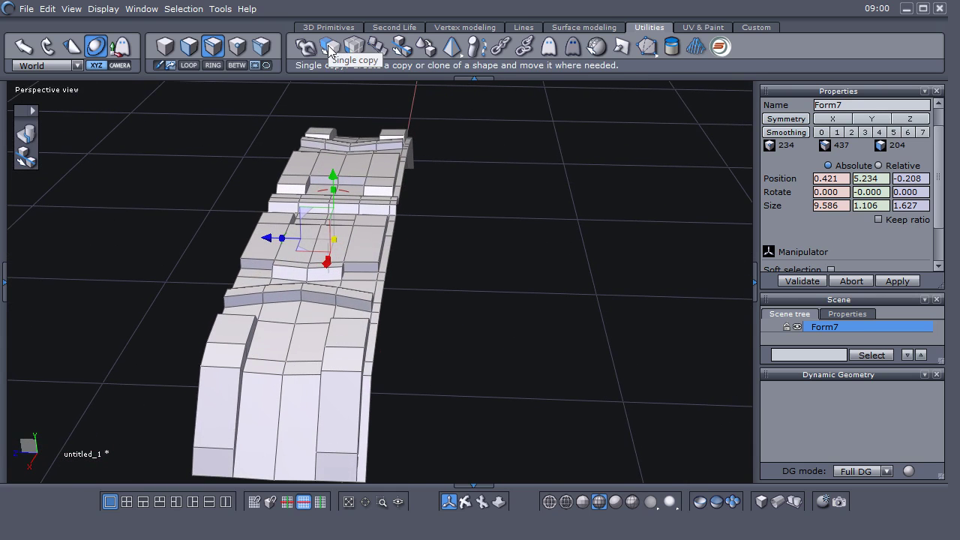
Step: Duplicate the whole strip with Single copy, placing the copy directly beside it at about -1.62 along Z
{"action": "right_click", "coordinate": [518, 211]}
{"action": "left_click", "coordinate": [558, 190]}
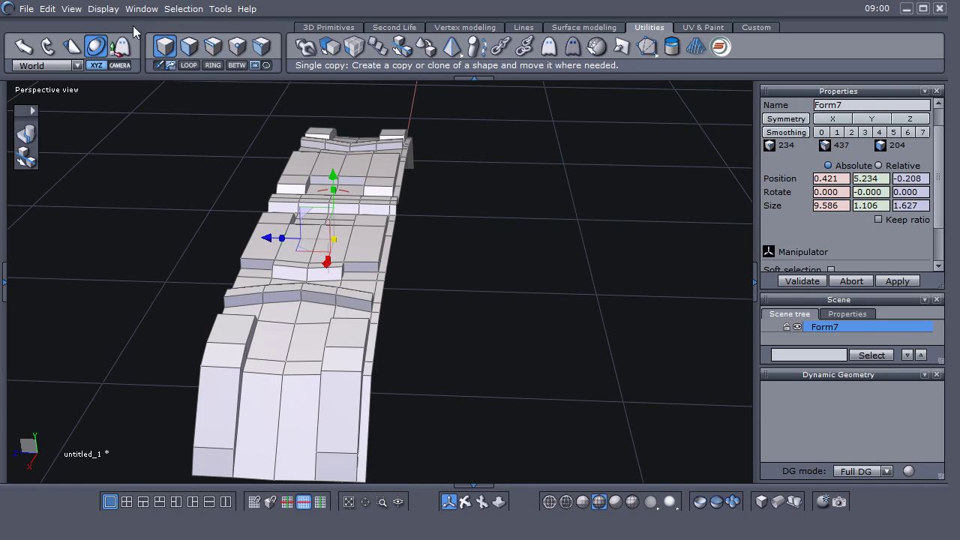
{"action": "left_click", "coordinate": [330, 46]}
{"action": "left_click", "coordinate": [415, 264]}
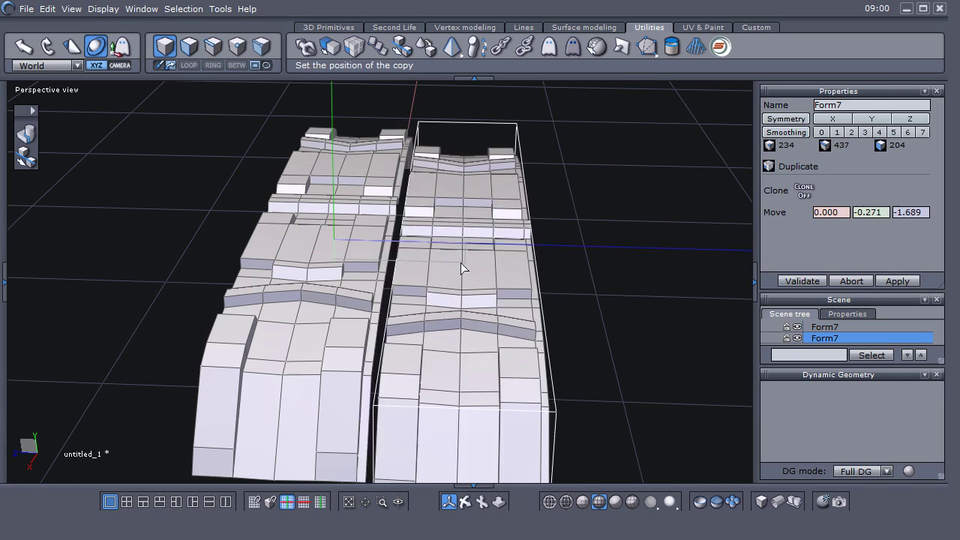
{"action": "left_click_drag", "start_coordinate": [450, 270], "coordinate": [472, 274]}
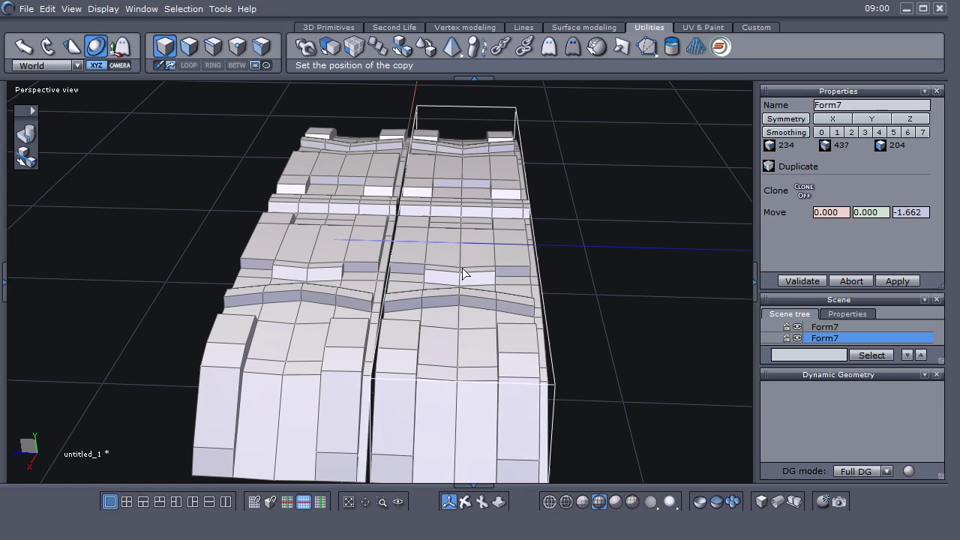
{"action": "scroll", "coordinate": [460, 275], "scroll_direction": "up", "scroll_amount": 3}
{"action": "left_click_drag", "start_coordinate": [448, 269], "coordinate": [468, 277]}
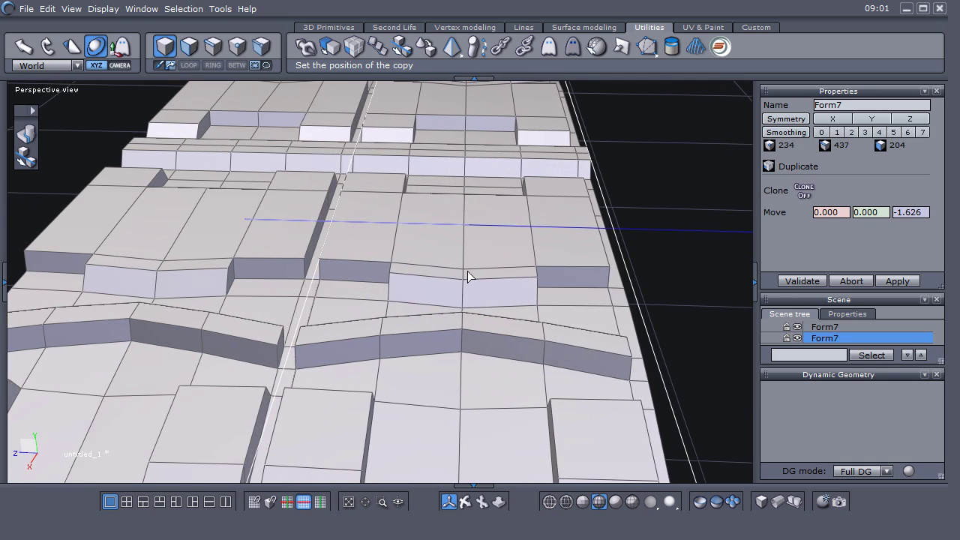
{"action": "middle_click_drag", "start_coordinate": [450, 271], "coordinate": [477, 239]}
{"action": "left_click_drag", "start_coordinate": [474, 253], "coordinate": [502, 261]}
{"action": "left_click", "coordinate": [503, 260]}
Step: Combine the original strip and its copy into a single object
{"action": "scroll", "coordinate": [488, 260], "scroll_direction": "down", "scroll_amount": 4}
{"action": "middle_click_drag", "start_coordinate": [524, 305], "coordinate": [473, 314]}
{"action": "scroll", "coordinate": [458, 298], "scroll_direction": "up", "scroll_amount": 6}
{"action": "scroll", "coordinate": [443, 293], "scroll_direction": "down", "scroll_amount": 3}
{"action": "middle_click_drag", "start_coordinate": [365, 308], "coordinate": [366, 304]}
{"action": "left_click", "coordinate": [832, 324]}
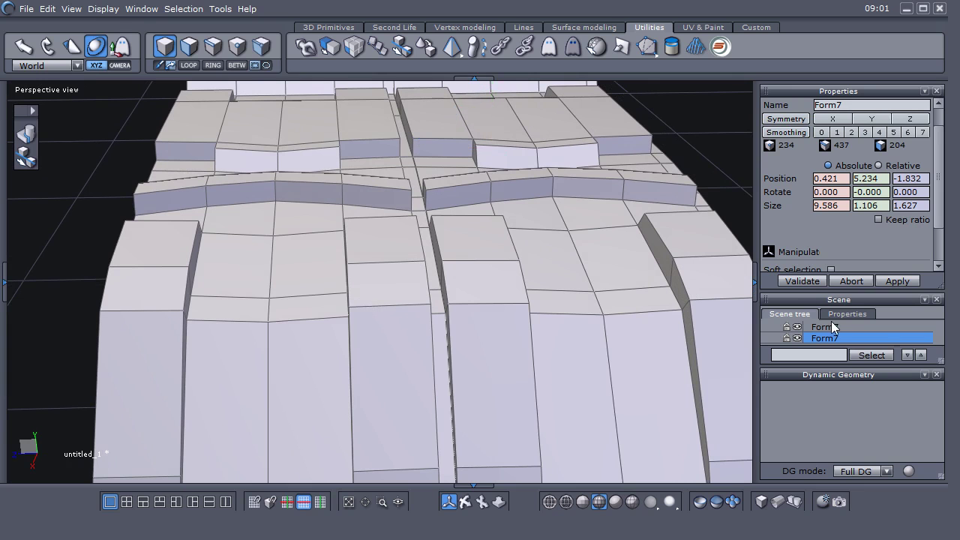
{"action": "left_click", "coordinate": [828, 326]}
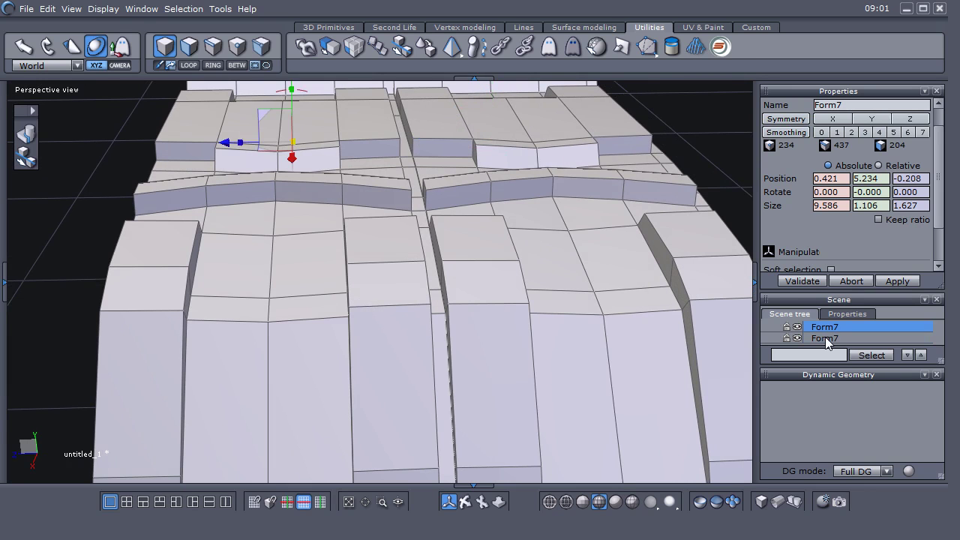
{"action": "left_click", "coordinate": [837, 339], "text": "shift"}
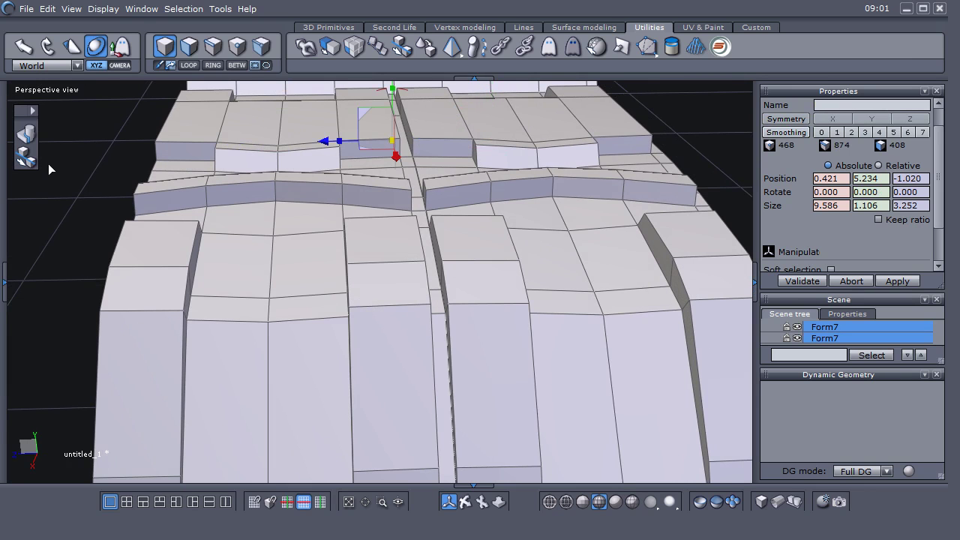
{"action": "left_click", "coordinate": [26, 135]}
Step: Test smoothing level 2 on the combined strips to check the seam, and reset the smoothing to 0
{"action": "scroll", "coordinate": [336, 317], "scroll_direction": "down", "scroll_amount": 2}
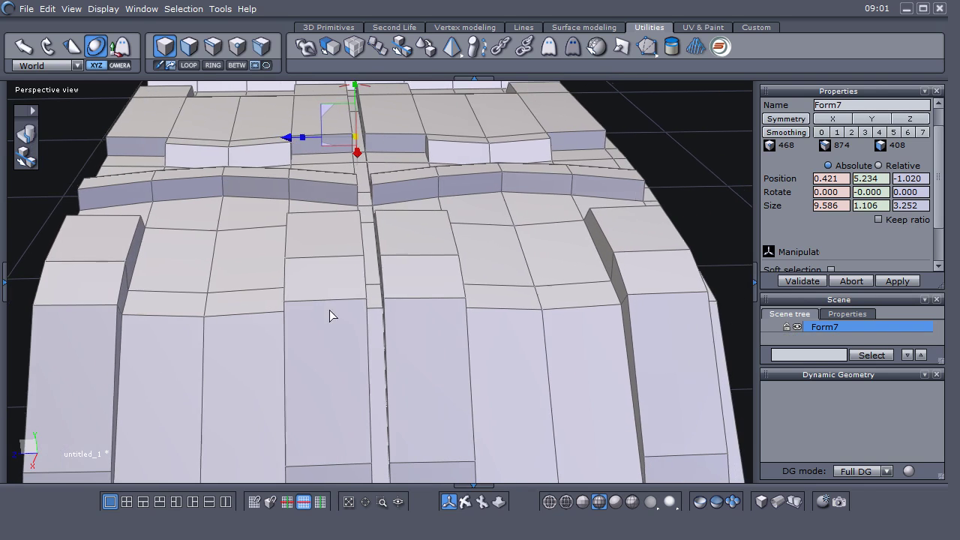
{"action": "scroll", "coordinate": [299, 321], "scroll_direction": "down", "scroll_amount": 3}
{"action": "middle_click_drag", "start_coordinate": [297, 318], "coordinate": [392, 330]}
{"action": "scroll", "coordinate": [402, 332], "scroll_direction": "up", "scroll_amount": 3}
{"action": "scroll", "coordinate": [399, 331], "scroll_direction": "down", "scroll_amount": 3}
{"action": "mouse_move", "coordinate": [399, 331]}
{"action": "middle_mouse_down"}
{"action": "mouse_move", "coordinate": [391, 340]}
{"action": "mouse_move", "coordinate": [402, 334]}
{"action": "middle_mouse_up"}
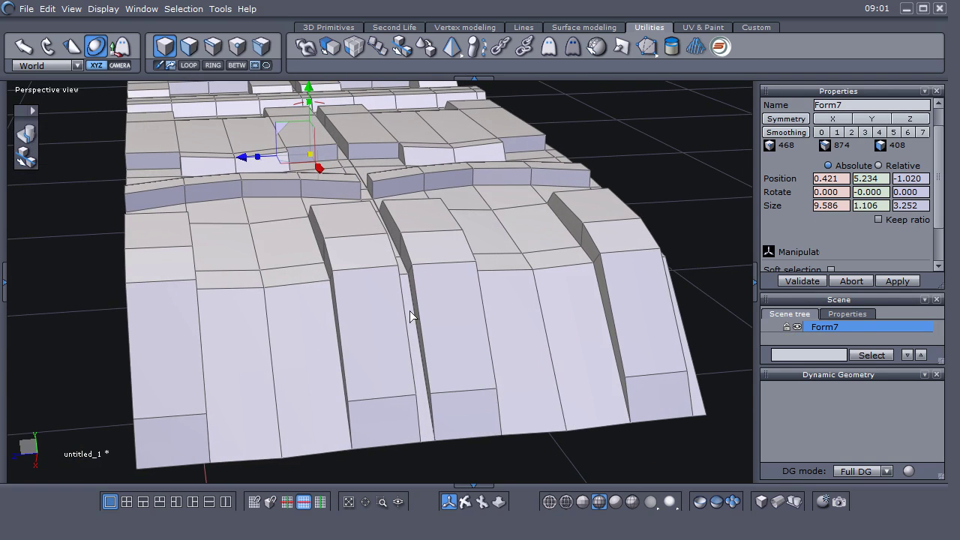
{"action": "left_click", "coordinate": [852, 132]}
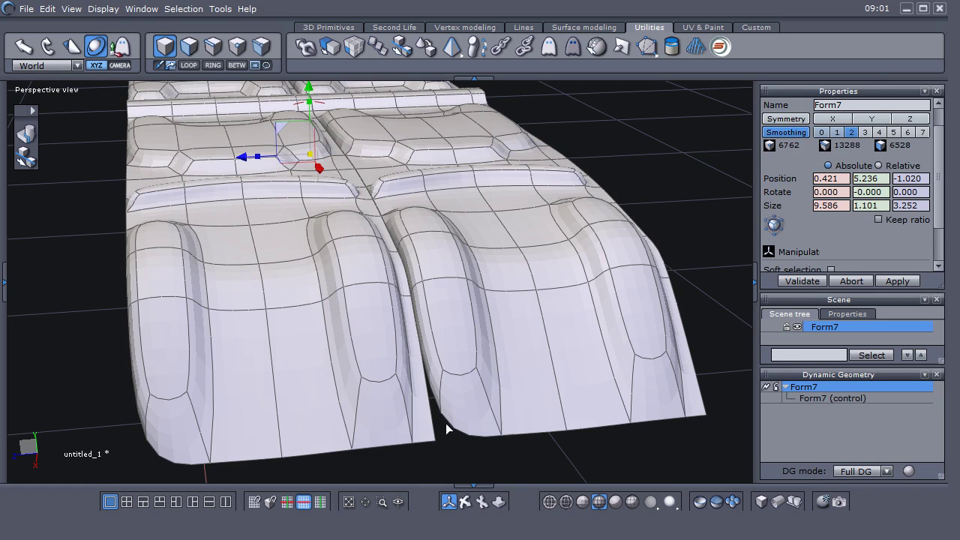
{"action": "left_click", "coordinate": [822, 133]}
{"action": "middle_click_drag", "start_coordinate": [417, 325], "coordinate": [418, 345]}
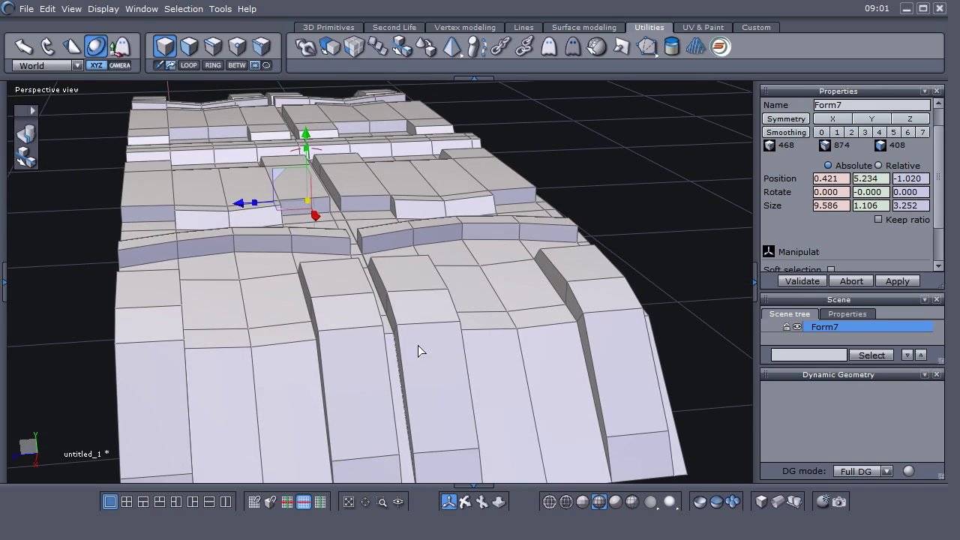
Step: Try to weld the vertices of the combined strips with a weld distance of 0.042
{"action": "left_click", "coordinate": [446, 28]}
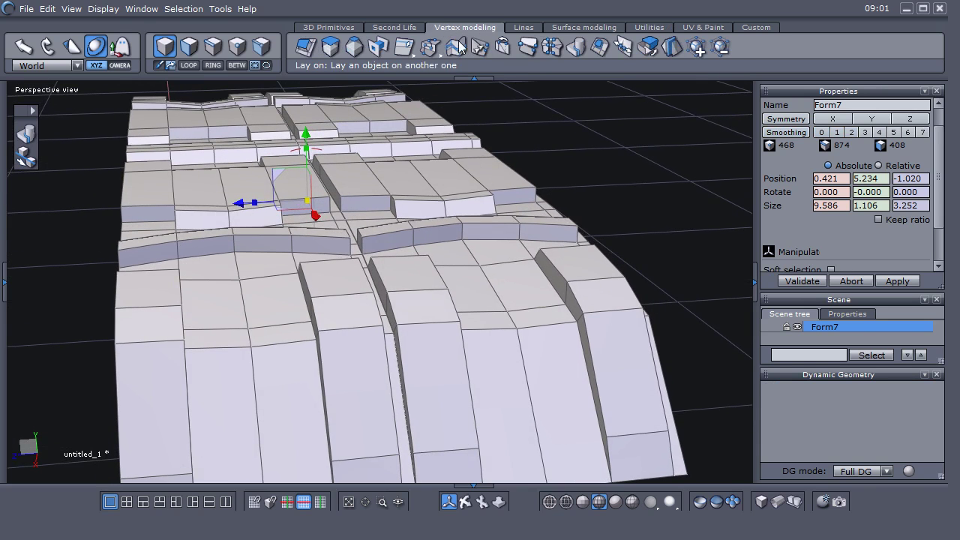
{"action": "left_click", "coordinate": [552, 48]}
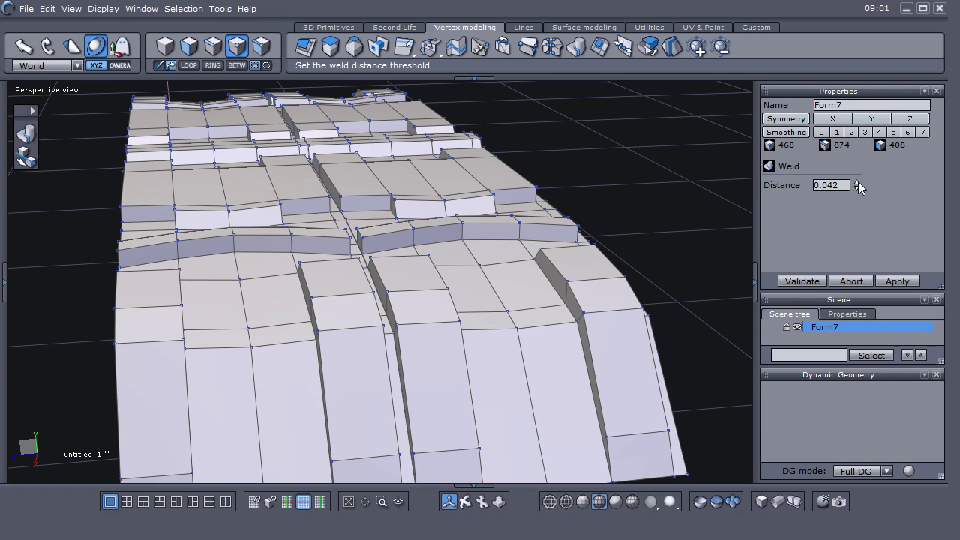
{"action": "left_click", "coordinate": [802, 281]}
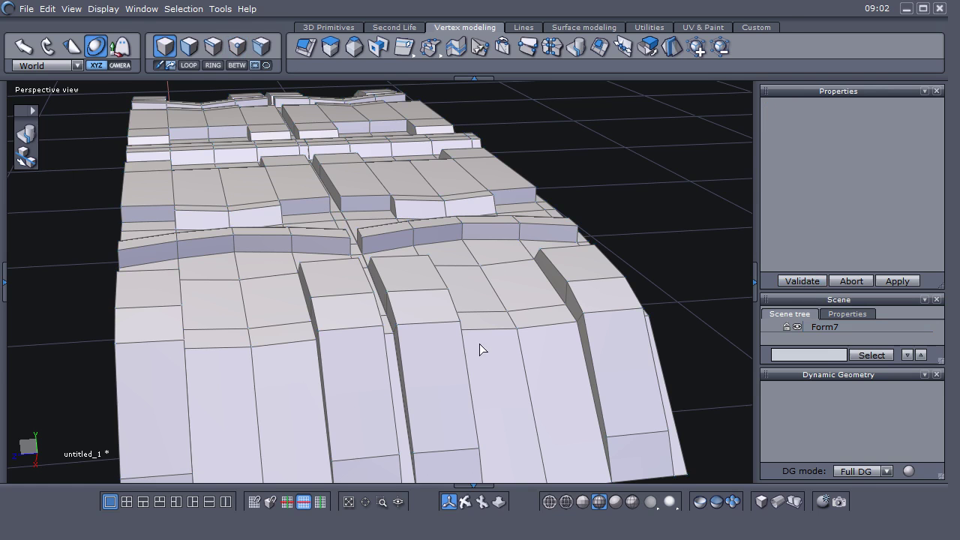
Step: Test smoothing level 1 on the combined strips to check the seam, reset it to 0 and clear the smoothing history
{"action": "left_click", "coordinate": [823, 327]}
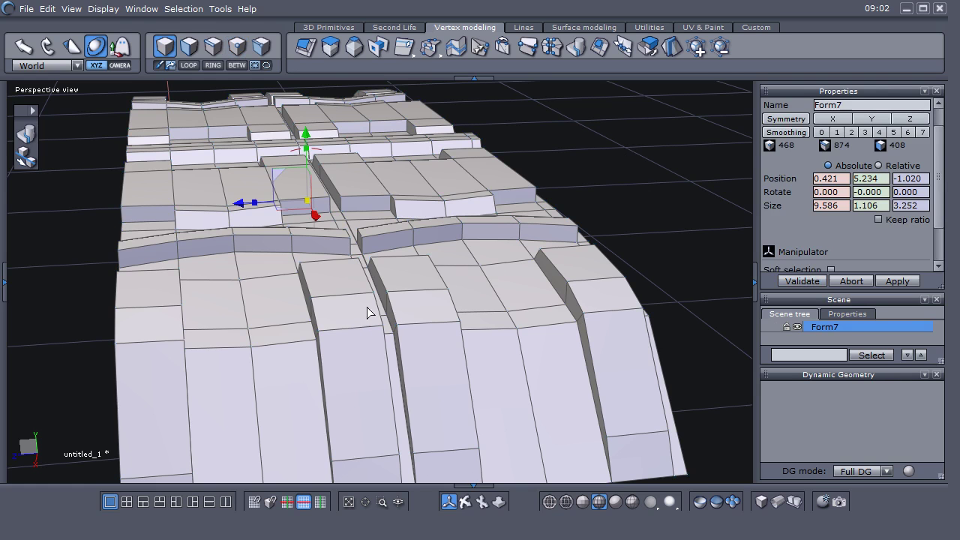
{"action": "left_click", "coordinate": [837, 133]}
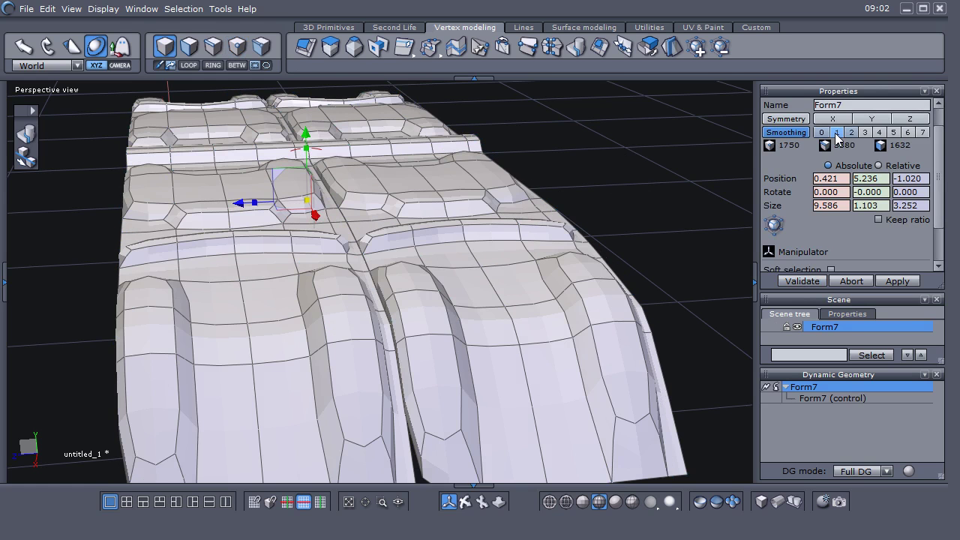
{"action": "left_click", "coordinate": [821, 133]}
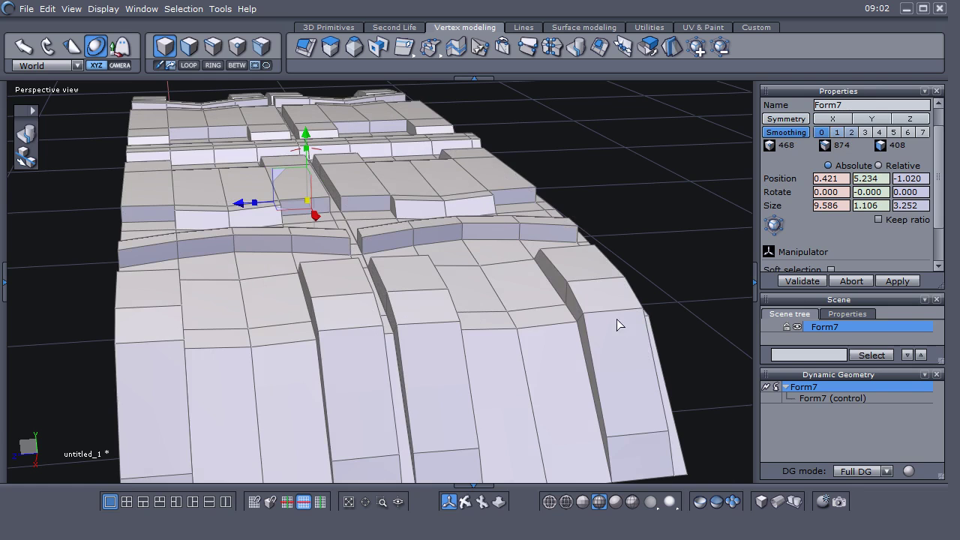
{"action": "left_click", "coordinate": [776, 386]}
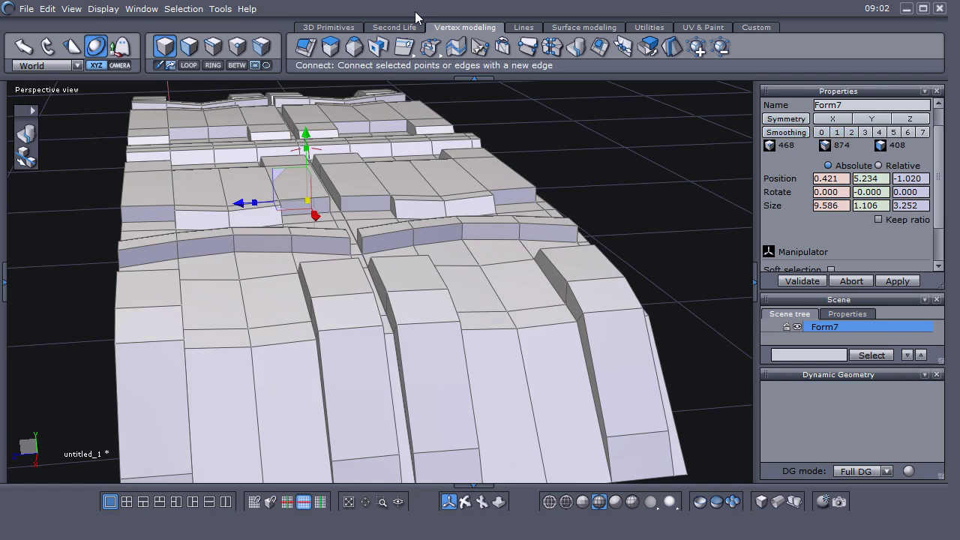
Step: Weld the seam between the two strips with a weld distance of 0.050
{"action": "left_click", "coordinate": [557, 48]}
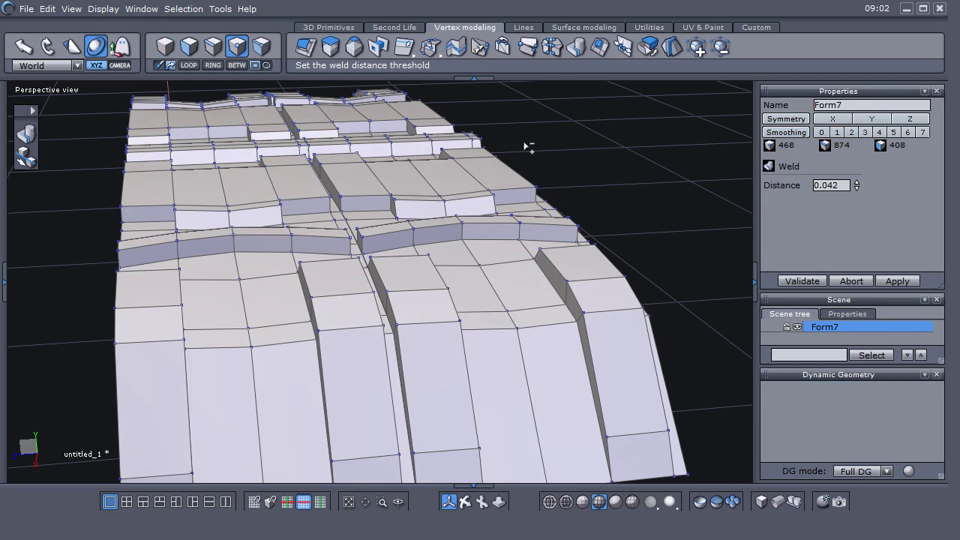
{"action": "left_click", "coordinate": [857, 188]}
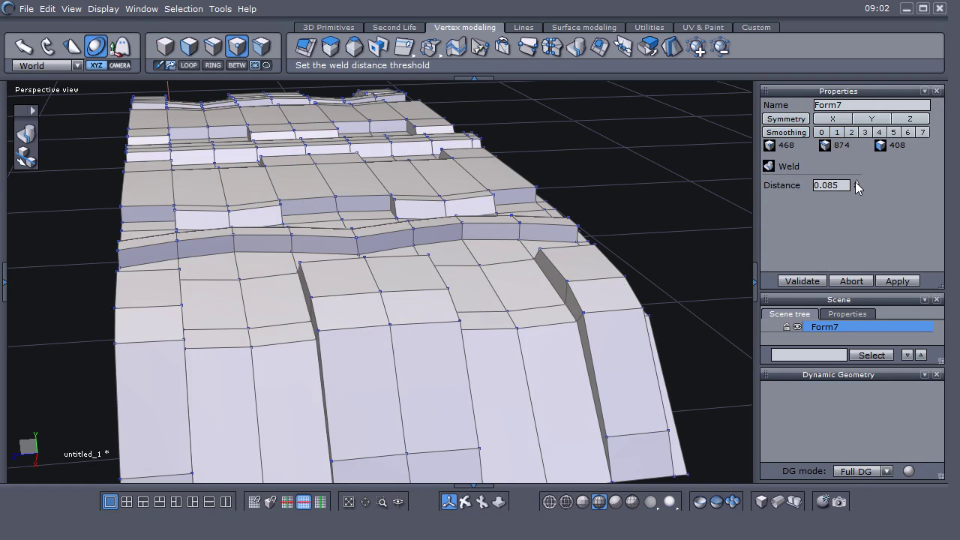
{"action": "left_click", "coordinate": [856, 188]}
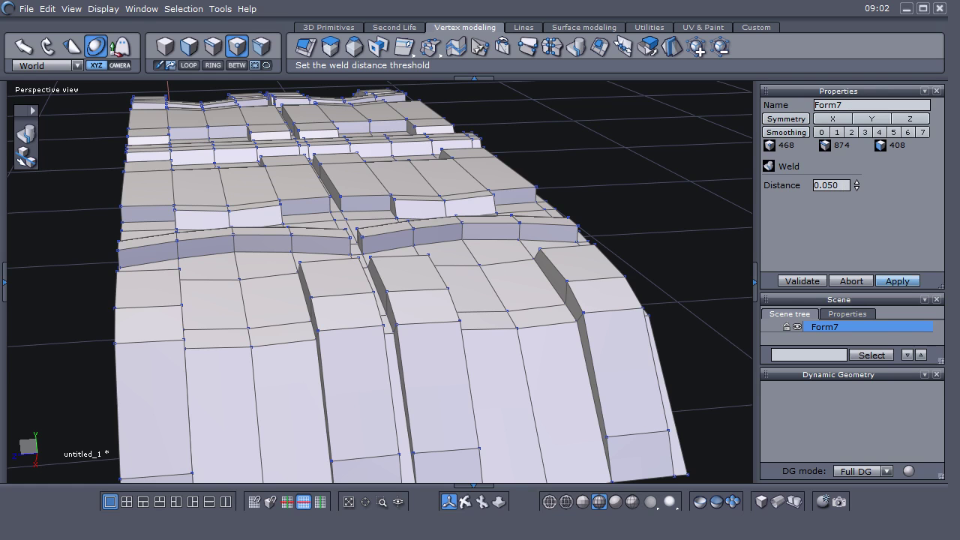
{"action": "left_click", "coordinate": [795, 282]}
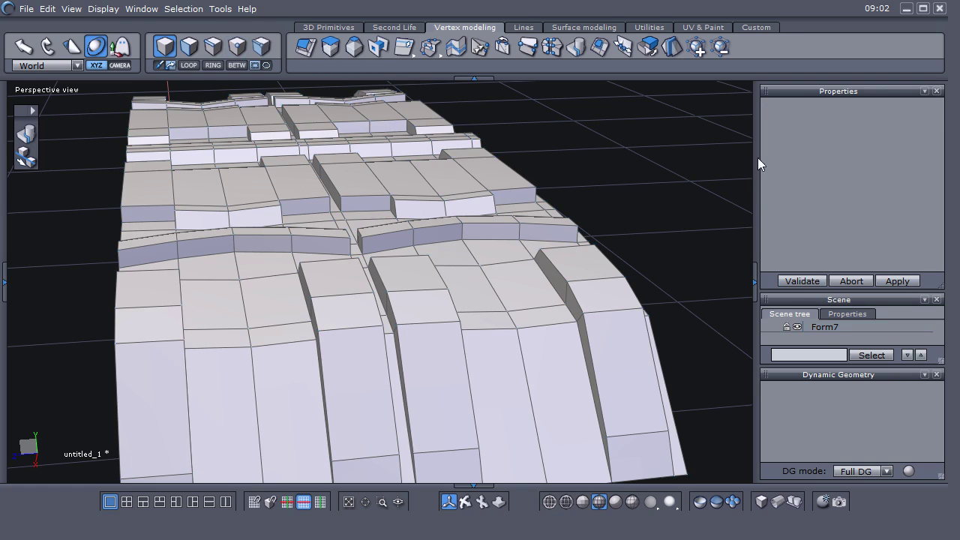
Step: Test smoothing level 1 on the welded strips from several angles, reset it to 0 and clear the smoothing history
{"action": "left_click", "coordinate": [823, 330]}
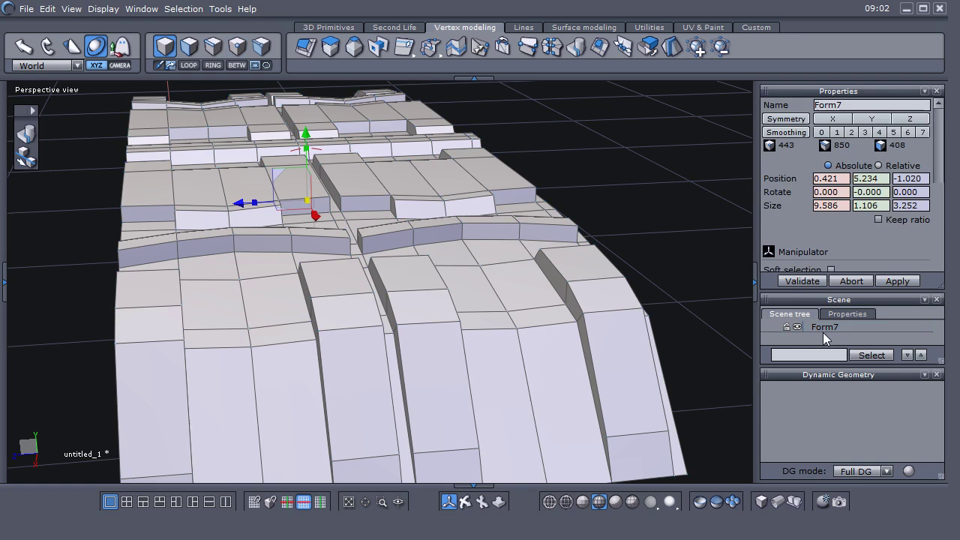
{"action": "left_click", "coordinate": [838, 133]}
{"action": "middle_click_drag", "start_coordinate": [384, 361], "coordinate": [387, 423]}
{"action": "middle_click_drag", "start_coordinate": [263, 382], "coordinate": [309, 423]}
{"action": "left_click", "coordinate": [822, 133]}
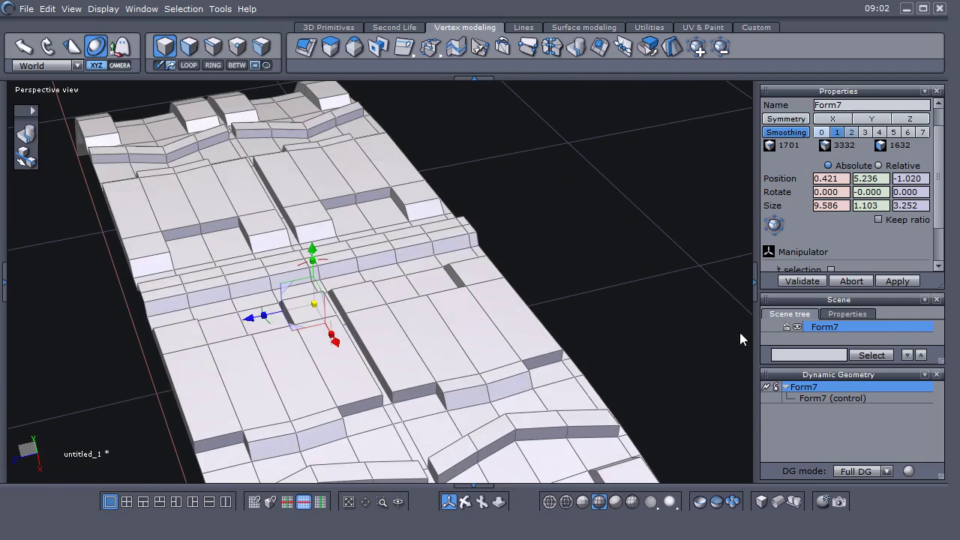
{"action": "left_click", "coordinate": [767, 387]}
Step: Duplicate the welded double strip with Single copy, placing the copy directly beside it at about -3.255 along Z
{"action": "middle_click_drag", "start_coordinate": [579, 439], "coordinate": [399, 326]}
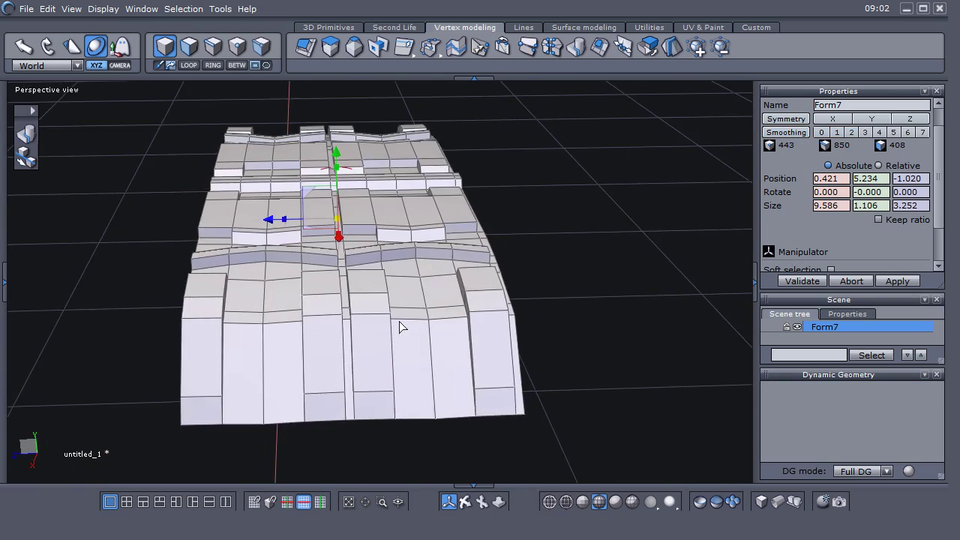
{"action": "scroll", "coordinate": [394, 322], "scroll_direction": "up", "scroll_amount": 5}
{"action": "scroll", "coordinate": [390, 324], "scroll_direction": "down", "scroll_amount": 5}
{"action": "middle_click_drag", "start_coordinate": [490, 343], "coordinate": [443, 364]}
{"action": "scroll", "coordinate": [373, 343], "scroll_direction": "down", "scroll_amount": 5}
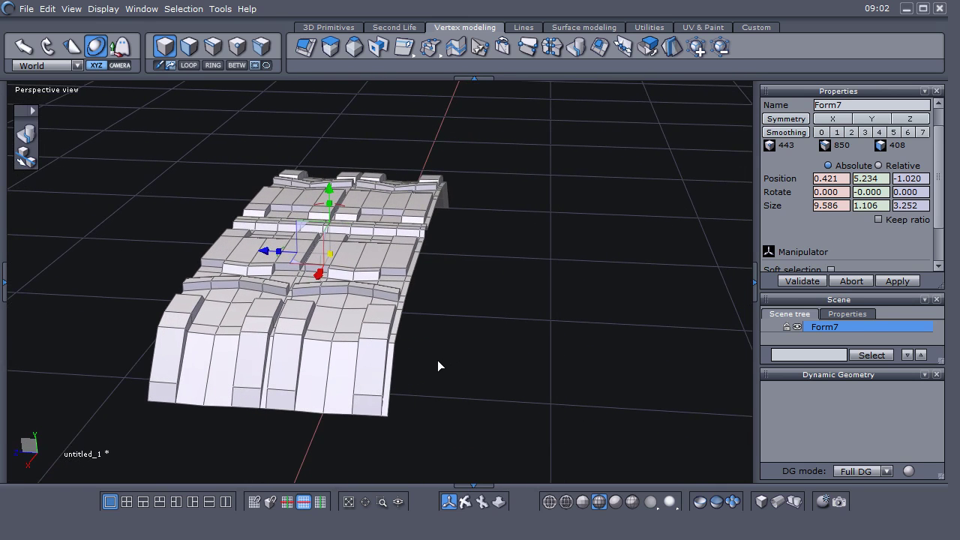
{"action": "left_click", "coordinate": [650, 28]}
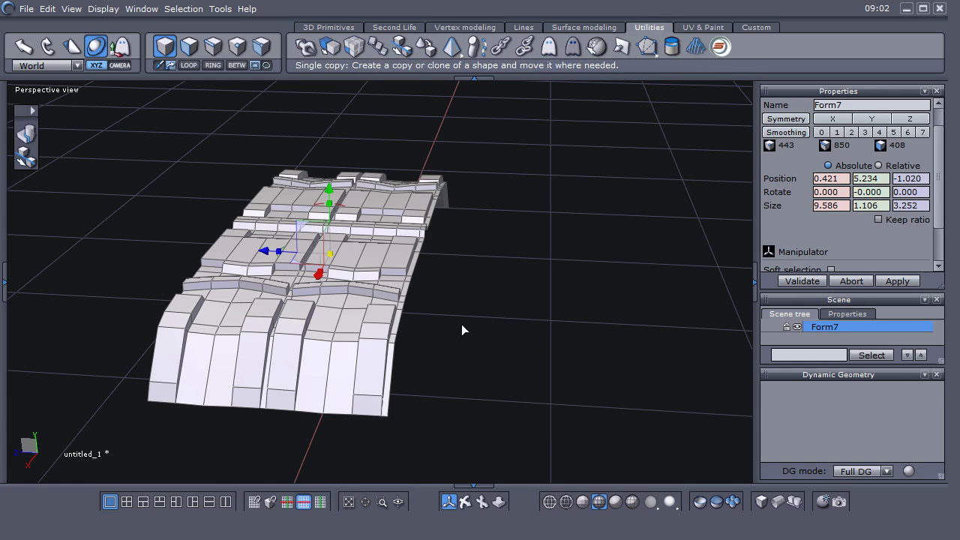
{"action": "middle_click_drag", "start_coordinate": [463, 321], "coordinate": [423, 266]}
{"action": "scroll", "coordinate": [423, 319], "scroll_direction": "up", "scroll_amount": 3}
{"action": "scroll", "coordinate": [422, 318], "scroll_direction": "down", "scroll_amount": 3}
{"action": "left_click", "coordinate": [330, 46]}
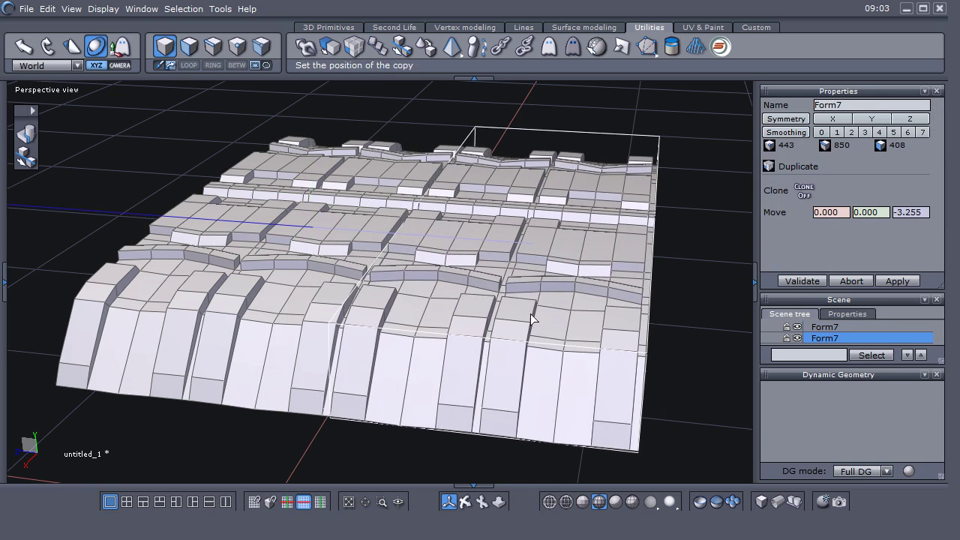
{"action": "left_click", "coordinate": [531, 319]}
Step: Nudge the copy slightly along Z to line its edge up with the original double strip
{"action": "scroll", "coordinate": [491, 348], "scroll_direction": "up", "scroll_amount": 5}
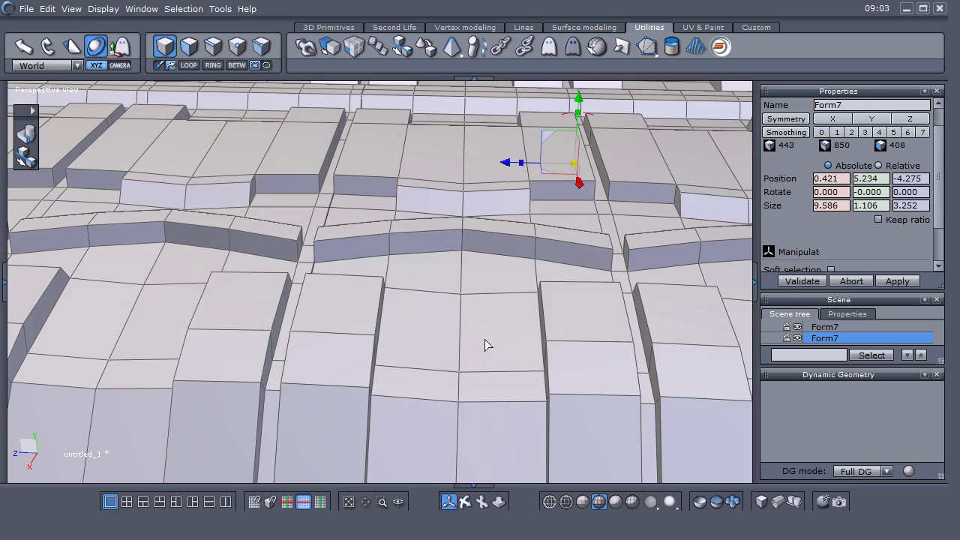
{"action": "scroll", "coordinate": [395, 356], "scroll_direction": "up", "scroll_amount": 3}
{"action": "right_click_drag", "start_coordinate": [383, 300], "coordinate": [426, 284]}
{"action": "left_click_drag", "start_coordinate": [505, 167], "coordinate": [505, 168]}
Step: Select both double strips and combine them into a single object
{"action": "scroll", "coordinate": [450, 263], "scroll_direction": "down", "scroll_amount": 5}
{"action": "middle_click_drag", "start_coordinate": [454, 315], "coordinate": [434, 333]}
{"action": "left_click", "coordinate": [816, 338]}
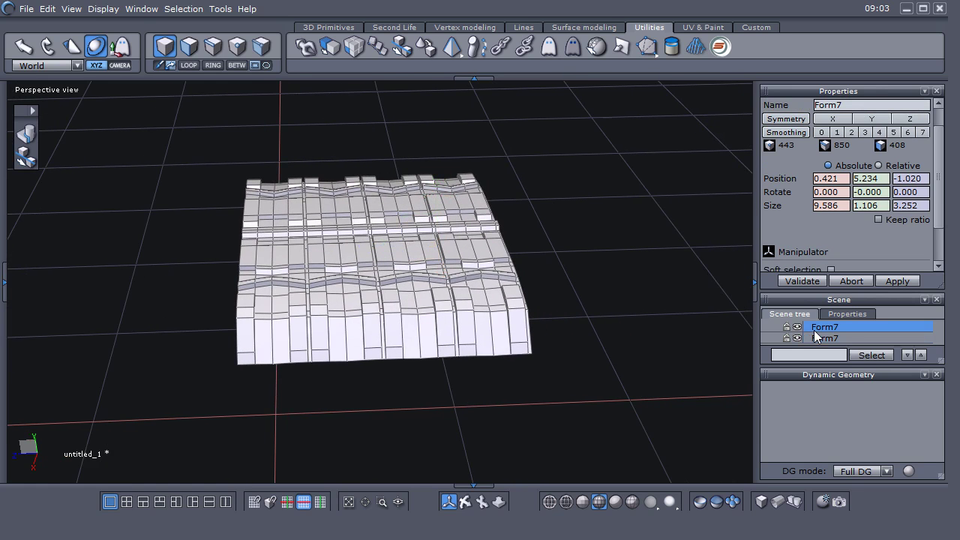
{"action": "left_click", "coordinate": [823, 339]}
{"action": "left_click", "coordinate": [825, 339], "text": "shift"}
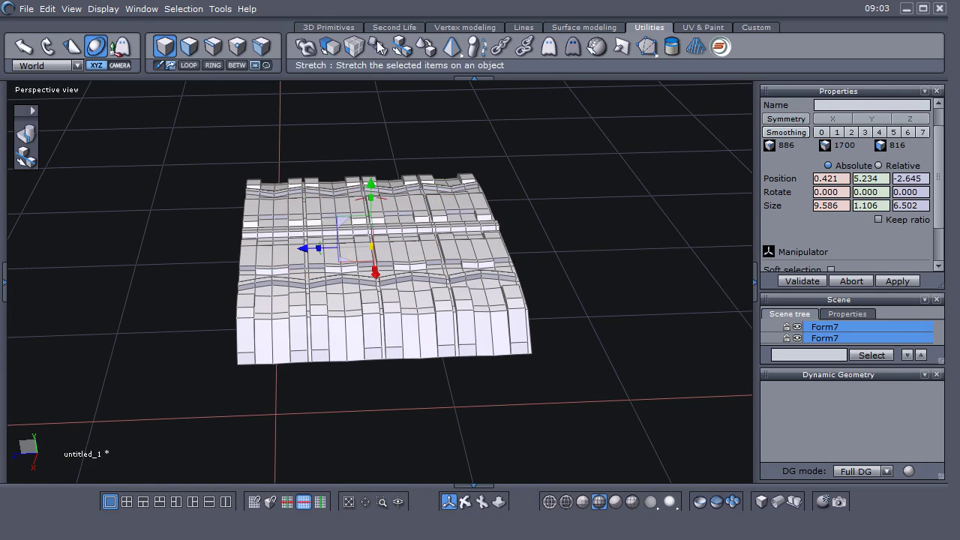
{"action": "left_click", "coordinate": [25, 156]}
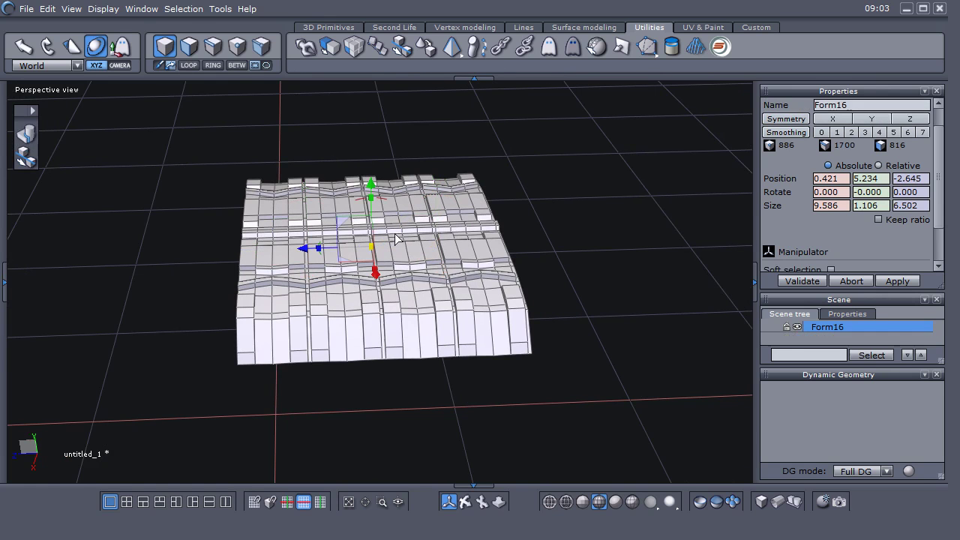
Step: Test smoothing level 1 on the four combined strips to check the middle seam, and reset it to 0
{"action": "scroll", "coordinate": [382, 237], "scroll_direction": "up", "scroll_amount": 5}
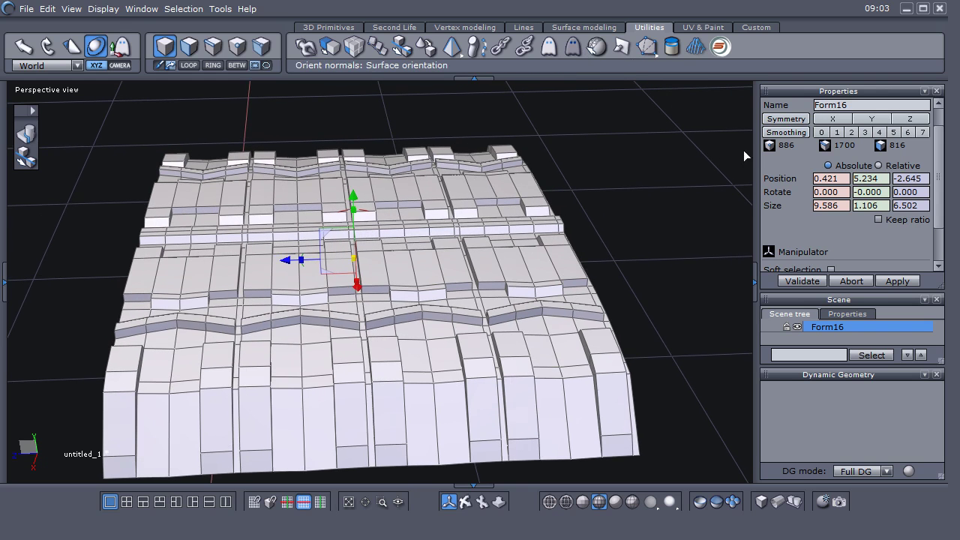
{"action": "left_click", "coordinate": [837, 132]}
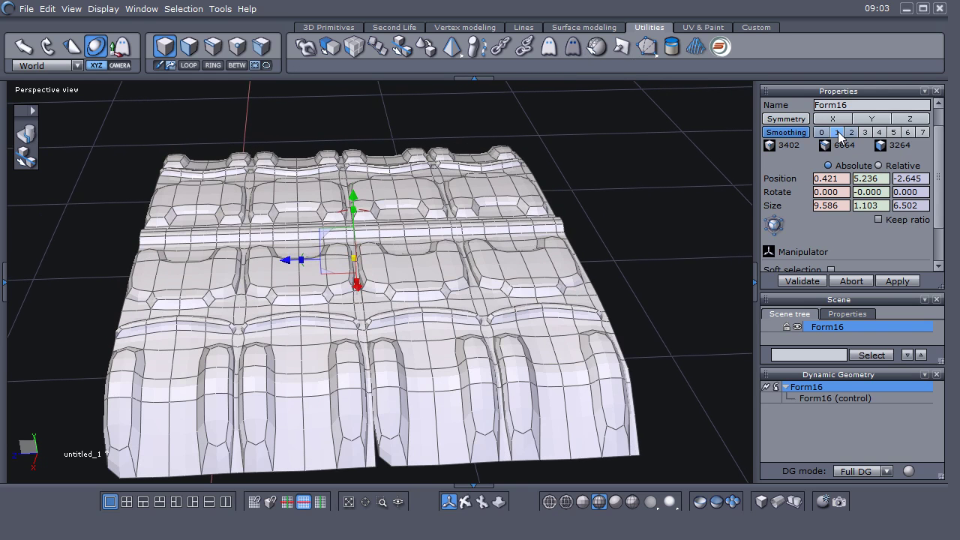
{"action": "left_click", "coordinate": [821, 132]}
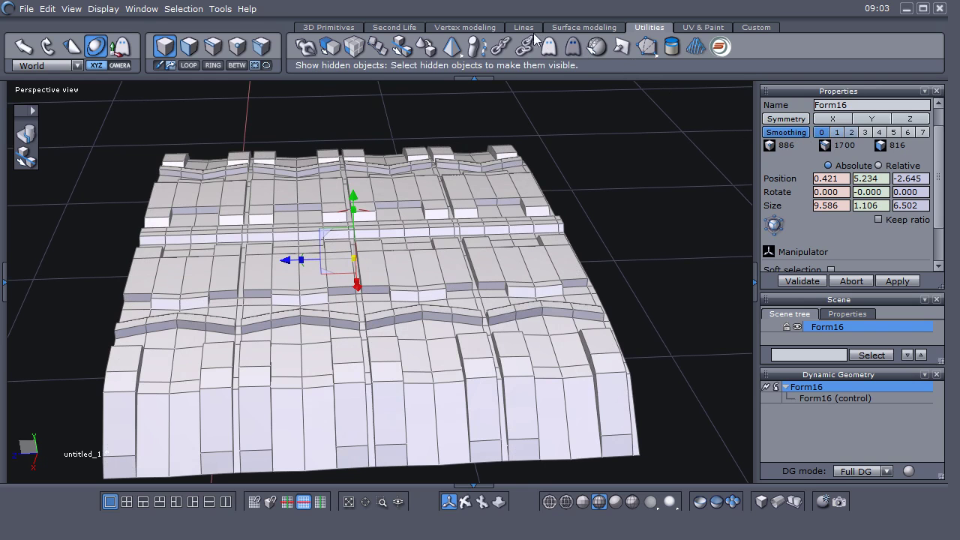
Step: Weld the middle seam of the four-strip object with a weld distance of 0.050
{"action": "left_click", "coordinate": [471, 27]}
{"action": "left_click", "coordinate": [552, 47]}
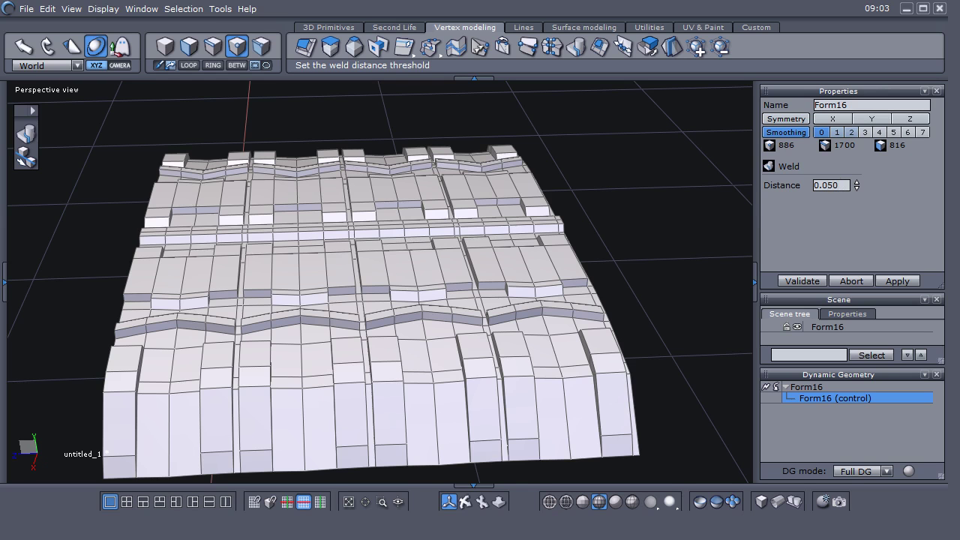
{"action": "left_click", "coordinate": [802, 281]}
Step: Test smoothing level 2 on the welded four-strip object, reset it to 0 and clear the smoothing history
{"action": "left_click", "coordinate": [851, 133]}
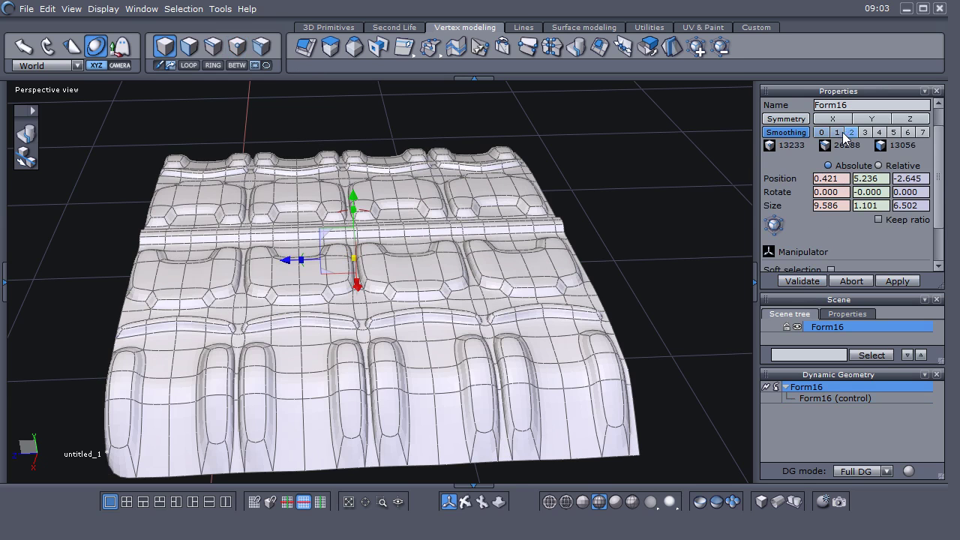
{"action": "left_click", "coordinate": [822, 133]}
{"action": "middle_click_drag", "start_coordinate": [651, 389], "coordinate": [499, 315]}
{"action": "left_click", "coordinate": [766, 387]}
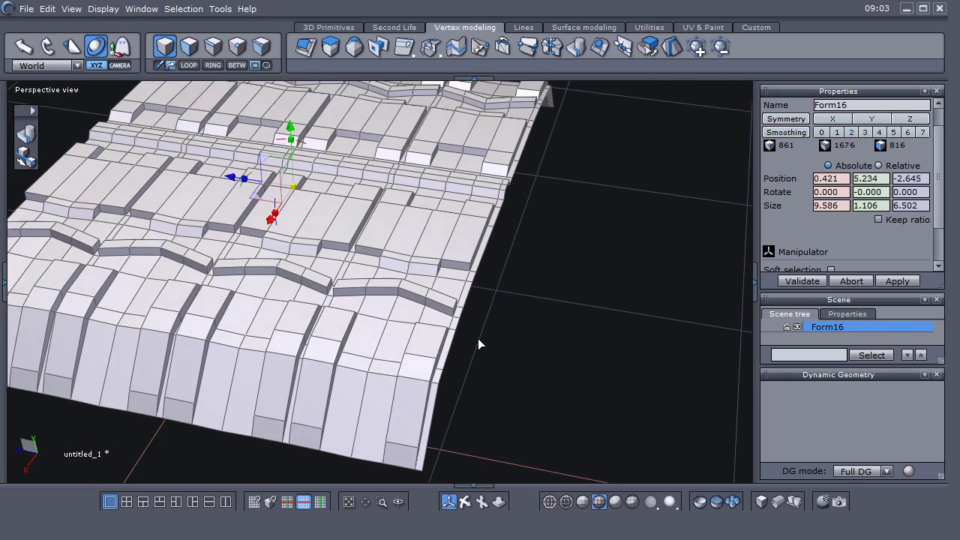
Step: Duplicate the four-strip object with Single copy, placing the copy beside it at about -6.538 along Z
{"action": "scroll", "coordinate": [478, 338], "scroll_direction": "down", "scroll_amount": 5}
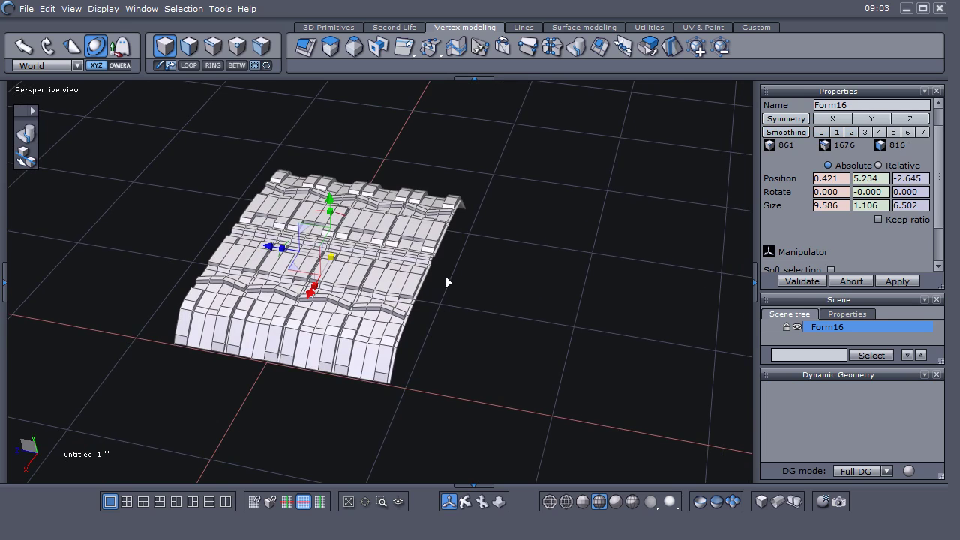
{"action": "left_click", "coordinate": [637, 30]}
{"action": "left_click", "coordinate": [330, 48]}
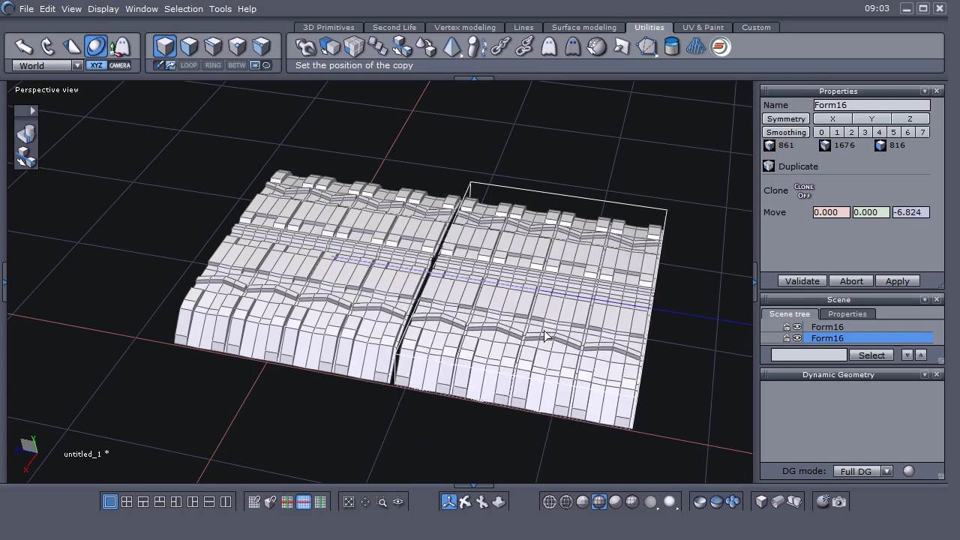
{"action": "scroll", "coordinate": [527, 338], "scroll_direction": "up", "scroll_amount": 6}
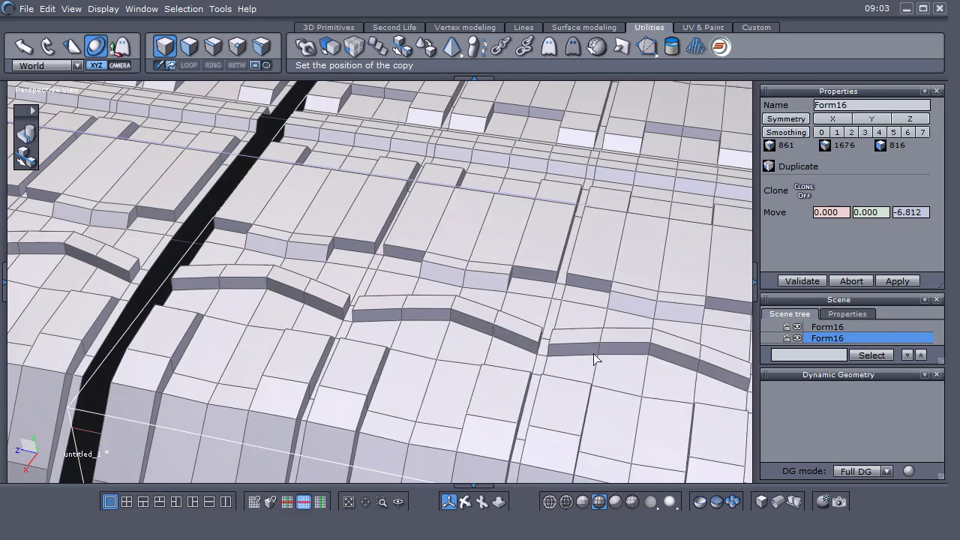
{"action": "left_click", "coordinate": [548, 356]}
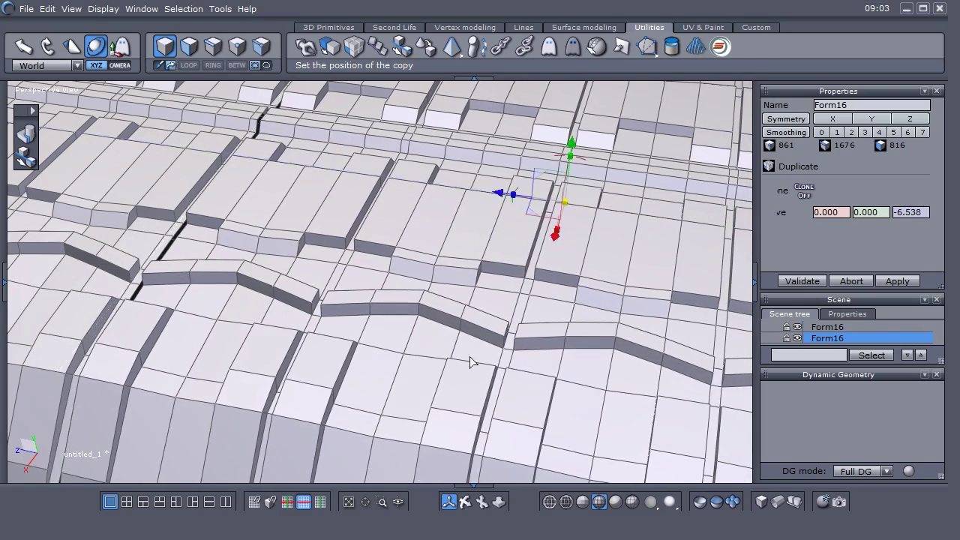
Step: Inspect the seam beside the new four-strip copy up close and shift the copy to about -9.204 along Z
{"action": "middle_click_drag", "start_coordinate": [382, 354], "coordinate": [501, 345]}
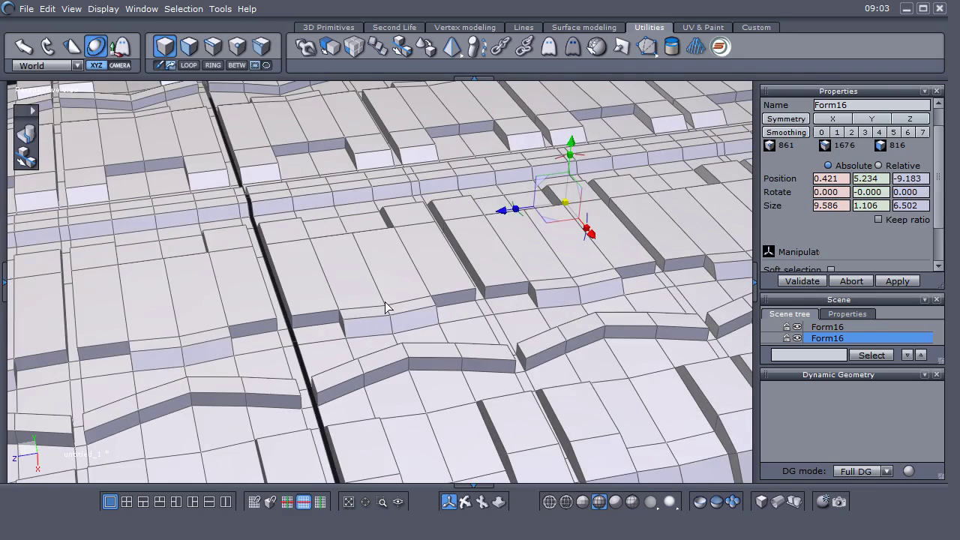
{"action": "scroll", "coordinate": [386, 307], "scroll_direction": "down", "scroll_amount": 8}
{"action": "scroll", "coordinate": [390, 310], "scroll_direction": "up", "scroll_amount": 7}
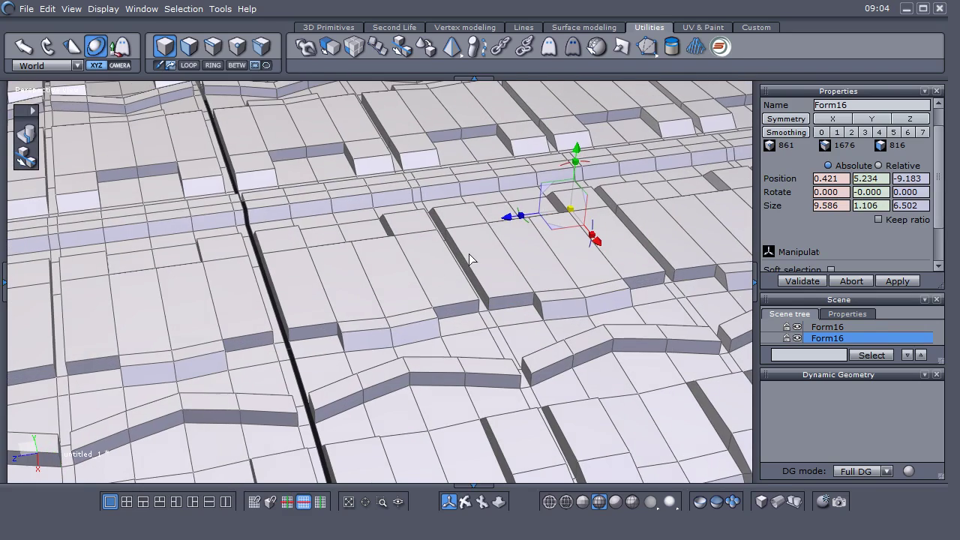
{"action": "scroll", "coordinate": [420, 274], "scroll_direction": "up", "scroll_amount": 3}
{"action": "scroll", "coordinate": [417, 278], "scroll_direction": "down", "scroll_amount": 3}
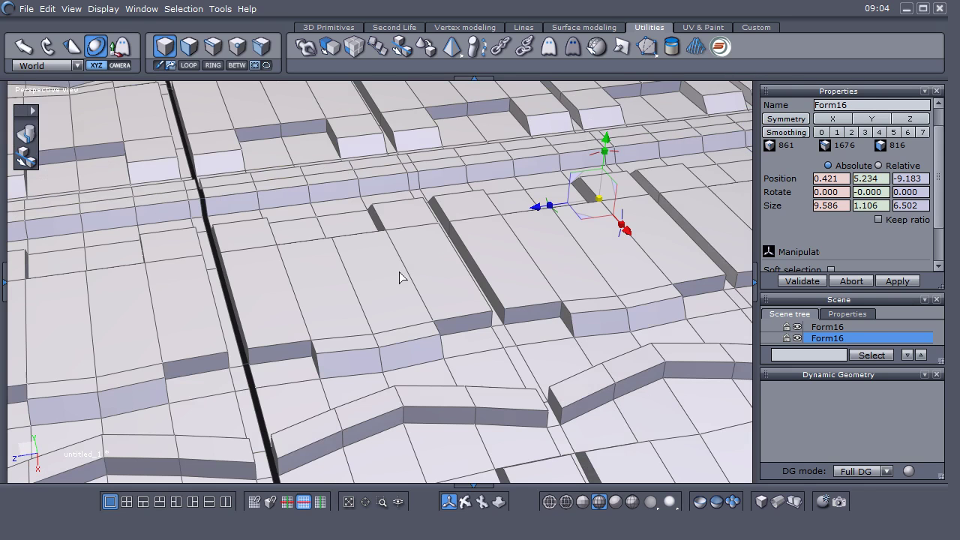
{"action": "left_click_drag", "start_coordinate": [535, 207], "coordinate": [537, 214]}
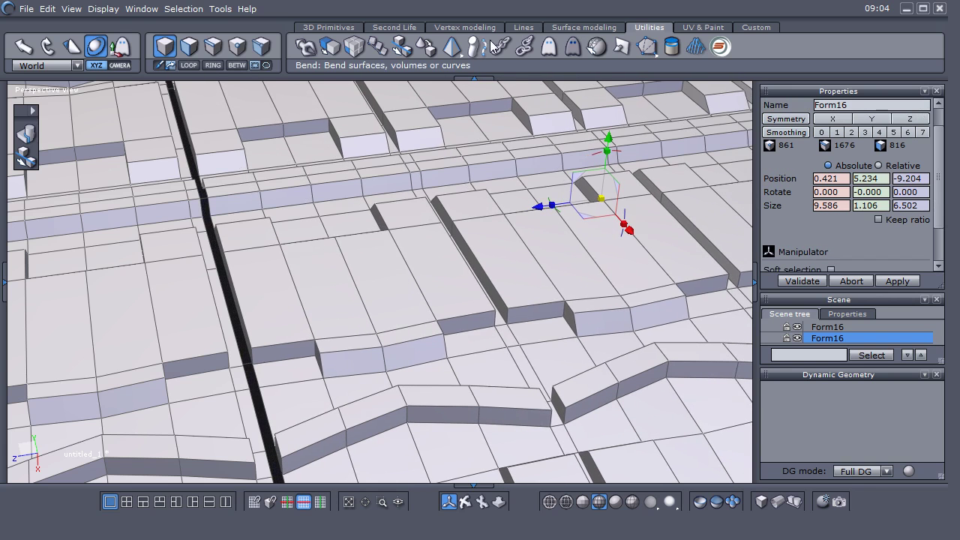
Step: Snap the four-strip copy onto the neighbouring object at their seam with Snap/Align and weld the two objects together
{"action": "left_click", "coordinate": [403, 50]}
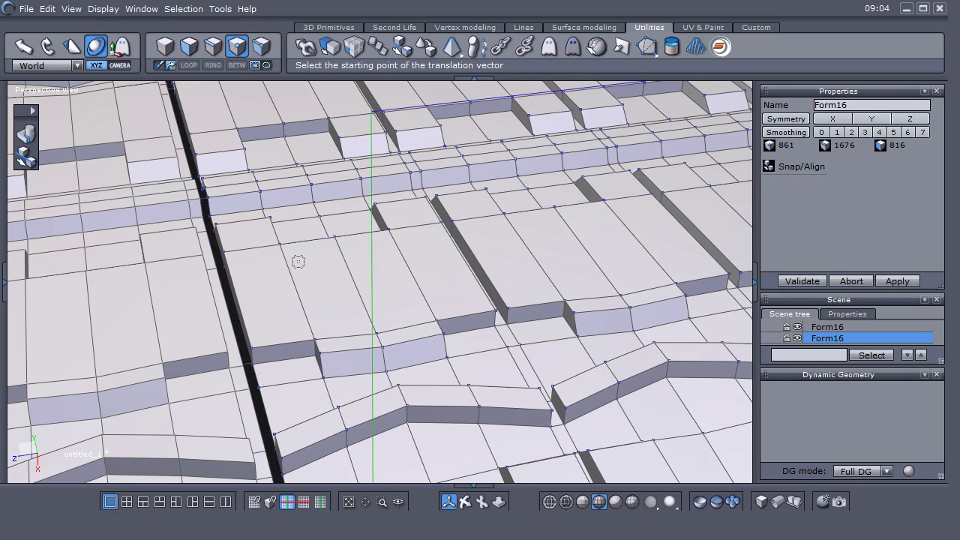
{"action": "left_click", "coordinate": [257, 389]}
{"action": "left_click", "coordinate": [247, 391]}
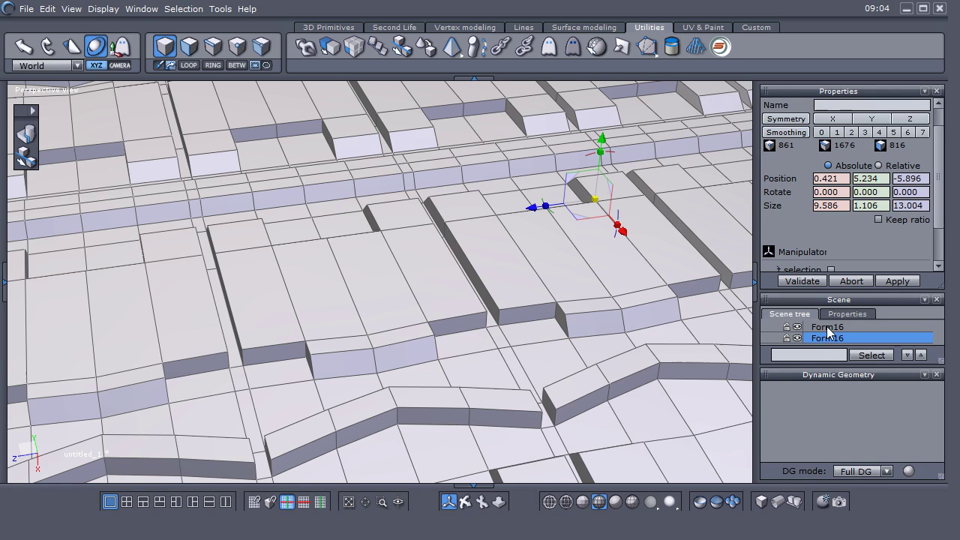
{"action": "left_click", "coordinate": [826, 327], "text": "shift"}
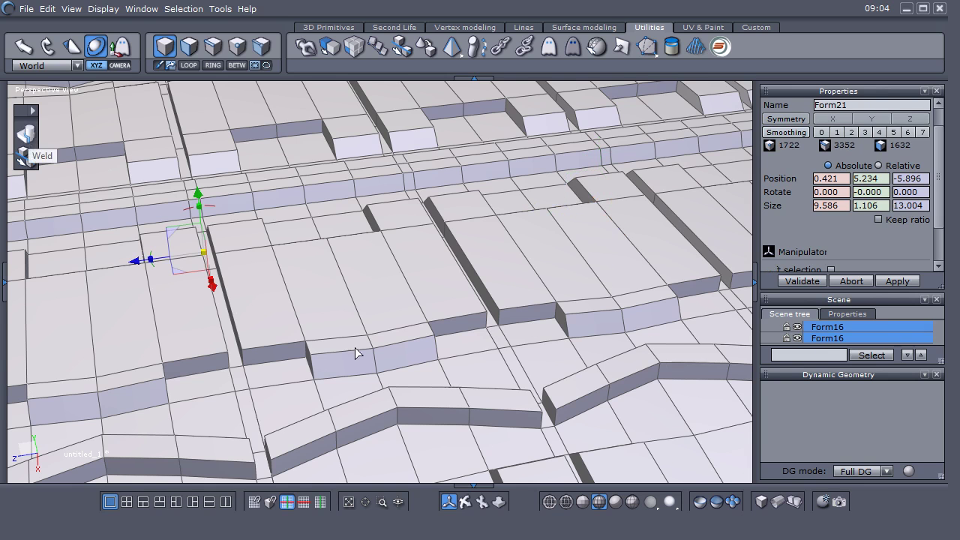
{"action": "left_click", "coordinate": [26, 155]}
Step: Test smoothing level 1 on the welded eight-strip object and remove the smoothing from its dynamic geometry
{"action": "scroll", "coordinate": [367, 349], "scroll_direction": "down", "scroll_amount": 3}
{"action": "mouse_move", "coordinate": [371, 315]}
{"action": "middle_mouse_down"}
{"action": "mouse_move", "coordinate": [375, 281]}
{"action": "mouse_move", "coordinate": [366, 301]}
{"action": "middle_mouse_up"}
{"action": "left_click", "coordinate": [837, 132]}
{"action": "right_click_drag", "start_coordinate": [457, 403], "coordinate": [390, 435]}
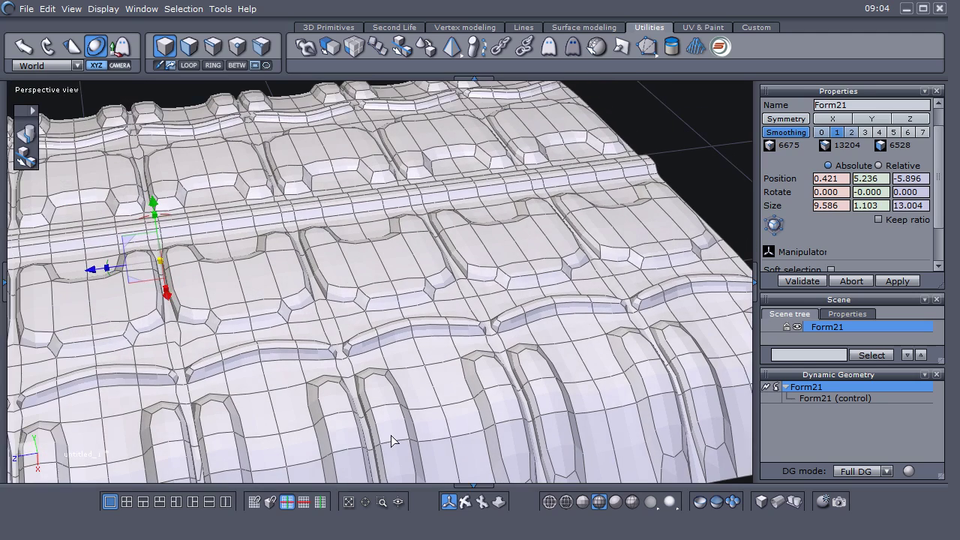
{"action": "left_click", "coordinate": [777, 388]}
Step: Duplicate the welded eight-strip object with Single copy, placing the copy beyond its end at about -19.026 along Z
{"action": "right_click_drag", "start_coordinate": [442, 373], "coordinate": [422, 302]}
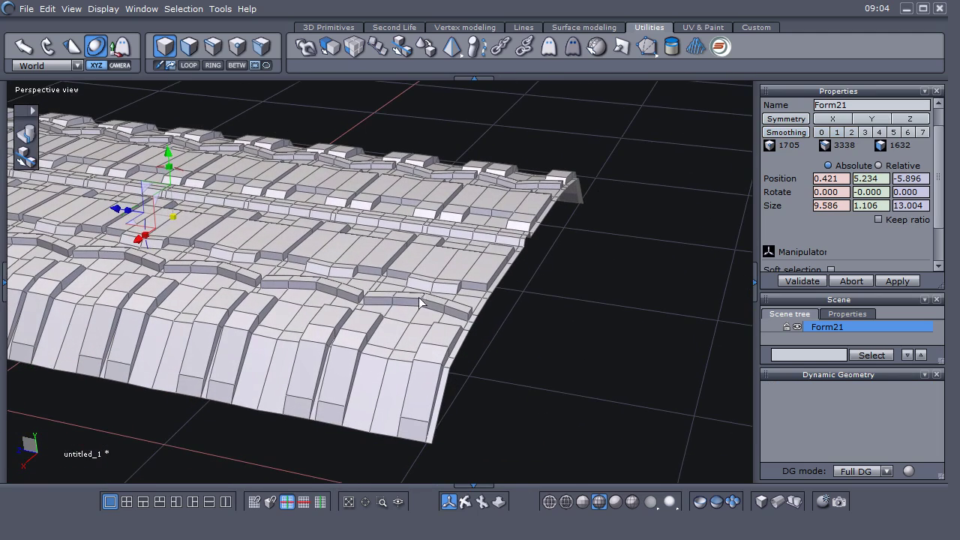
{"action": "left_click", "coordinate": [328, 48]}
{"action": "left_click_drag", "start_coordinate": [528, 322], "coordinate": [649, 327]}
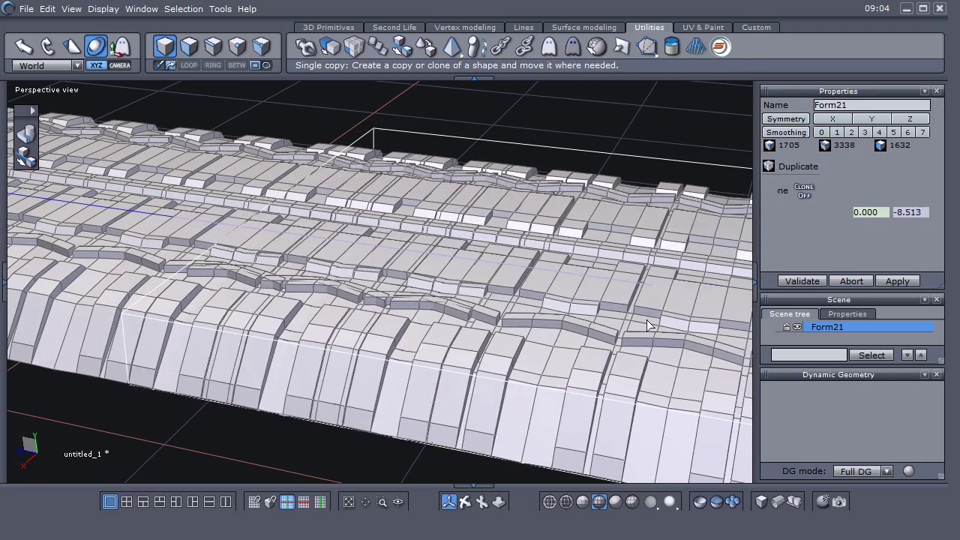
{"action": "scroll", "coordinate": [638, 321], "scroll_direction": "down", "scroll_amount": 3}
{"action": "middle_click_drag", "start_coordinate": [634, 315], "coordinate": [420, 277]}
{"action": "left_click_drag", "start_coordinate": [675, 316], "coordinate": [611, 316]}
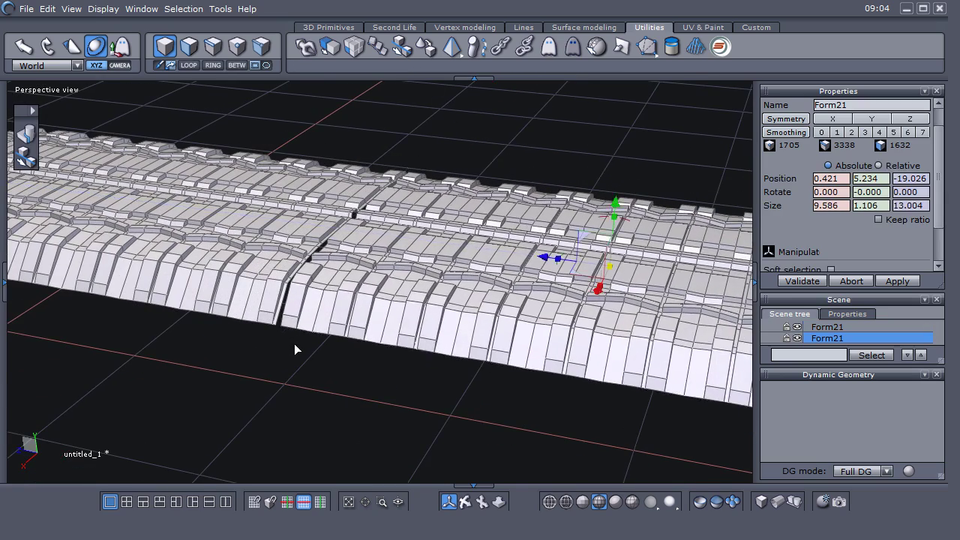
Step: Set the eight-strip copy's pivot point on a corner of its edge at the seam gap
{"action": "scroll", "coordinate": [296, 349], "scroll_direction": "up", "scroll_amount": 3}
{"action": "middle_click_drag", "start_coordinate": [244, 360], "coordinate": [359, 375]}
{"action": "scroll", "coordinate": [361, 375], "scroll_direction": "up", "scroll_amount": 2}
{"action": "scroll", "coordinate": [326, 336], "scroll_direction": "down", "scroll_amount": 10}
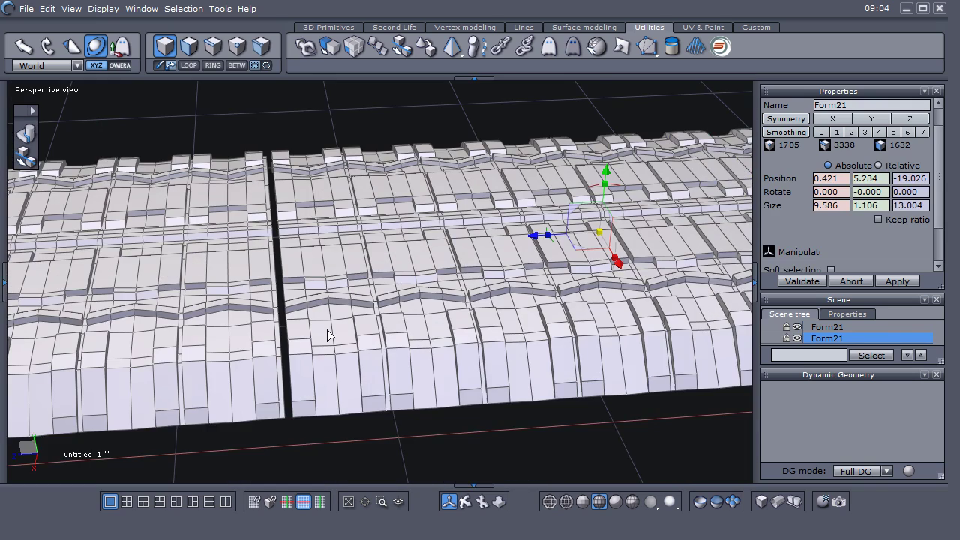
{"action": "scroll", "coordinate": [327, 330], "scroll_direction": "up", "scroll_amount": 6}
{"action": "scroll", "coordinate": [327, 330], "scroll_direction": "up", "scroll_amount": 2}
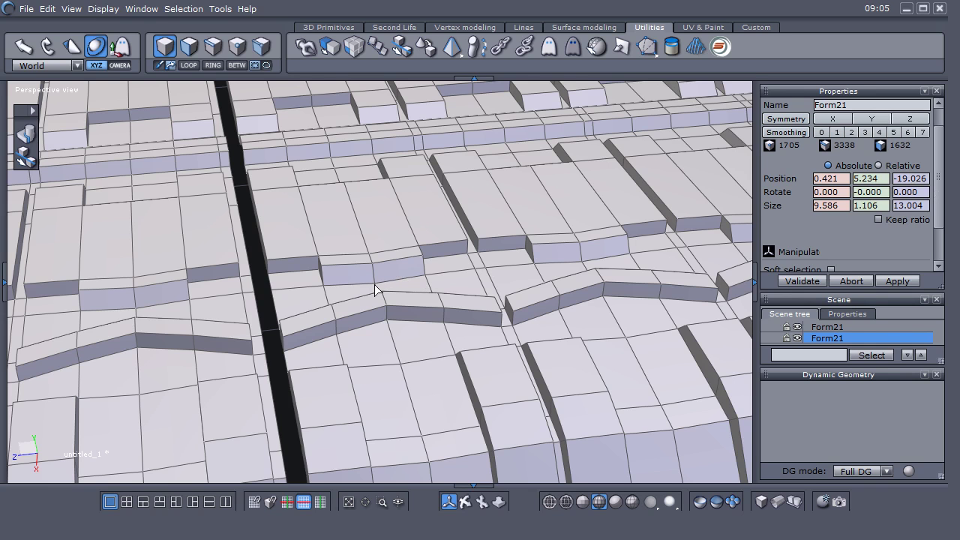
{"action": "right_click", "coordinate": [375, 290]}
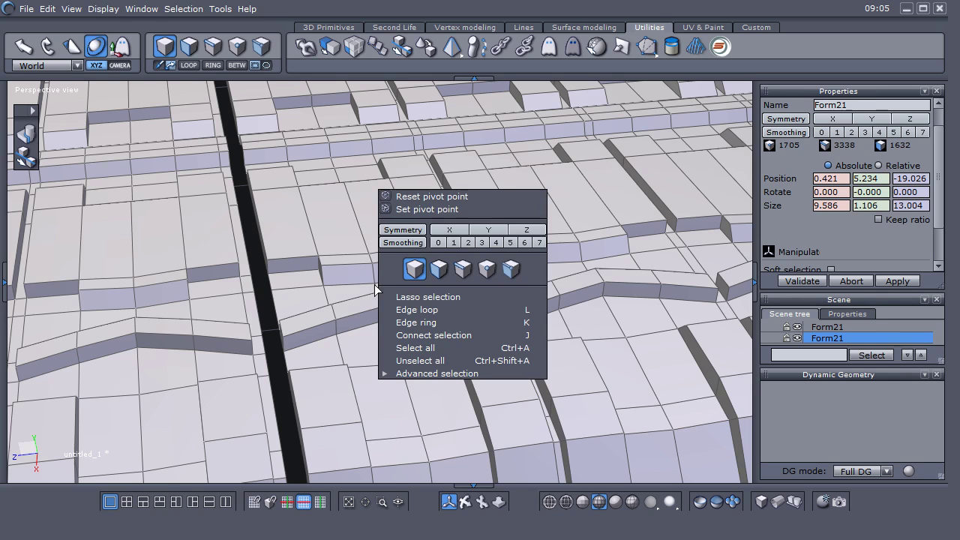
{"action": "left_click", "coordinate": [431, 210]}
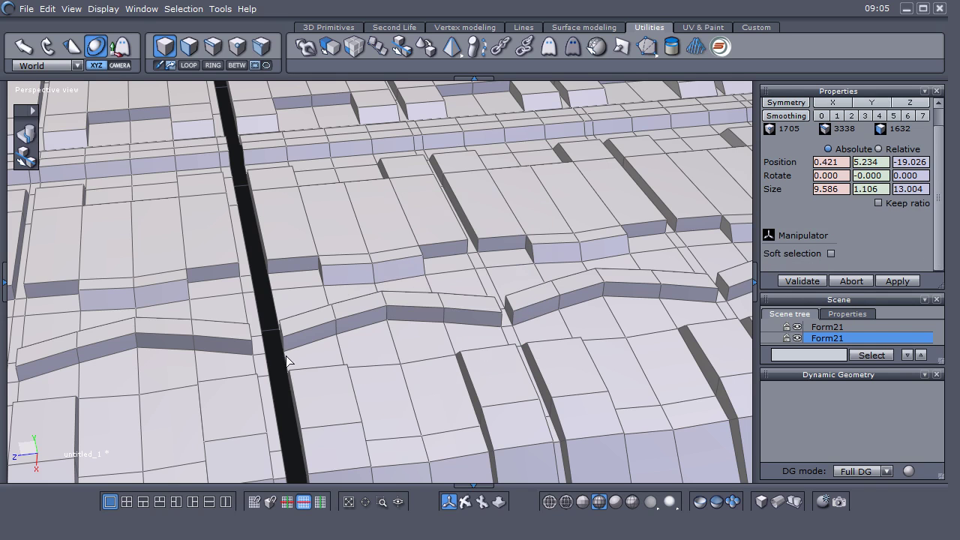
{"action": "left_click", "coordinate": [284, 352]}
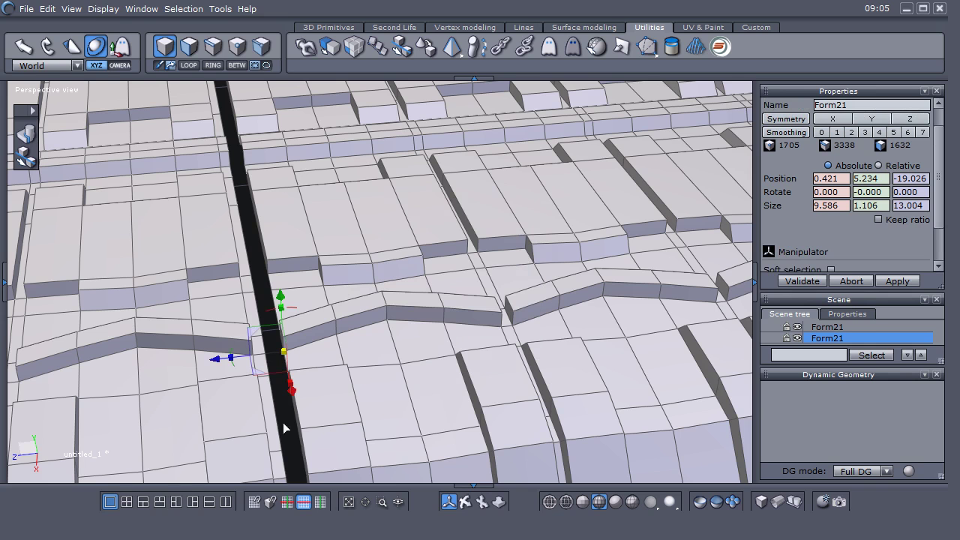
Step: Narrow the gap by moving the copy to about -18.955 along Z, and reset its pivot point
{"action": "mouse_move", "coordinate": [219, 365]}
{"action": "left_mouse_down"}
{"action": "mouse_move", "coordinate": [204, 369]}
{"action": "mouse_move", "coordinate": [208, 378]}
{"action": "left_mouse_up"}
{"action": "right_click", "coordinate": [439, 331]}
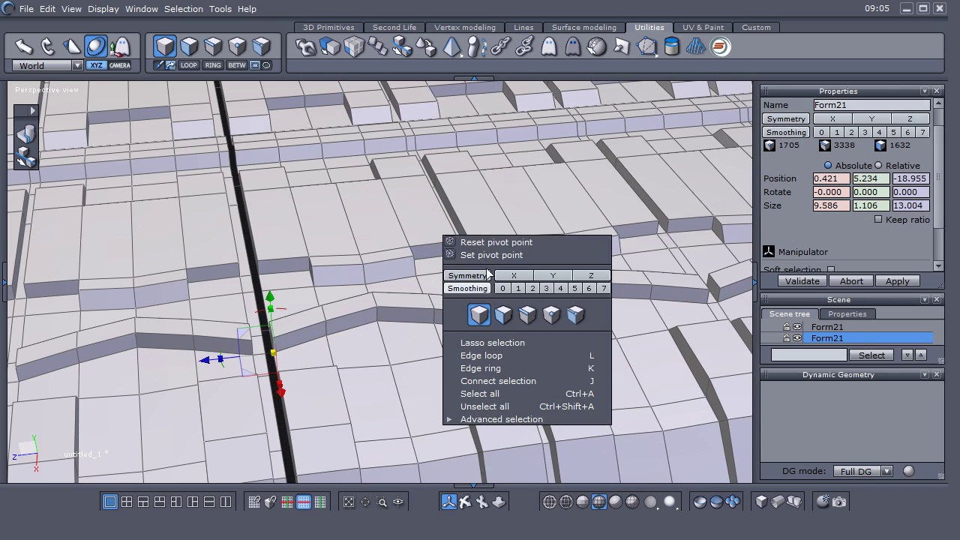
{"action": "left_click", "coordinate": [508, 242]}
Step: Use Snap/Align to snap a seam corner of the eight-strip copy onto the matching corner of the original
{"action": "scroll", "coordinate": [339, 378], "scroll_direction": "up", "scroll_amount": 2}
{"action": "left_click", "coordinate": [405, 47]}
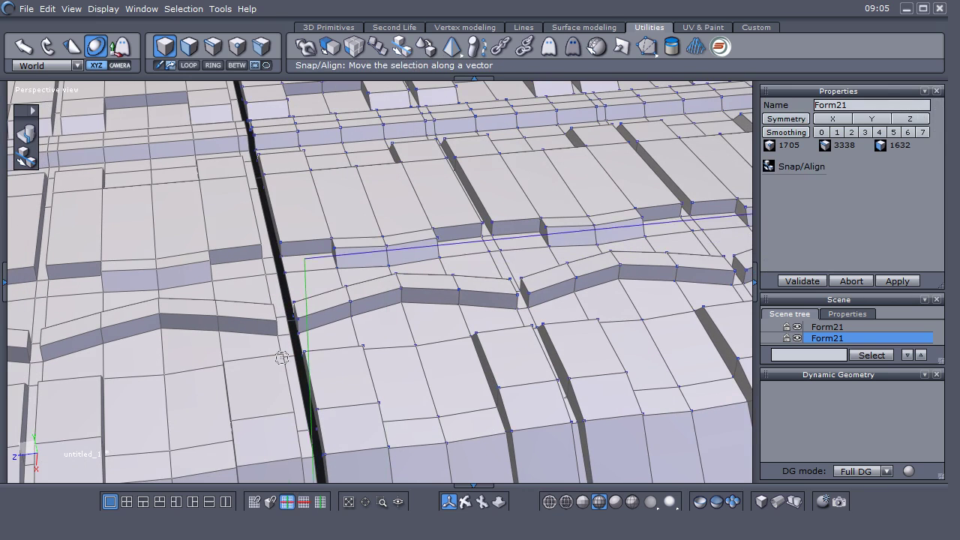
{"action": "left_click", "coordinate": [297, 334]}
{"action": "left_click", "coordinate": [291, 333]}
Step: Select both eight-strip objects and weld them into one mesh
{"action": "scroll", "coordinate": [409, 394], "scroll_direction": "down", "scroll_amount": 4}
{"action": "left_click", "coordinate": [827, 338]}
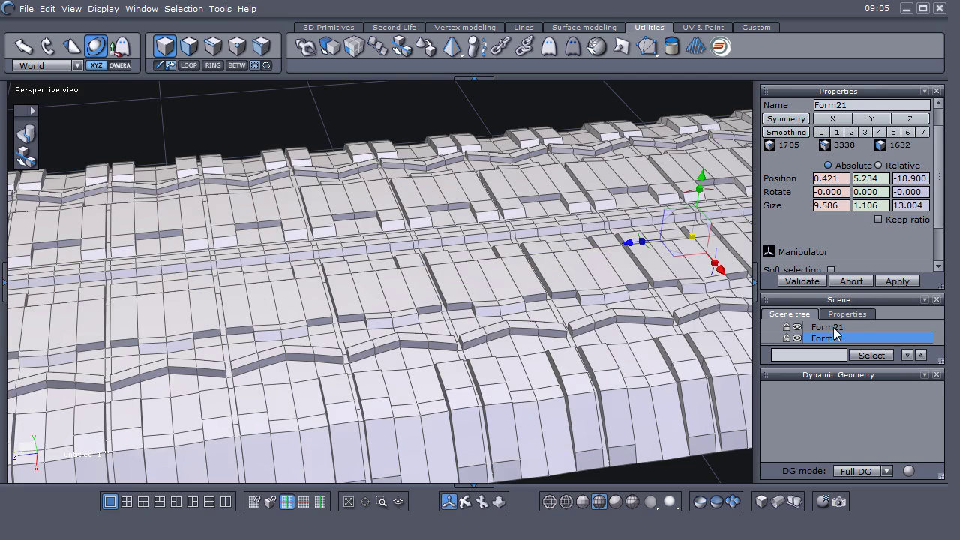
{"action": "left_click", "coordinate": [847, 325], "text": "shift"}
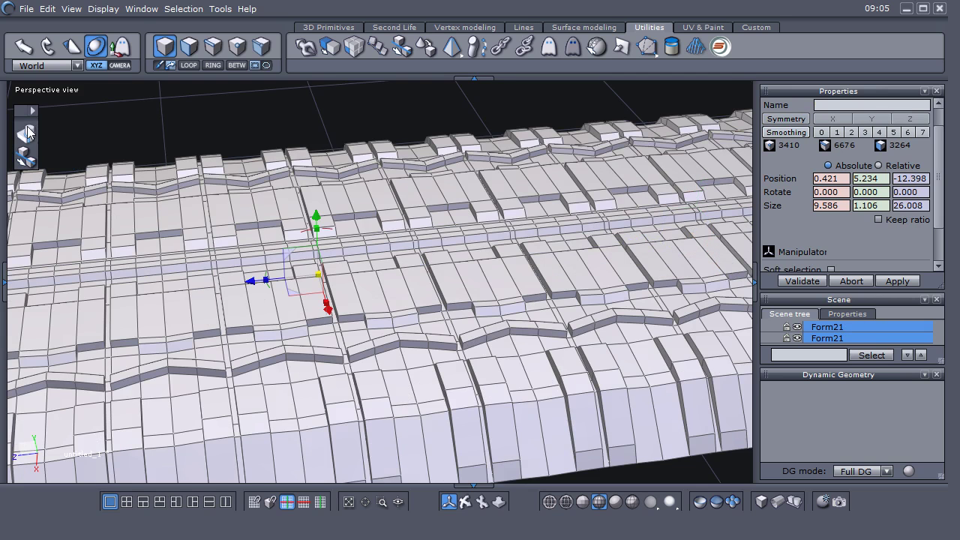
{"action": "left_click", "coordinate": [27, 132]}
Step: Duplicate the welded sixteen-strip object with Single copy, placing the copy beyond its end at about -39.290 along Z
{"action": "scroll", "coordinate": [390, 312], "scroll_direction": "down", "scroll_amount": 2}
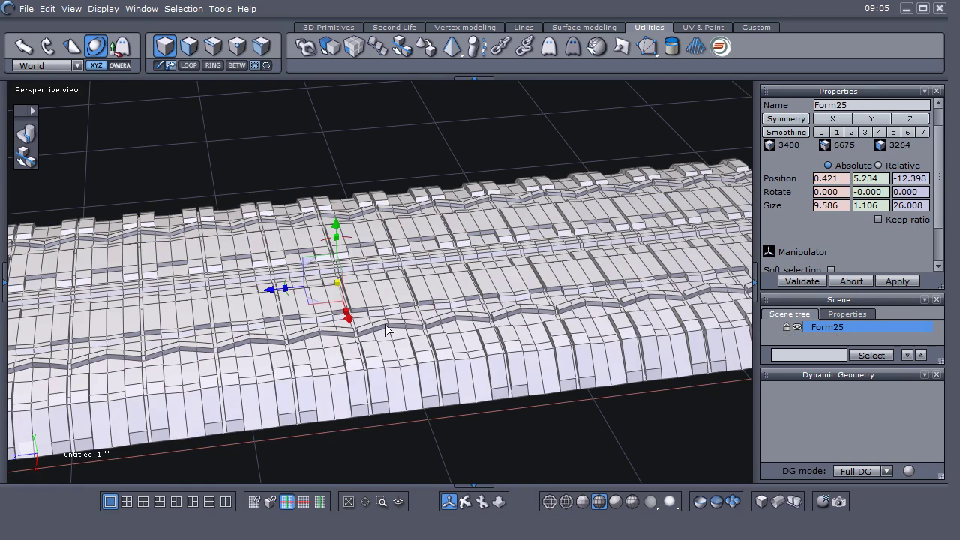
{"action": "scroll", "coordinate": [388, 330], "scroll_direction": "down", "scroll_amount": 3}
{"action": "scroll", "coordinate": [223, 334], "scroll_direction": "down", "scroll_amount": 1}
{"action": "middle_click_drag", "start_coordinate": [223, 329], "coordinate": [252, 350]}
{"action": "middle_click_drag", "start_coordinate": [491, 345], "coordinate": [412, 299]}
{"action": "scroll", "coordinate": [413, 300], "scroll_direction": "up", "scroll_amount": 3}
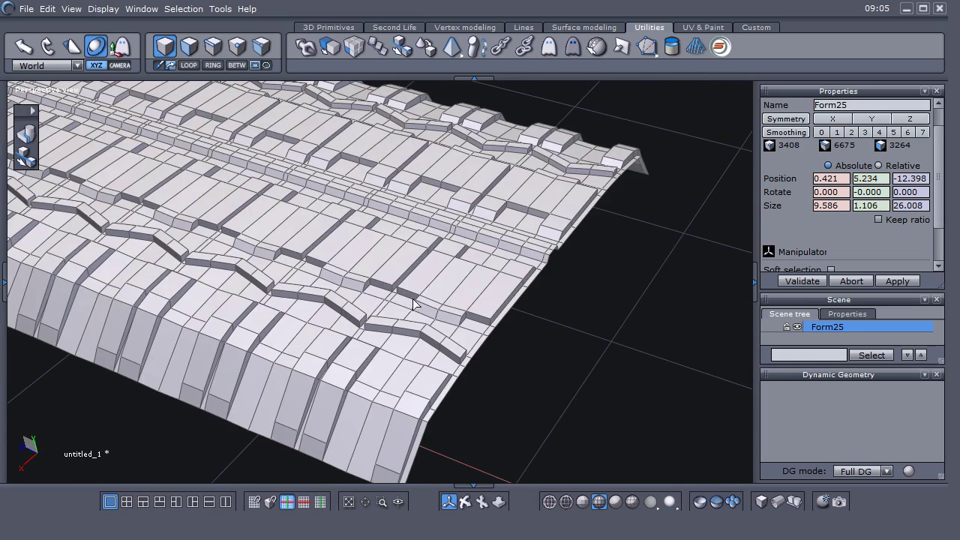
{"action": "left_click", "coordinate": [305, 46]}
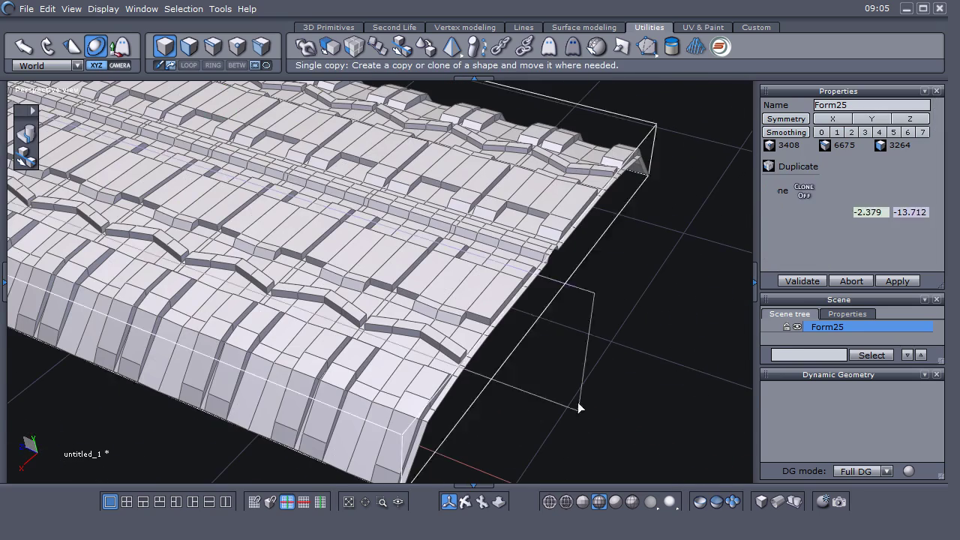
{"action": "left_click", "coordinate": [641, 412]}
{"action": "scroll", "coordinate": [600, 405], "scroll_direction": "down", "scroll_amount": 3}
{"action": "scroll", "coordinate": [543, 384], "scroll_direction": "up", "scroll_amount": 1}
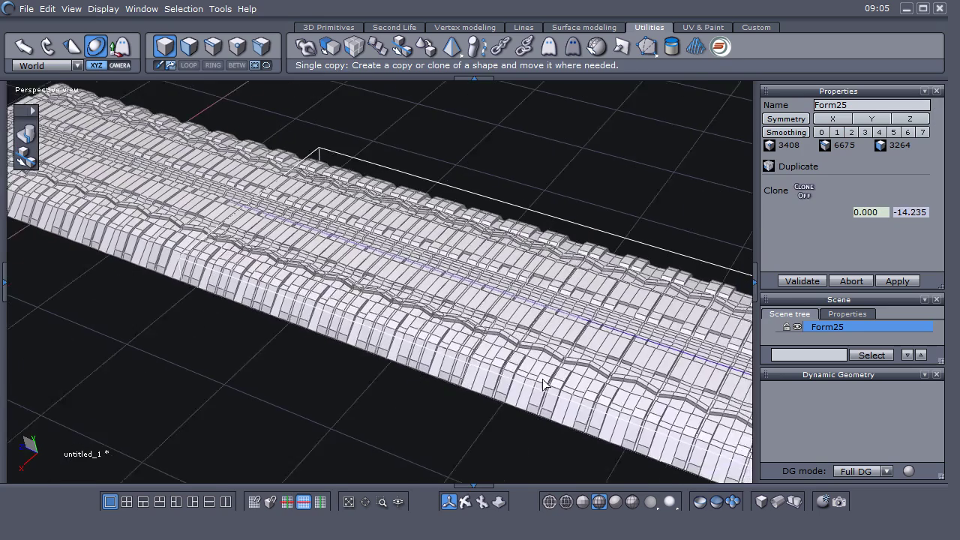
{"action": "middle_click_drag", "start_coordinate": [542, 384], "coordinate": [467, 366]}
{"action": "middle_click_drag", "start_coordinate": [636, 423], "coordinate": [474, 390]}
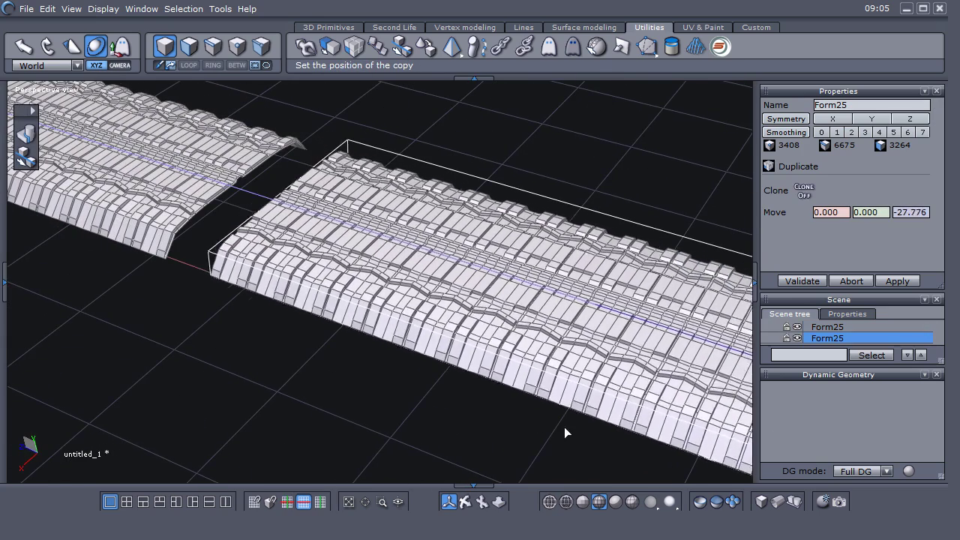
{"action": "left_click", "coordinate": [548, 421]}
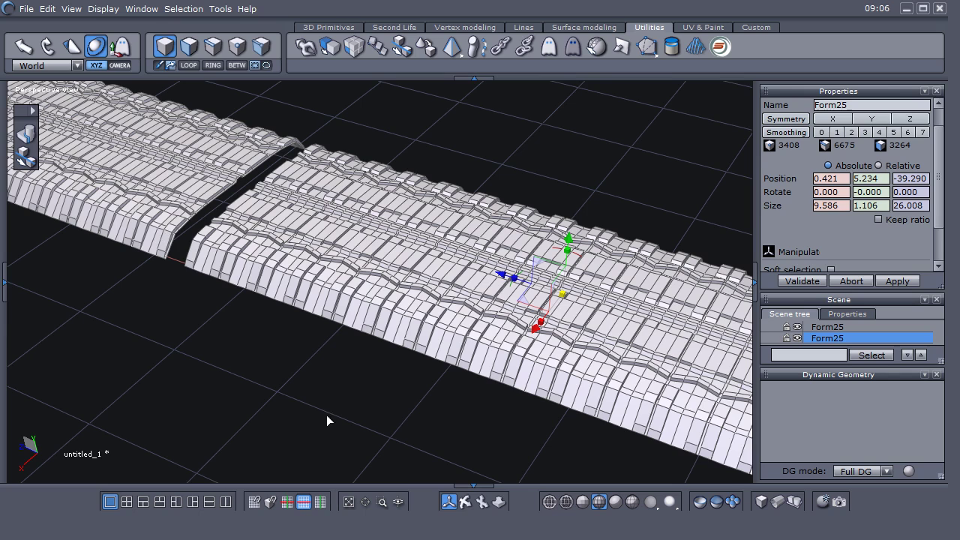
Step: Move the sixteen-strip copy to about -38.451 along Z and snap its seam edge onto the original with Snap/Align
{"action": "middle_click_drag", "start_coordinate": [318, 410], "coordinate": [576, 211]}
{"action": "left_click_drag", "start_coordinate": [574, 206], "coordinate": [554, 217]}
{"action": "middle_click_drag", "start_coordinate": [436, 412], "coordinate": [239, 328]}
{"action": "scroll", "coordinate": [239, 328], "scroll_direction": "up", "scroll_amount": 5}
{"action": "scroll", "coordinate": [239, 328], "scroll_direction": "down", "scroll_amount": 5}
{"action": "middle_click_drag", "start_coordinate": [311, 364], "coordinate": [394, 378]}
{"action": "scroll", "coordinate": [394, 378], "scroll_direction": "up", "scroll_amount": 6}
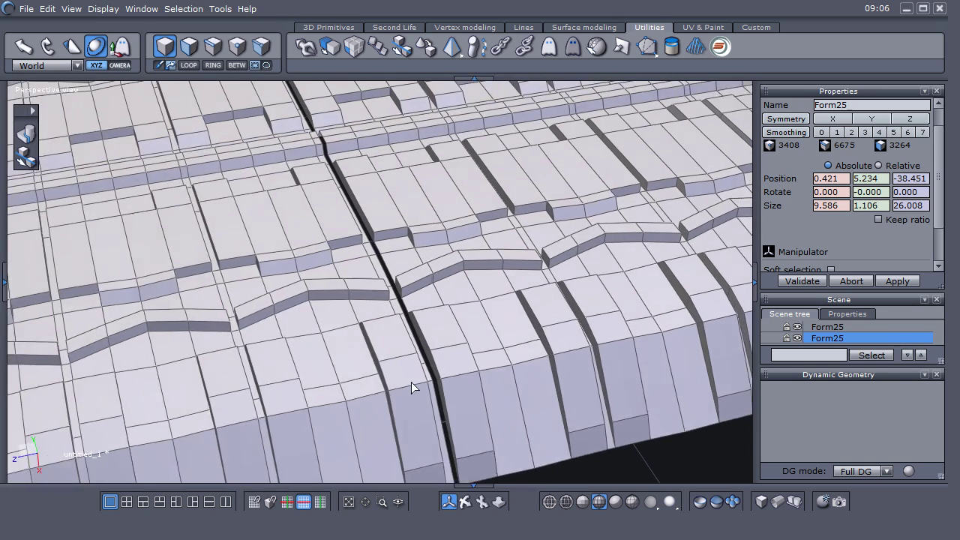
{"action": "scroll", "coordinate": [407, 306], "scroll_direction": "down", "scroll_amount": 2}
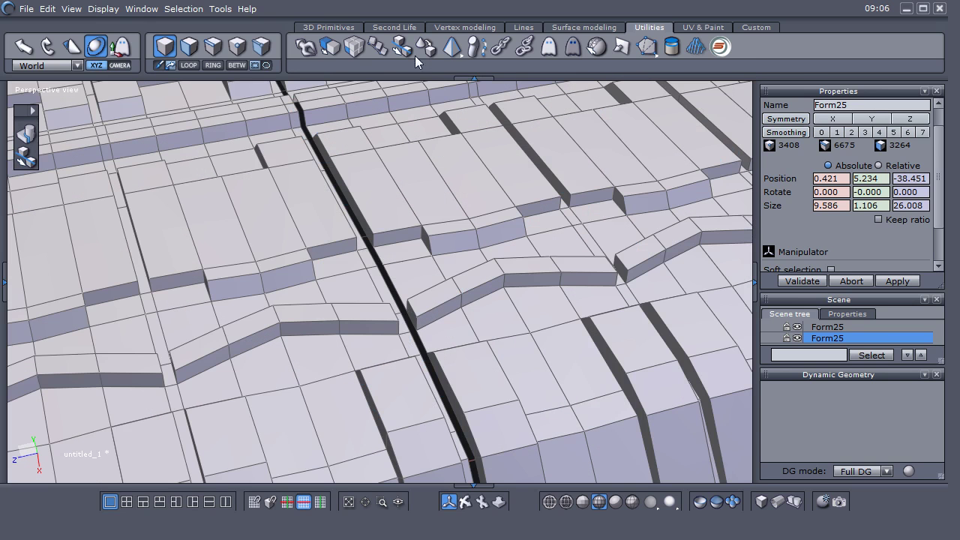
{"action": "left_click", "coordinate": [27, 158]}
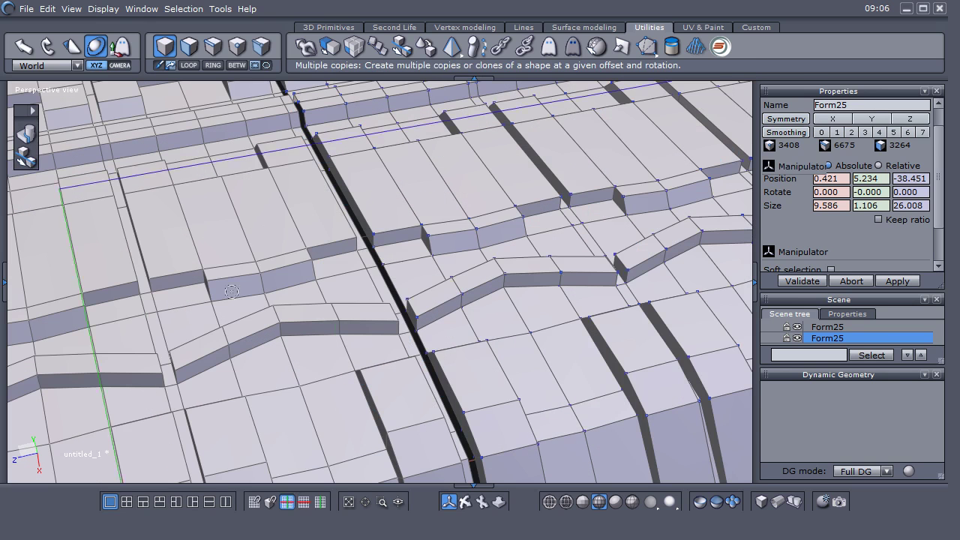
{"action": "left_click", "coordinate": [378, 268]}
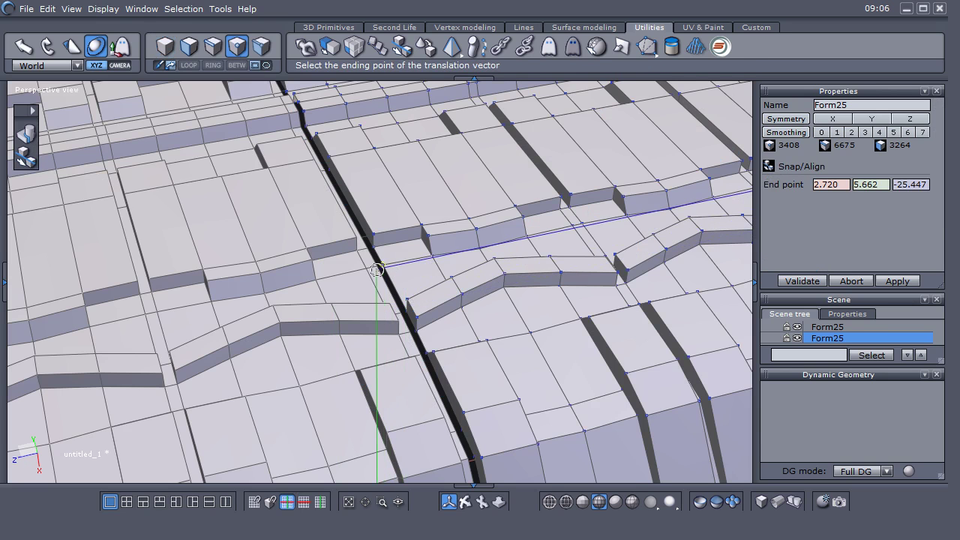
{"action": "left_click", "coordinate": [375, 310]}
Step: Select both sixteen-strip objects and weld them into one long surface
{"action": "scroll", "coordinate": [383, 304], "scroll_direction": "down", "scroll_amount": 4}
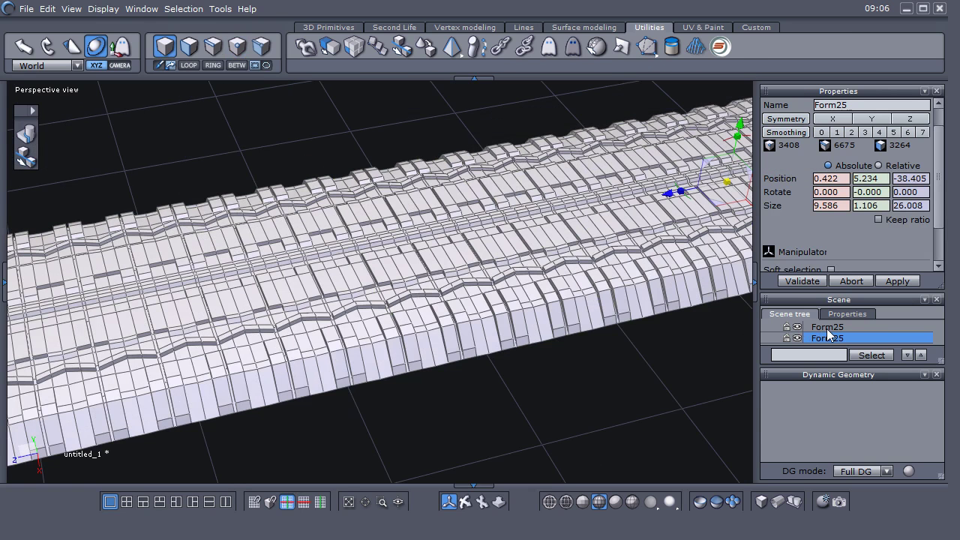
{"action": "left_click", "coordinate": [827, 329], "text": "shift"}
{"action": "left_click", "coordinate": [33, 135]}
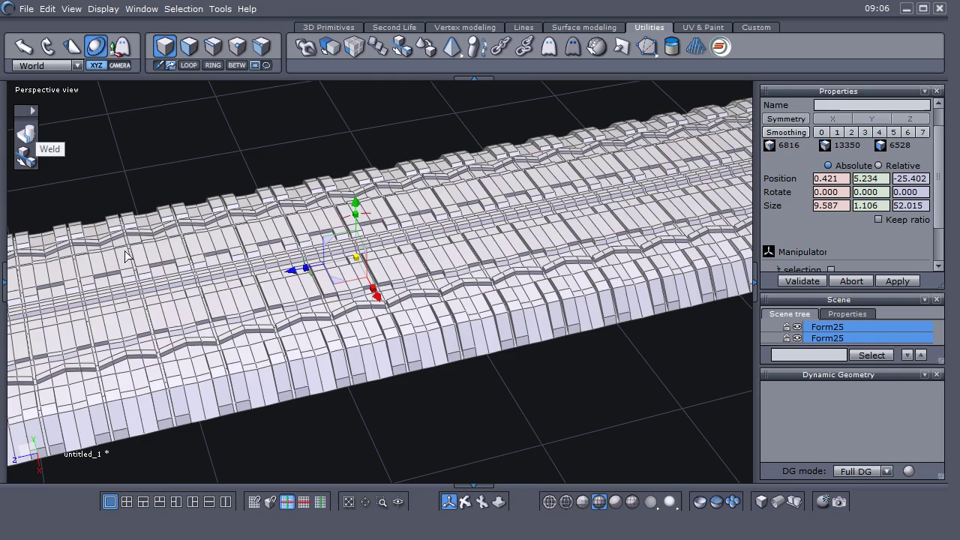
Step: Scale the long welded surface narrower along X to a width of about 7.205
{"action": "scroll", "coordinate": [393, 359], "scroll_direction": "down", "scroll_amount": 4}
{"action": "middle_click_drag", "start_coordinate": [387, 365], "coordinate": [384, 344]}
{"action": "scroll", "coordinate": [379, 343], "scroll_direction": "up", "scroll_amount": 2}
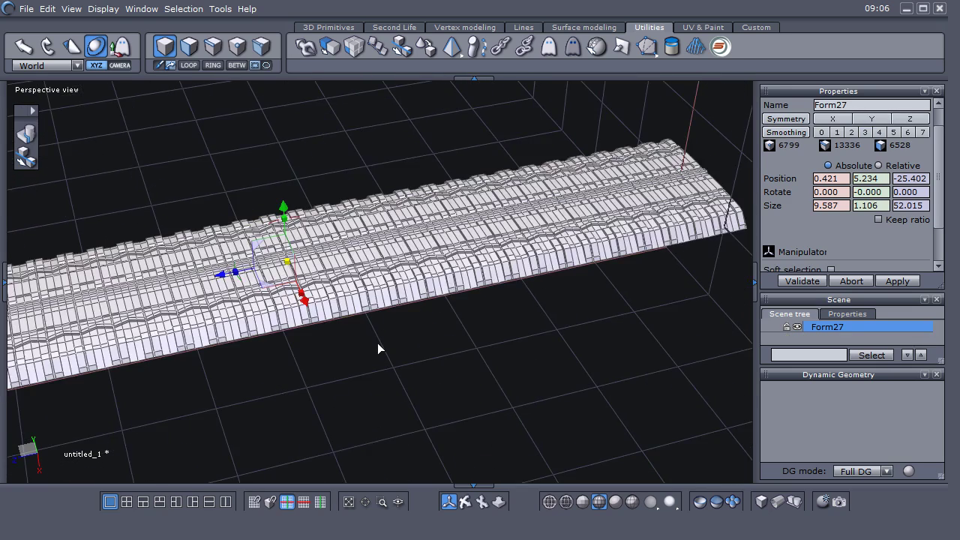
{"action": "scroll", "coordinate": [378, 343], "scroll_direction": "up", "scroll_amount": 3}
{"action": "scroll", "coordinate": [378, 343], "scroll_direction": "down", "scroll_amount": 5}
{"action": "middle_click_drag", "start_coordinate": [386, 355], "coordinate": [342, 354]}
{"action": "right_click_drag", "start_coordinate": [341, 360], "coordinate": [603, 358]}
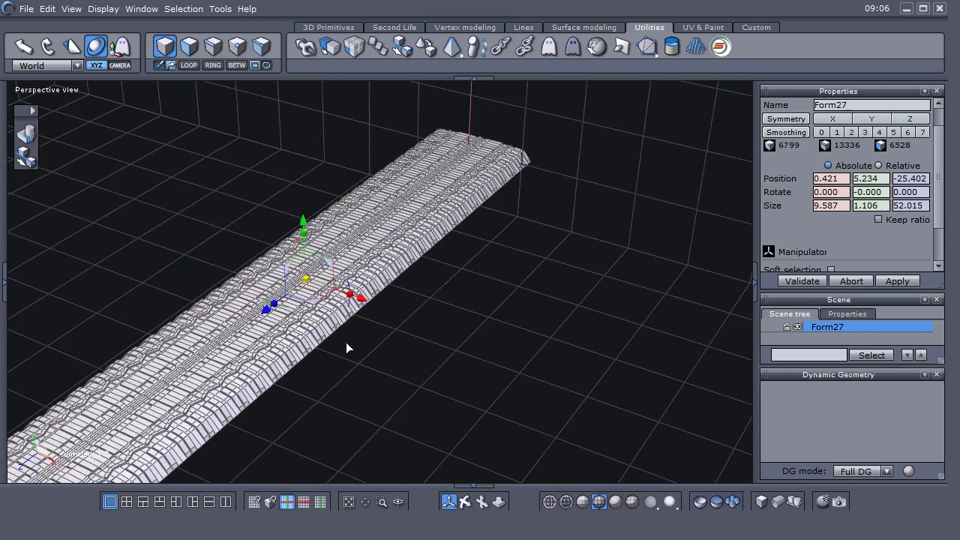
{"action": "scroll", "coordinate": [350, 343], "scroll_direction": "up", "scroll_amount": 3}
{"action": "left_click_drag", "start_coordinate": [322, 251], "coordinate": [311, 251]}
Step: Rotate the long surface 90 degrees about the Y axis in the top view
{"action": "scroll", "coordinate": [417, 321], "scroll_direction": "down", "scroll_amount": 5}
{"action": "right_click_drag", "start_coordinate": [520, 346], "coordinate": [261, 375]}
{"action": "key", "text": "2"}
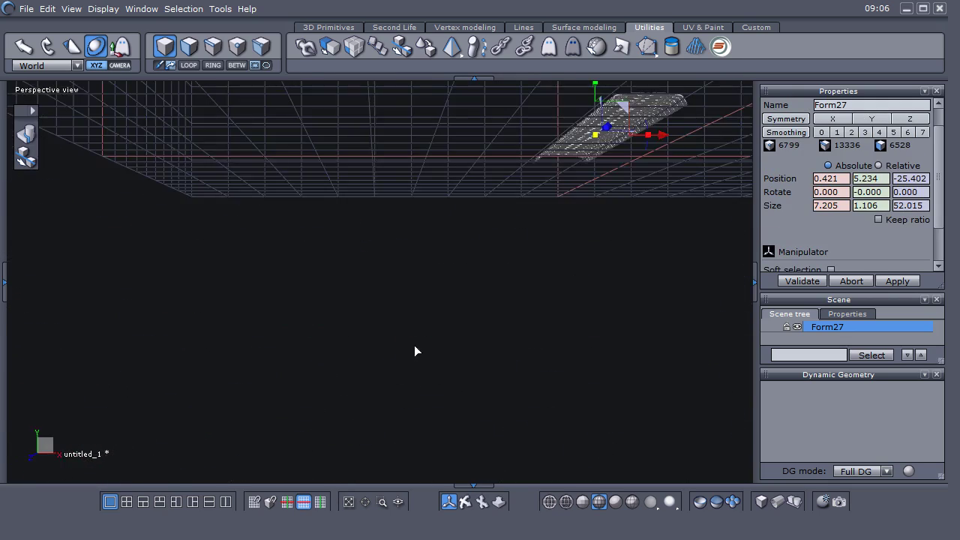
{"action": "scroll", "coordinate": [355, 358], "scroll_direction": "down", "scroll_amount": 3}
{"action": "right_click_drag", "start_coordinate": [462, 342], "coordinate": [360, 390]}
{"action": "key", "text": "2"}
{"action": "key", "text": "5"}
{"action": "left_click_drag", "start_coordinate": [420, 331], "coordinate": [513, 378]}
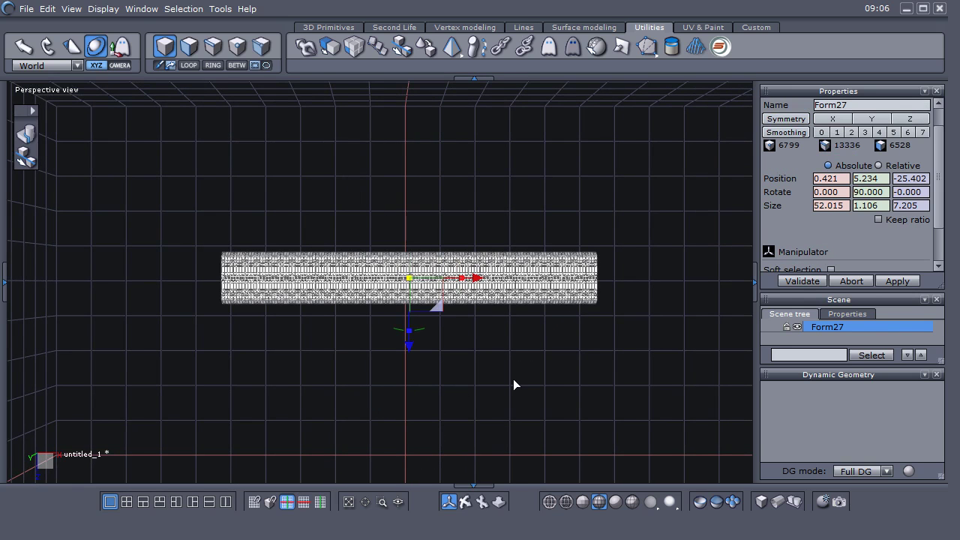
Step: In the orthographic front view, raise the surface to about 15.680 along Y and centre it at about -0.016 along X
{"action": "right_click_drag", "start_coordinate": [513, 379], "coordinate": [471, 320]}
{"action": "scroll", "coordinate": [471, 314], "scroll_direction": "up", "scroll_amount": 2}
{"action": "key", "text": "5"}
{"action": "middle_click_drag", "start_coordinate": [399, 315], "coordinate": [401, 350]}
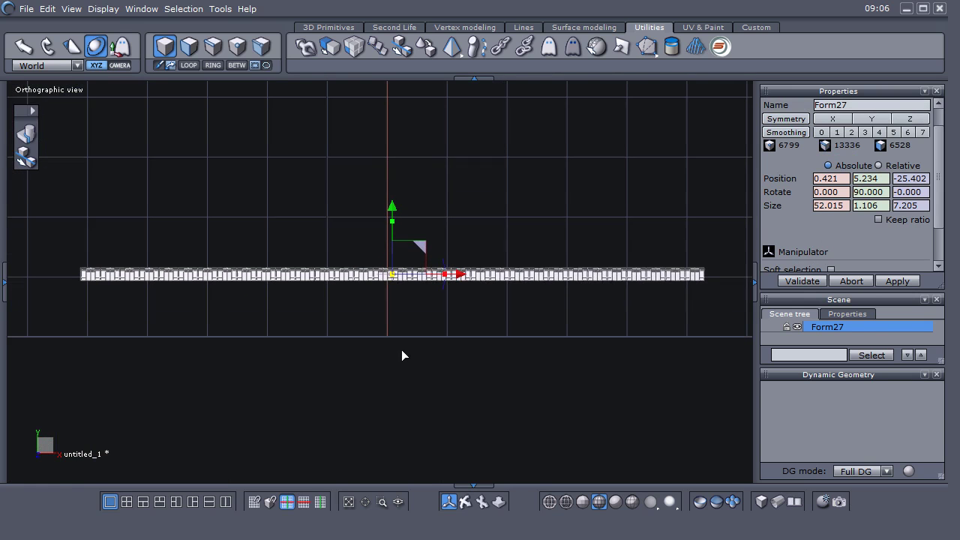
{"action": "left_click_drag", "start_coordinate": [394, 216], "coordinate": [394, 176]}
{"action": "left_click_drag", "start_coordinate": [457, 238], "coordinate": [451, 238]}
{"action": "left_click_drag", "start_coordinate": [387, 173], "coordinate": [387, 87]}
Step: Select an edge on the surface's long lower border and extend it to an edge loop to check the border's continuity
{"action": "middle_click_drag", "start_coordinate": [377, 229], "coordinate": [388, 305]}
{"action": "scroll", "coordinate": [381, 274], "scroll_direction": "down", "scroll_amount": 2}
{"action": "left_click_drag", "start_coordinate": [369, 306], "coordinate": [514, 383], "text": "alt"}
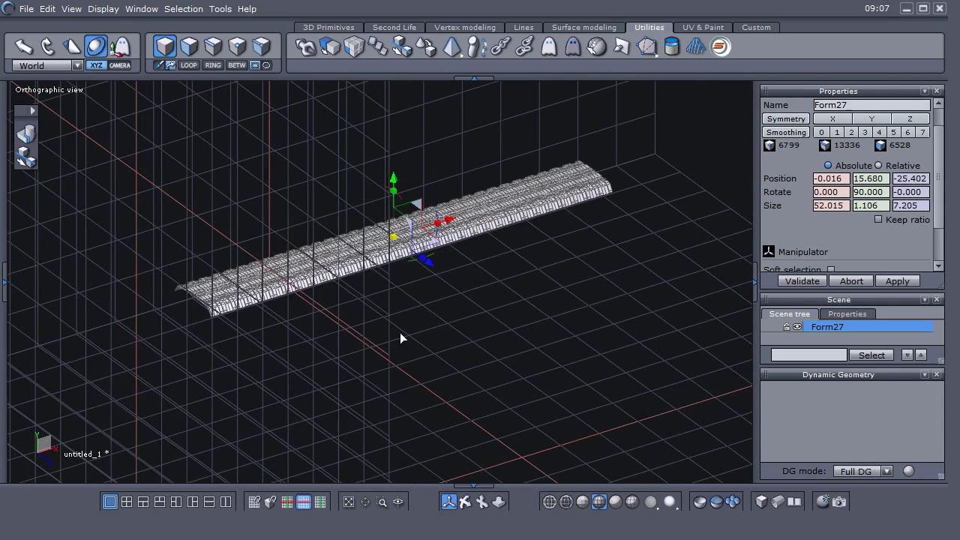
{"action": "scroll", "coordinate": [398, 334], "scroll_direction": "up", "scroll_amount": 3}
{"action": "right_click", "coordinate": [359, 343]}
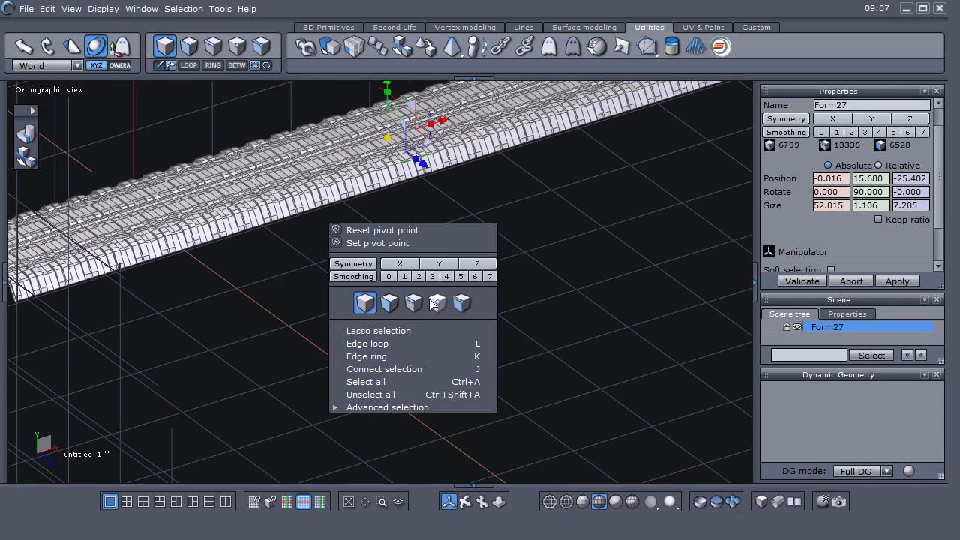
{"action": "left_click", "coordinate": [414, 303]}
{"action": "scroll", "coordinate": [304, 227], "scroll_direction": "up", "scroll_amount": 2}
{"action": "left_click", "coordinate": [308, 207]}
{"action": "right_click", "coordinate": [338, 282]}
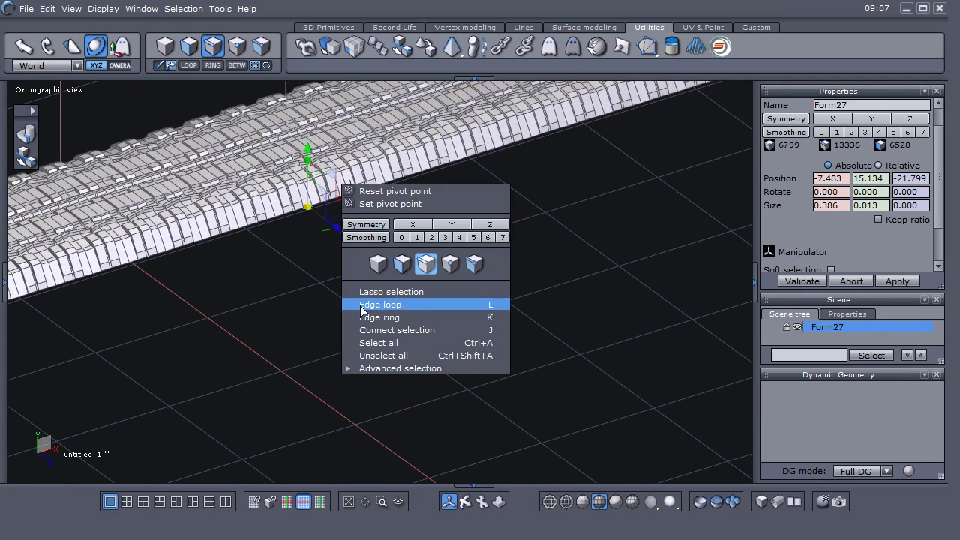
{"action": "left_click", "coordinate": [361, 304]}
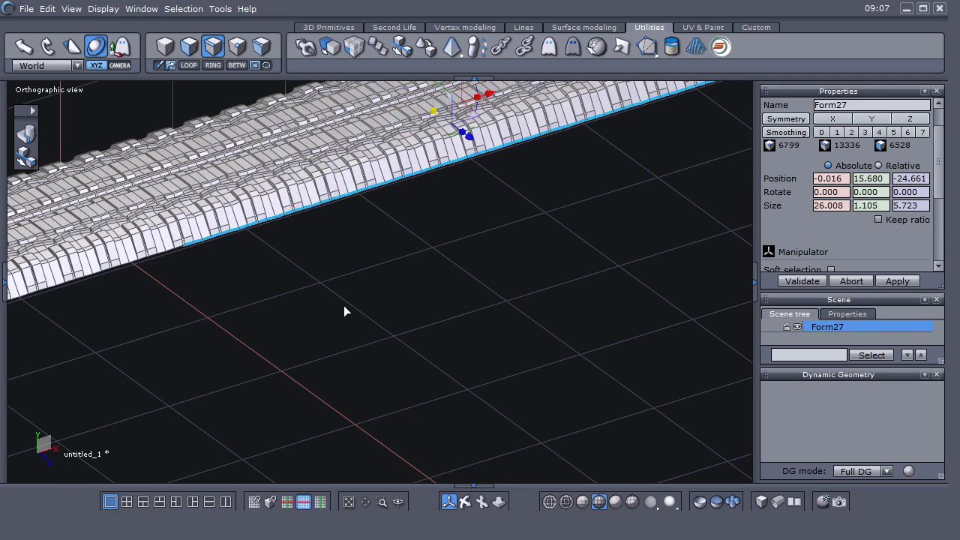
{"action": "left_click", "coordinate": [331, 303]}
Step: Test edge loops from two other edges of the lower border at close range to look for breaks, then clear the selection
{"action": "middle_click_drag", "start_coordinate": [214, 299], "coordinate": [225, 311]}
{"action": "scroll", "coordinate": [203, 286], "scroll_direction": "up", "scroll_amount": 2}
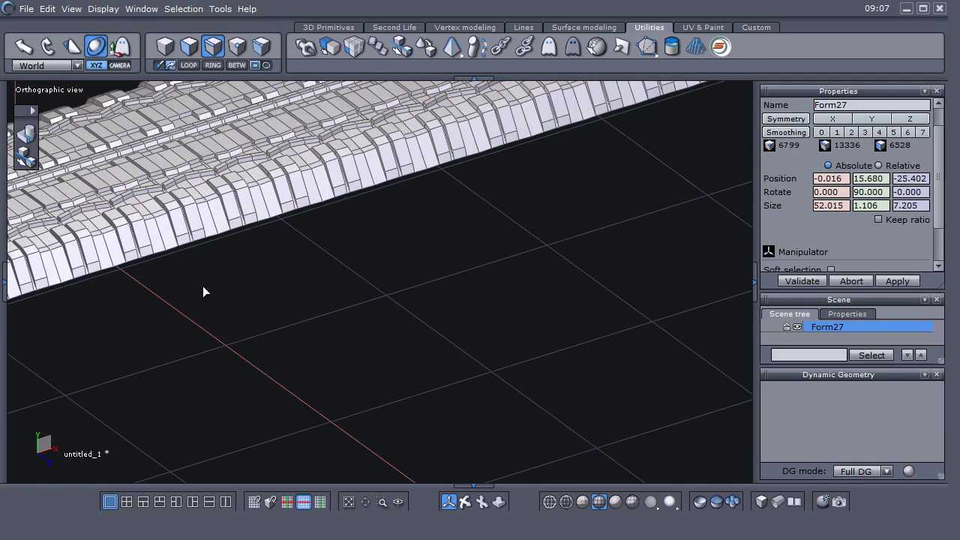
{"action": "left_click", "coordinate": [213, 218]}
{"action": "right_click", "coordinate": [240, 321]}
{"action": "left_click", "coordinate": [267, 344]}
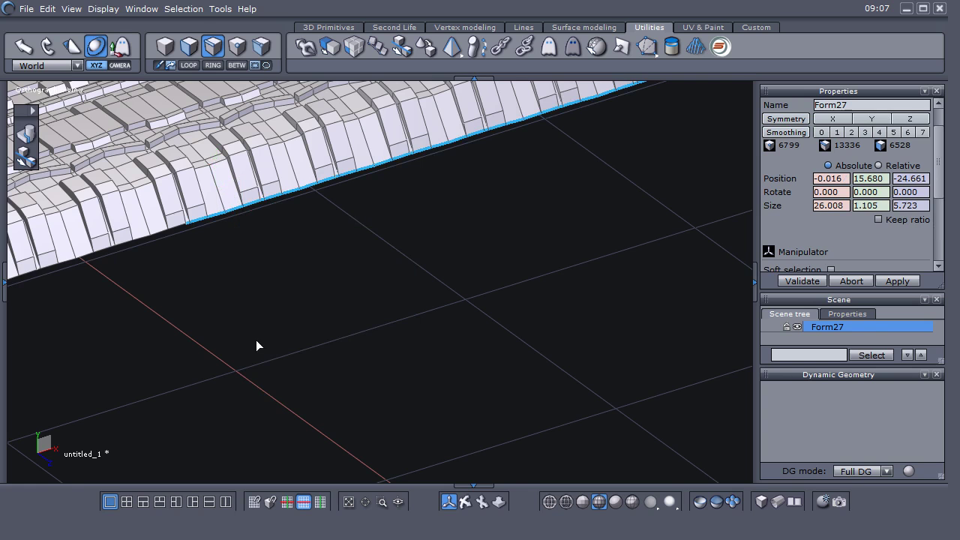
{"action": "middle_click_drag", "start_coordinate": [258, 338], "coordinate": [397, 387]}
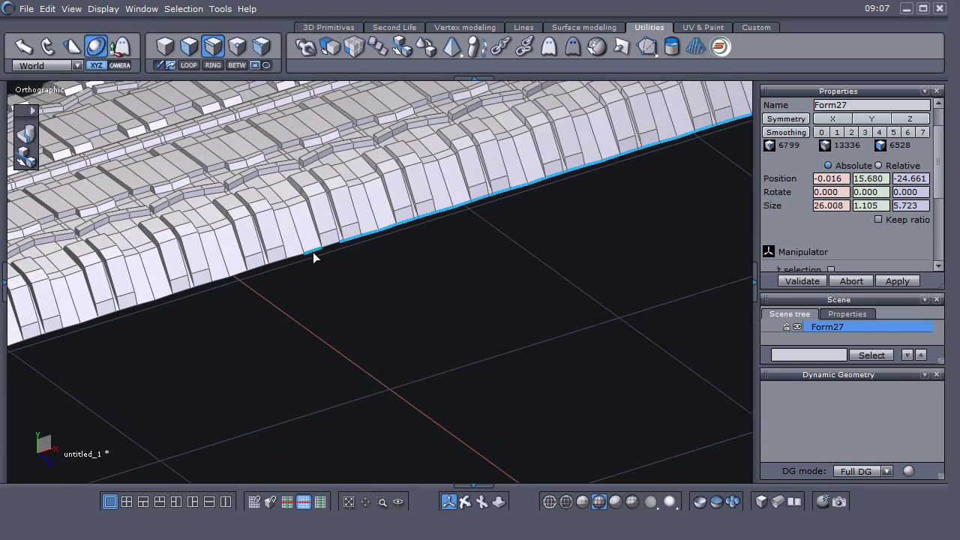
{"action": "right_click", "coordinate": [344, 345]}
{"action": "left_click", "coordinate": [368, 368]}
{"action": "middle_click_drag", "start_coordinate": [261, 365], "coordinate": [256, 382]}
{"action": "left_click", "coordinate": [256, 381]}
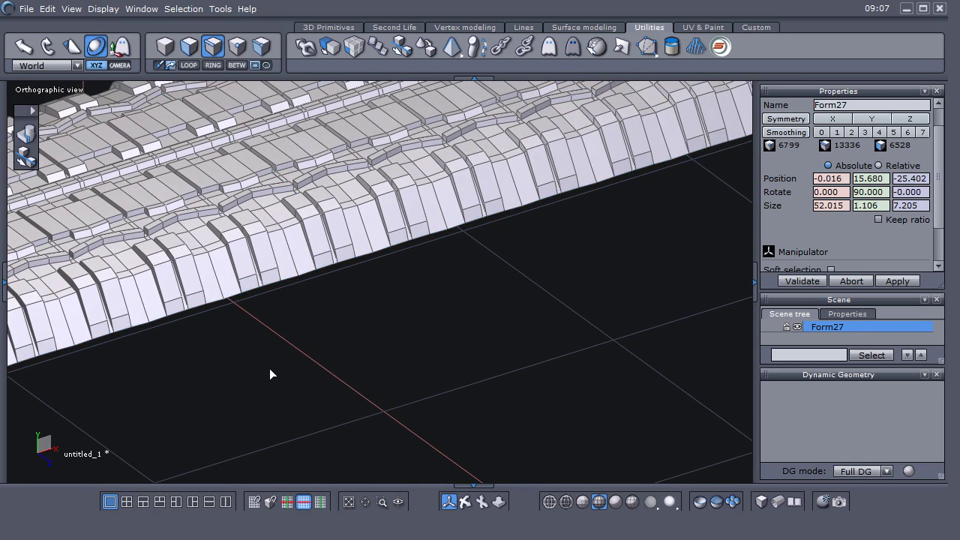
Step: Weld the surface's nearby points, trying a distance threshold of 0.083 before reducing it to 0.050
{"action": "left_click", "coordinate": [556, 28]}
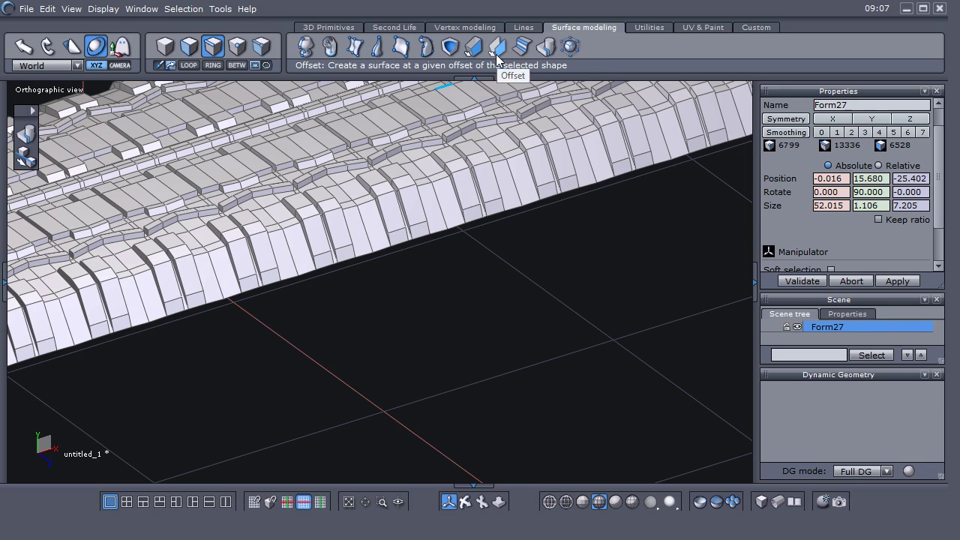
{"action": "left_click", "coordinate": [466, 28]}
{"action": "left_click", "coordinate": [551, 47]}
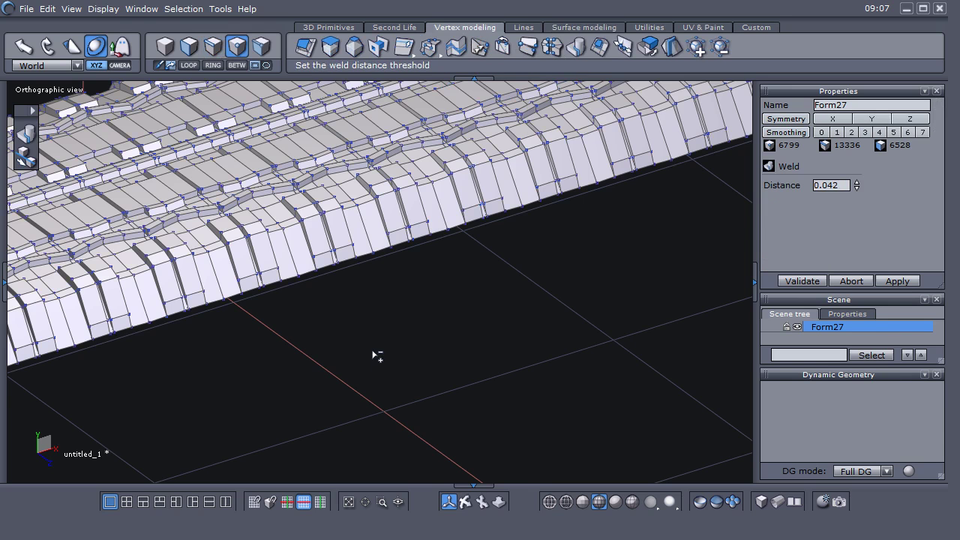
{"action": "scroll", "coordinate": [373, 351], "scroll_direction": "up", "scroll_amount": 5}
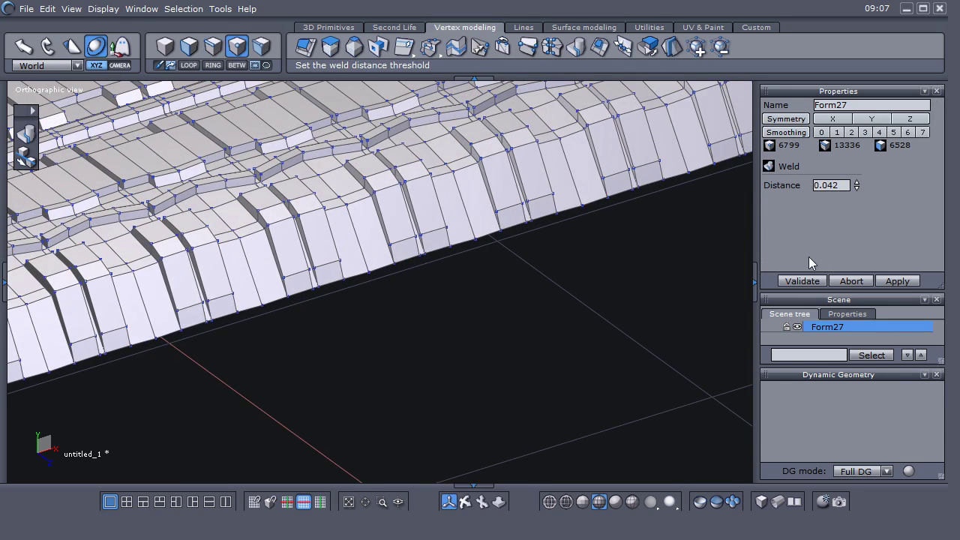
{"action": "left_click", "coordinate": [855, 183]}
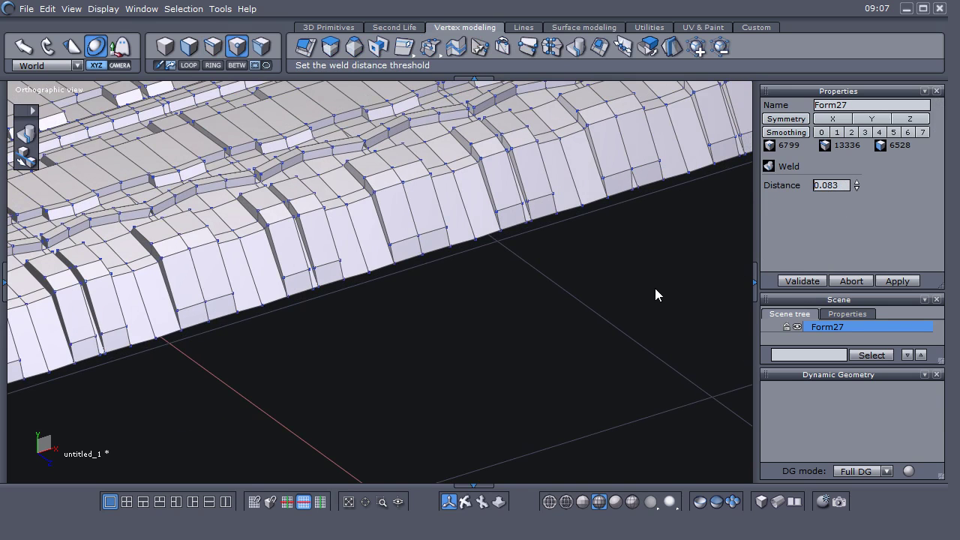
{"action": "left_click", "coordinate": [857, 188]}
{"action": "left_click", "coordinate": [857, 188]}
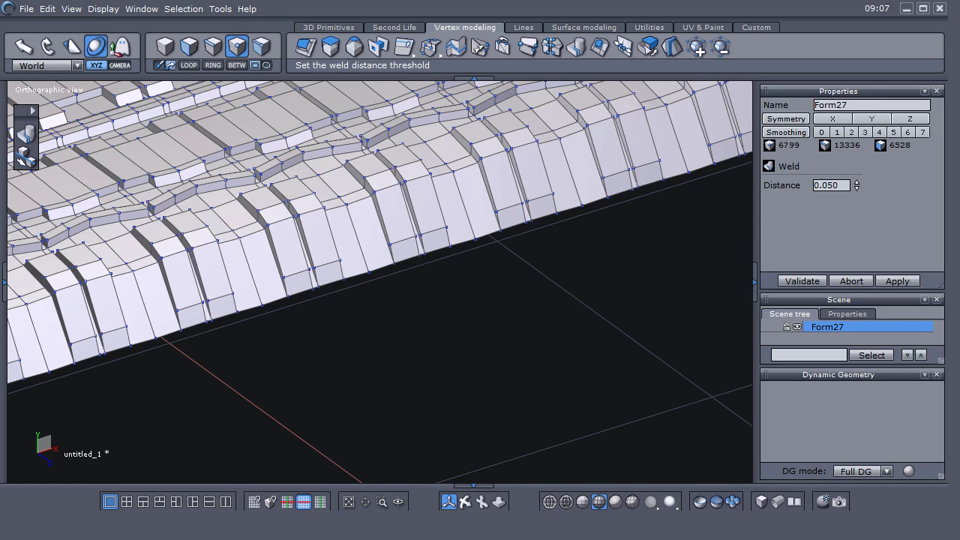
{"action": "double_click", "coordinate": [826, 185]}
{"action": "left_click", "coordinate": [742, 216]}
{"action": "left_click", "coordinate": [802, 280]}
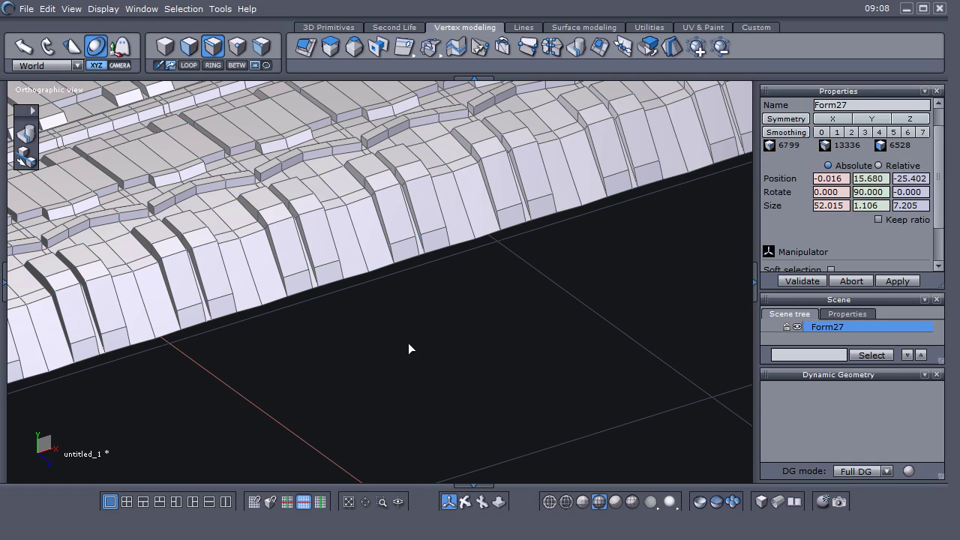
Step: Recheck the welded lower border with edge loops from a single edge and from two separate edges, then clear the selection
{"action": "right_click", "coordinate": [572, 305]}
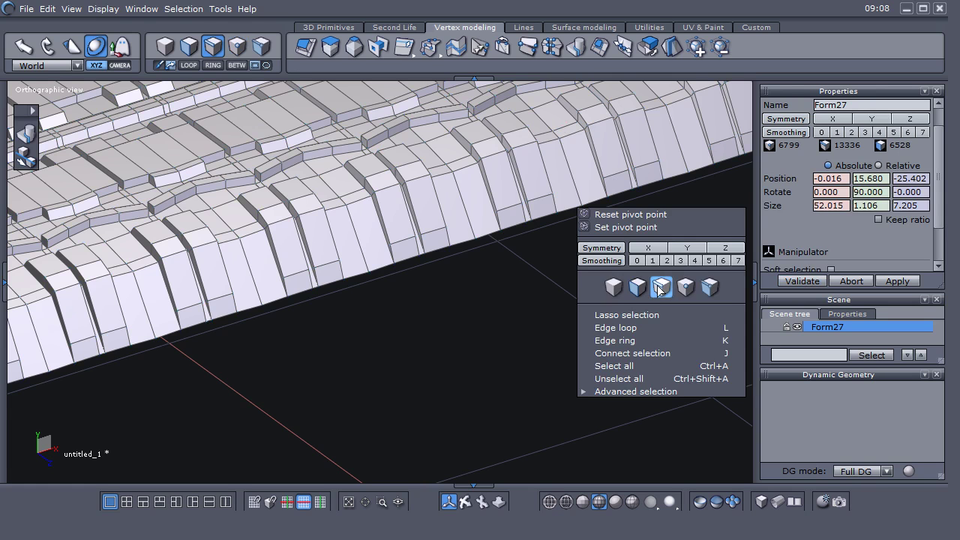
{"action": "left_click", "coordinate": [466, 243]}
{"action": "right_click", "coordinate": [454, 330]}
{"action": "left_click", "coordinate": [468, 354]}
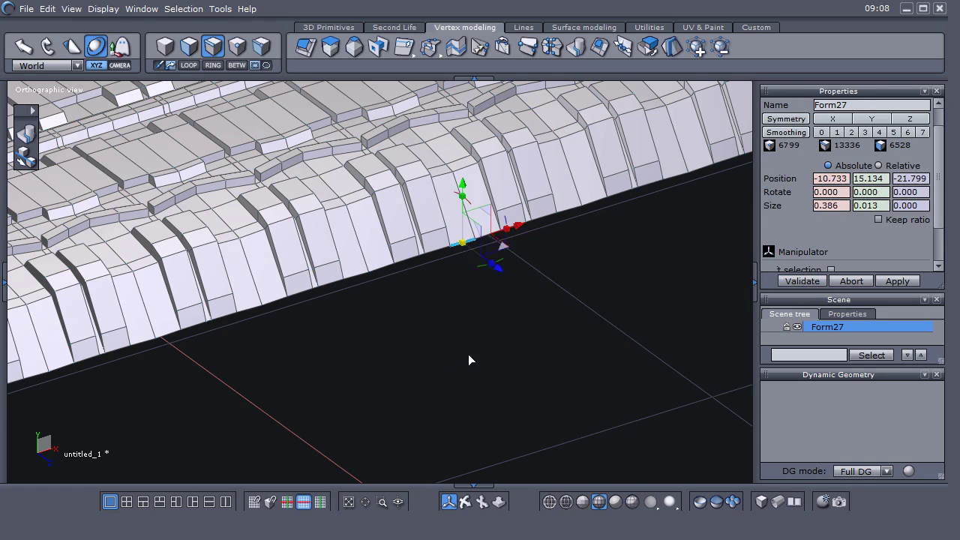
{"action": "left_click", "coordinate": [440, 357]}
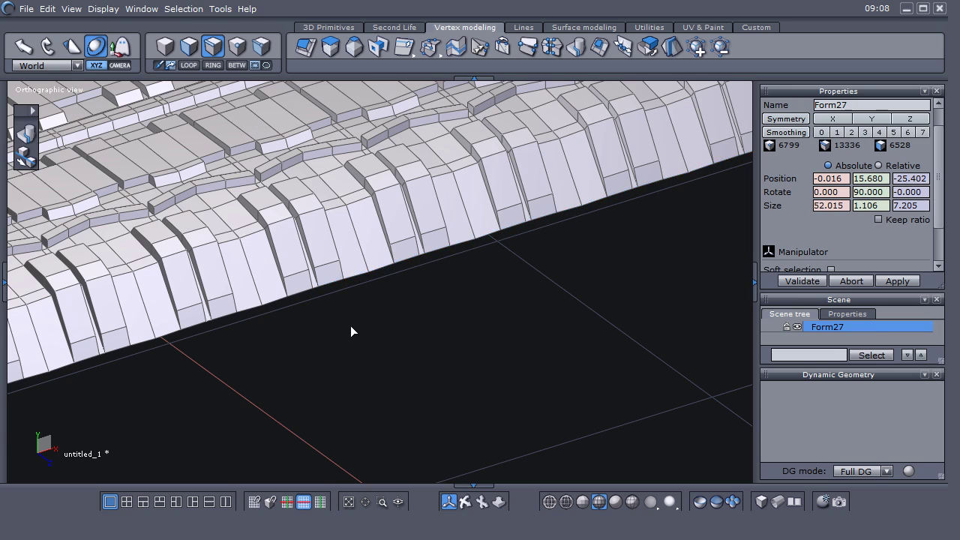
{"action": "left_click", "coordinate": [274, 300]}
{"action": "left_click", "coordinate": [380, 268], "text": "shift"}
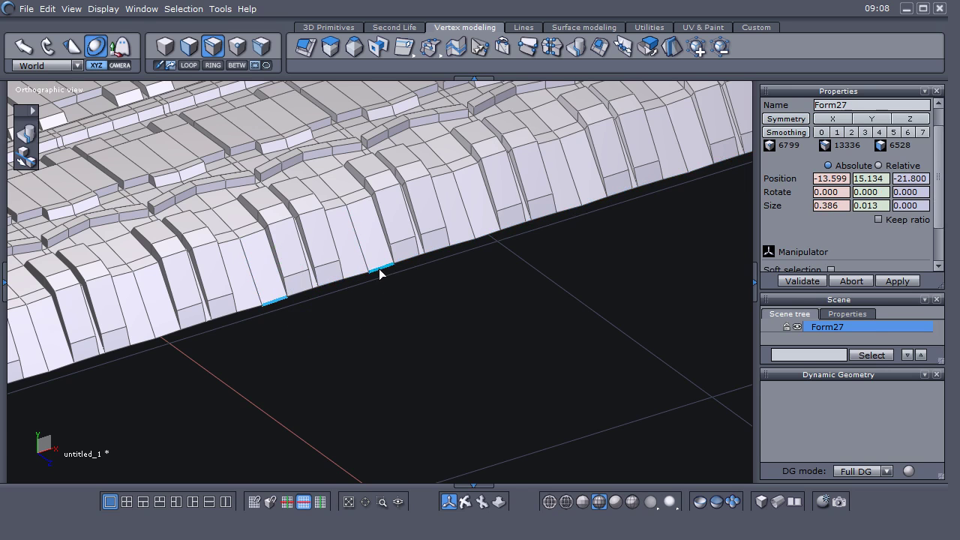
{"action": "right_click", "coordinate": [397, 313]}
{"action": "left_click", "coordinate": [424, 336]}
{"action": "scroll", "coordinate": [424, 336], "scroll_direction": "down", "scroll_amount": 6}
{"action": "left_click", "coordinate": [507, 328]}
Step: Start a circle from its centre in the orthographic front view, placing the centre at the middle of the surface's lower edge
{"action": "middle_click_drag", "start_coordinate": [506, 328], "coordinate": [566, 283]}
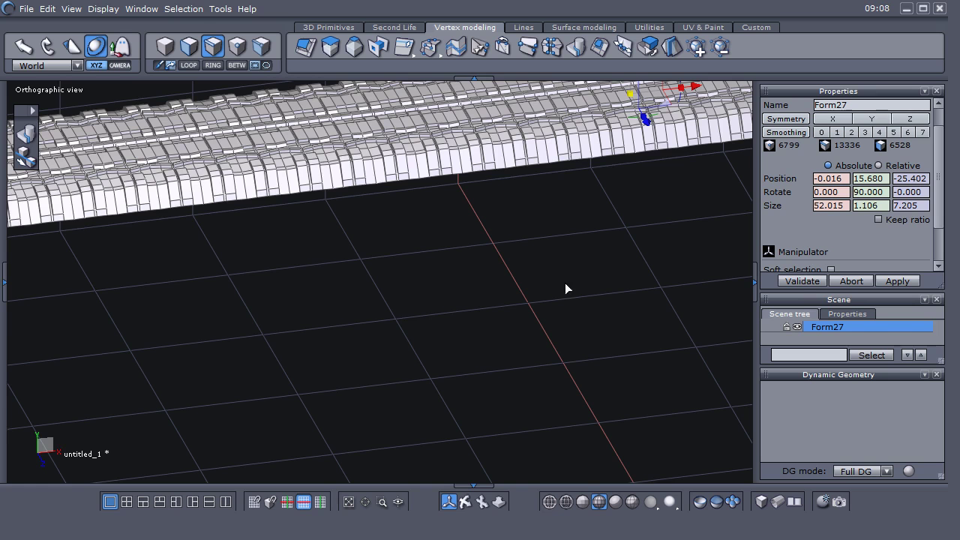
{"action": "key", "text": "2"}
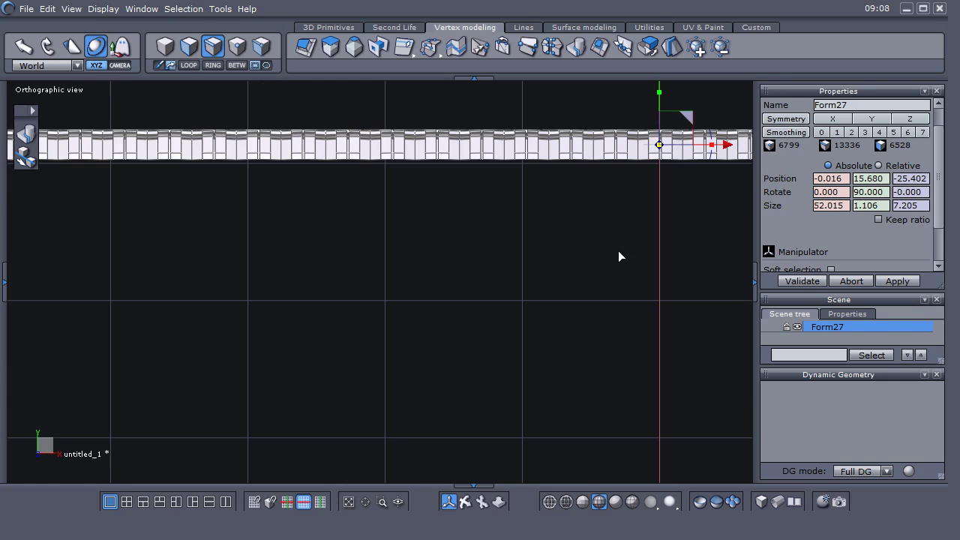
{"action": "scroll", "coordinate": [585, 258], "scroll_direction": "down", "scroll_amount": 2}
{"action": "scroll", "coordinate": [459, 275], "scroll_direction": "down", "scroll_amount": 2}
{"action": "middle_click_drag", "start_coordinate": [581, 259], "coordinate": [377, 279]}
{"action": "scroll", "coordinate": [419, 273], "scroll_direction": "down", "scroll_amount": 2}
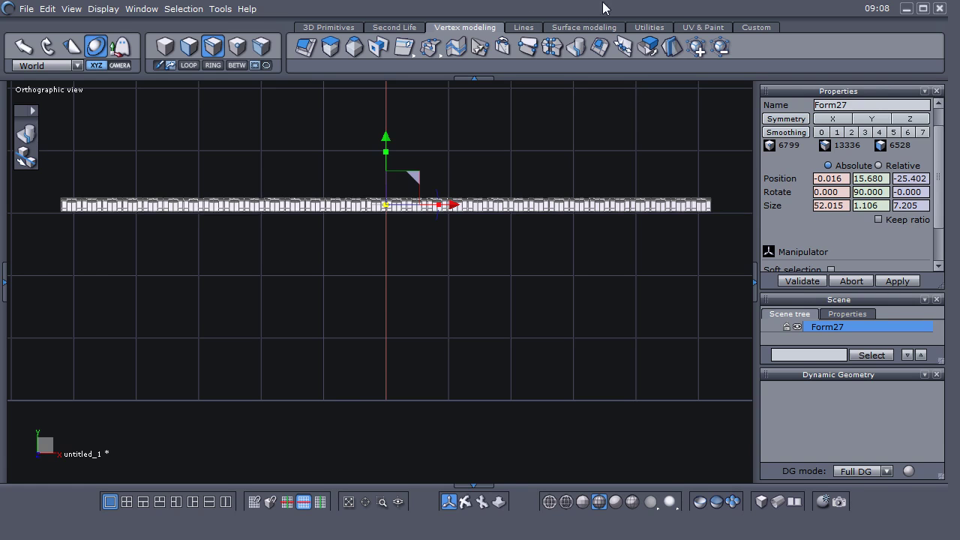
{"action": "left_click", "coordinate": [525, 28]}
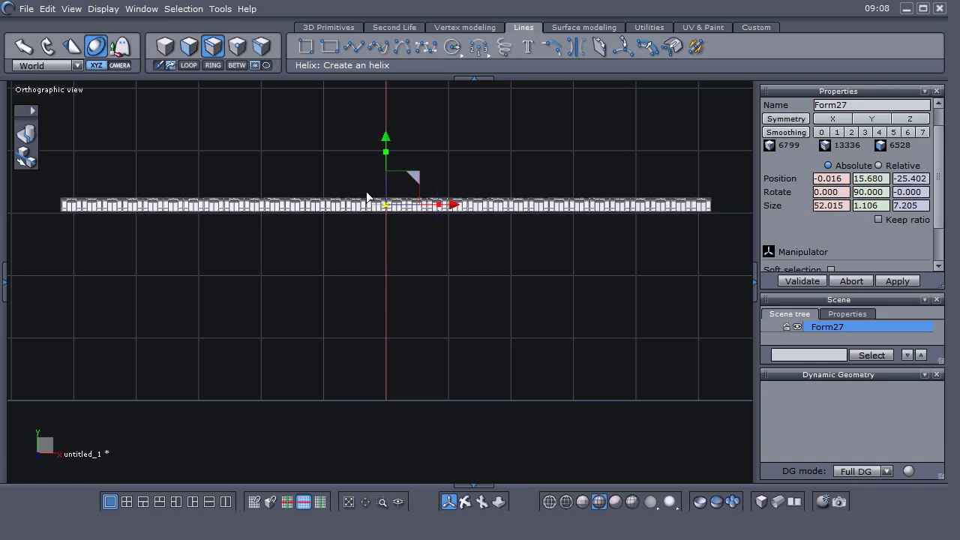
{"action": "left_click", "coordinate": [452, 49]}
{"action": "left_click", "coordinate": [452, 74]}
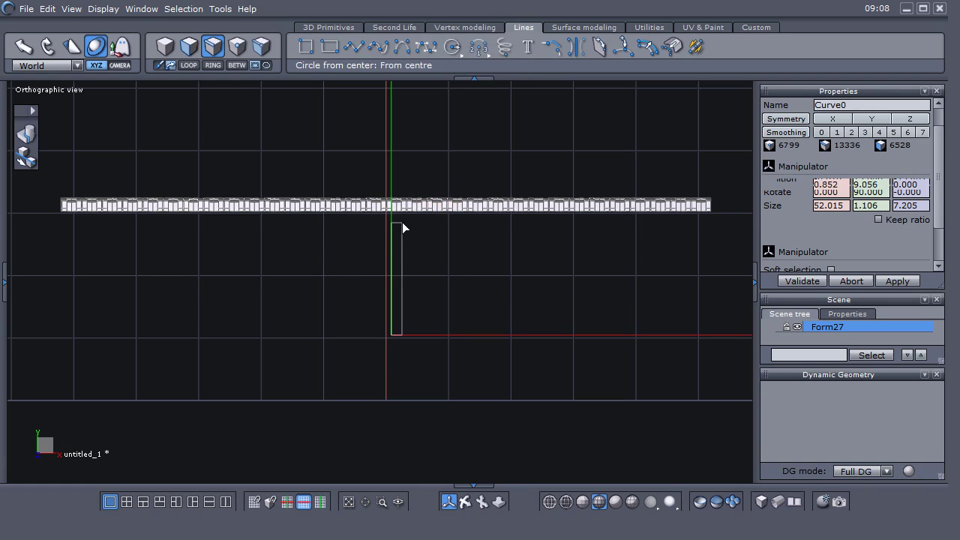
{"action": "scroll", "coordinate": [389, 216], "scroll_direction": "up", "scroll_amount": 2}
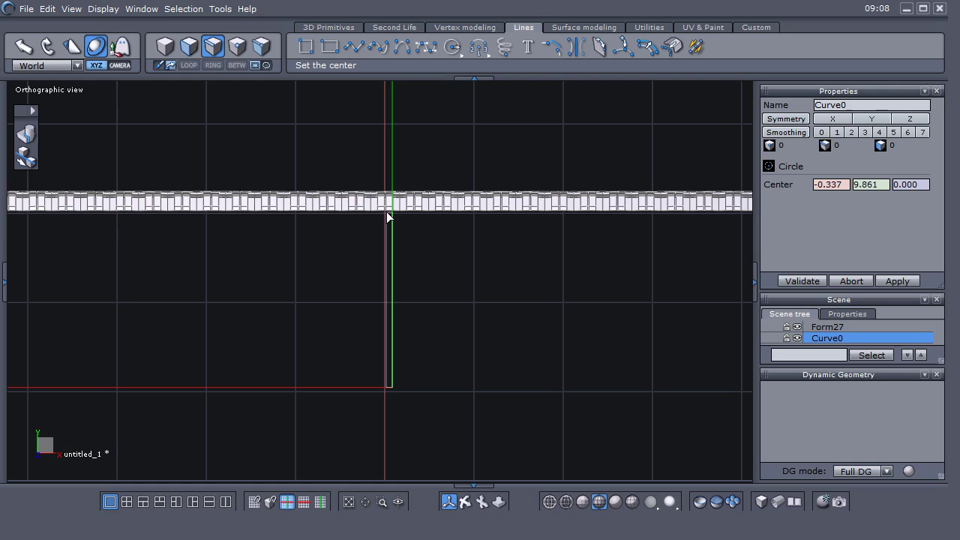
{"action": "left_click", "coordinate": [386, 210]}
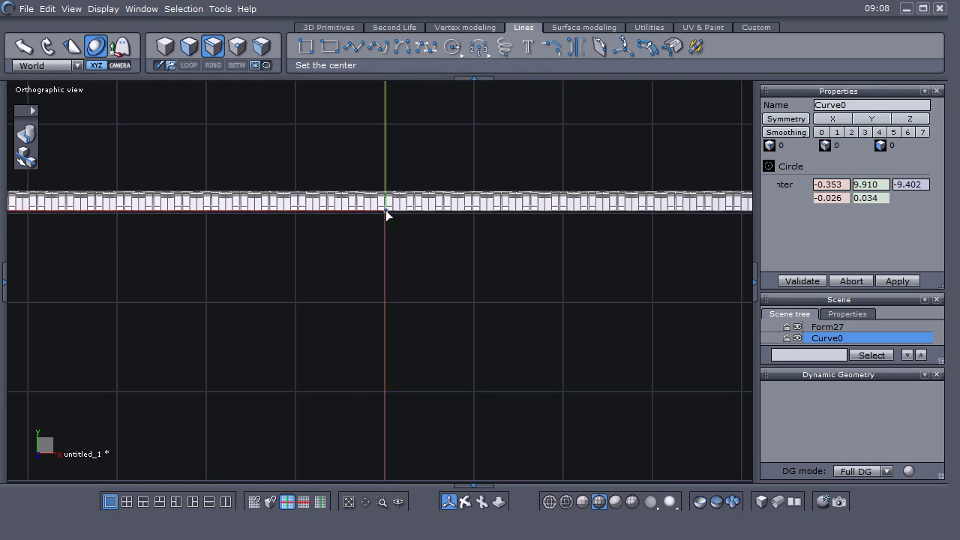
Step: Give the circle a radius of about 26.2 so it spans the surface's full length, and validate it with 162 points
{"action": "scroll", "coordinate": [651, 303], "scroll_direction": "down", "scroll_amount": 2}
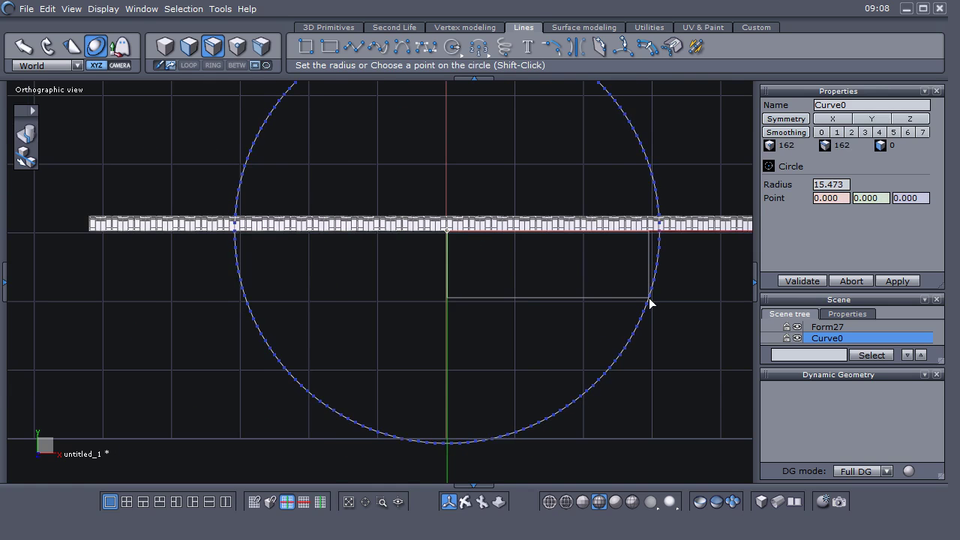
{"action": "middle_click_drag", "start_coordinate": [625, 303], "coordinate": [537, 304]}
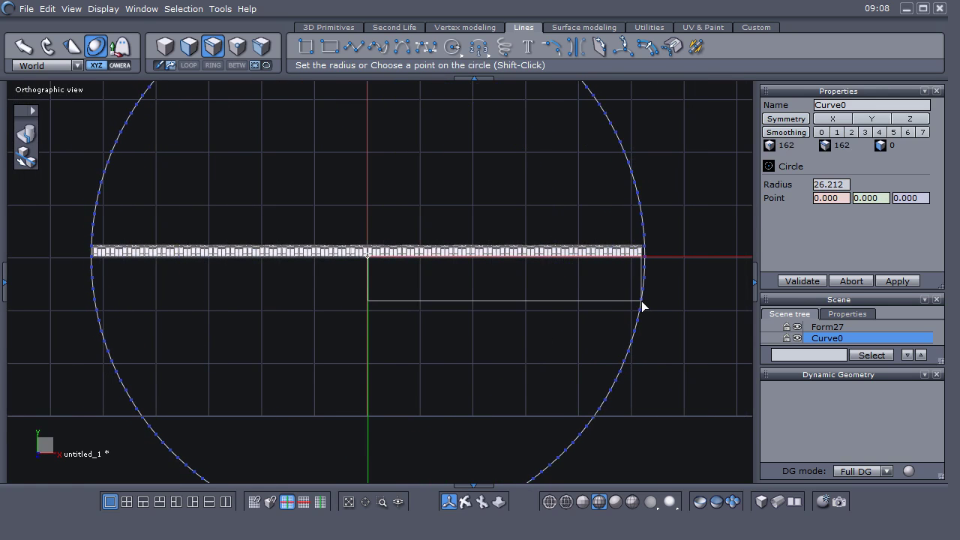
{"action": "left_click", "coordinate": [642, 306]}
{"action": "scroll", "coordinate": [429, 334], "scroll_direction": "down", "scroll_amount": 3}
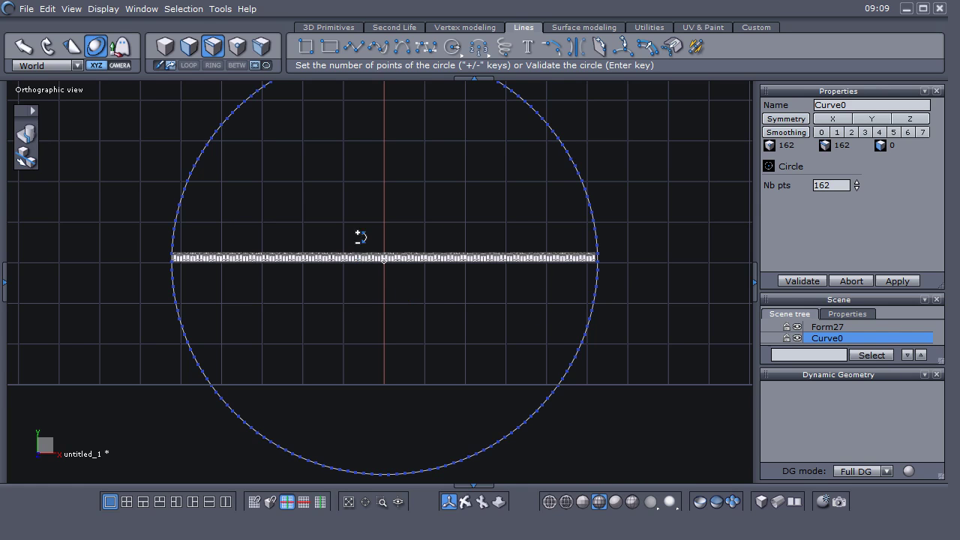
{"action": "middle_click_drag", "start_coordinate": [373, 220], "coordinate": [374, 232]}
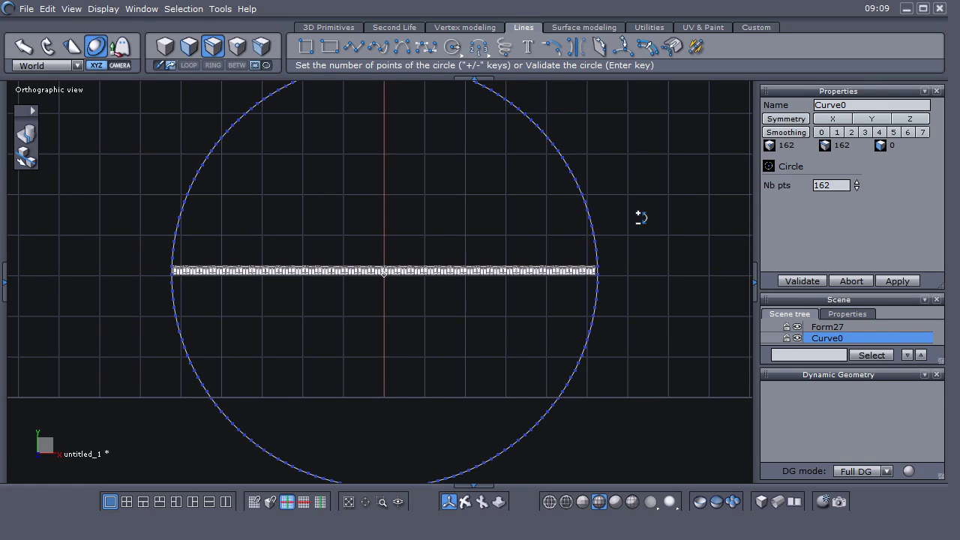
{"action": "left_click", "coordinate": [802, 280]}
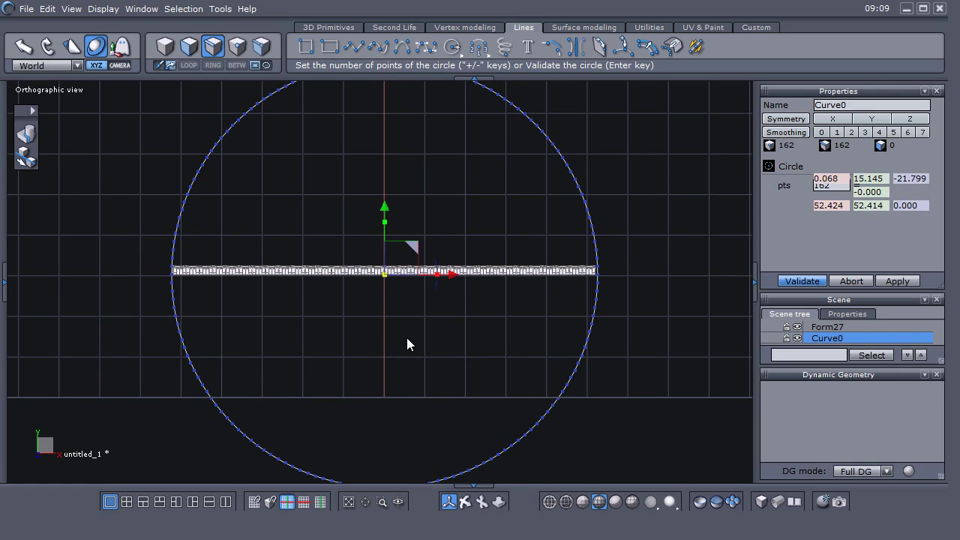
Step: Delete the circle's points below the surface to leave an upper semicircular curve, and return to object selection
{"action": "middle_click_drag", "start_coordinate": [408, 338], "coordinate": [420, 293]}
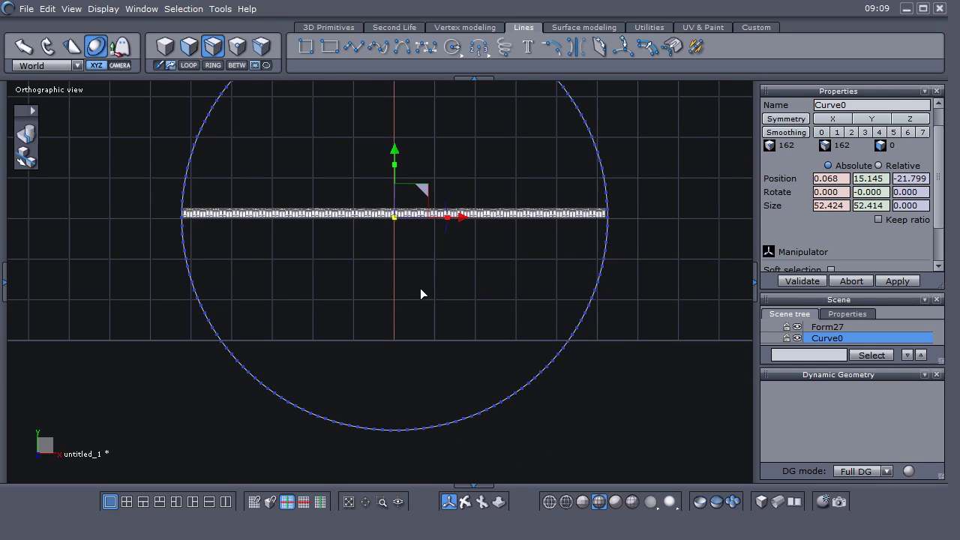
{"action": "right_click", "coordinate": [413, 292]}
{"action": "left_click", "coordinate": [530, 277]}
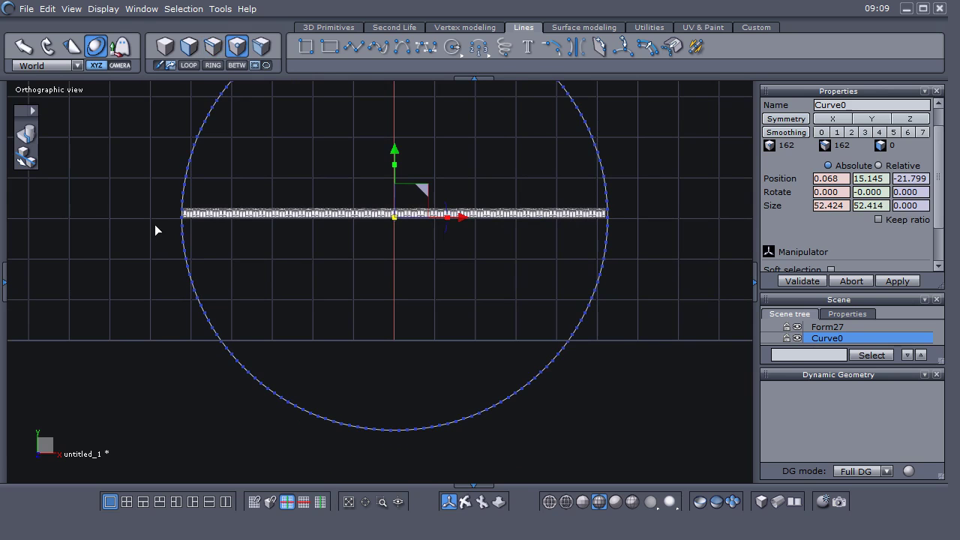
{"action": "left_click_drag", "start_coordinate": [155, 222], "coordinate": [689, 487]}
{"action": "scroll", "coordinate": [366, 274], "scroll_direction": "up", "scroll_amount": 3}
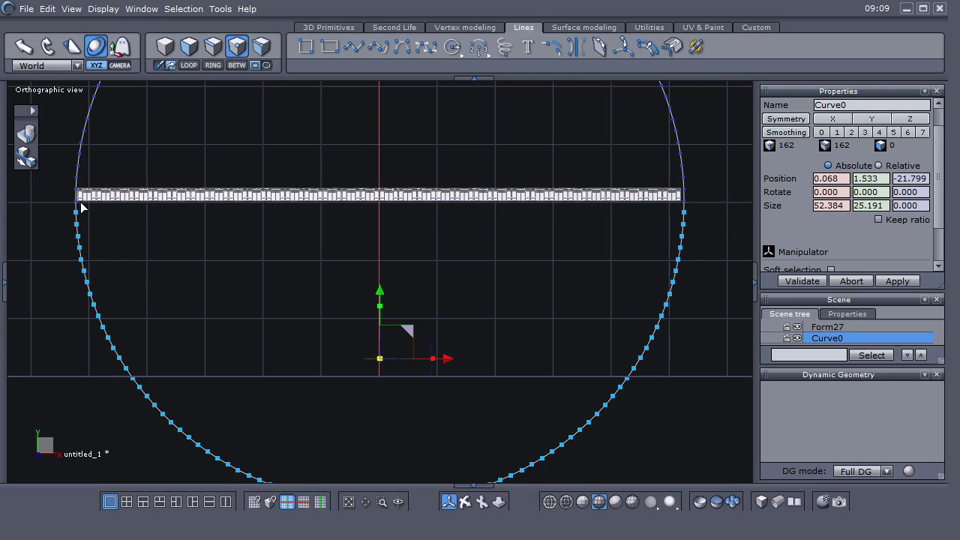
{"action": "middle_click_drag", "start_coordinate": [300, 255], "coordinate": [356, 297]}
{"action": "key", "text": "Delete"}
{"action": "scroll", "coordinate": [303, 247], "scroll_direction": "down", "scroll_amount": 3}
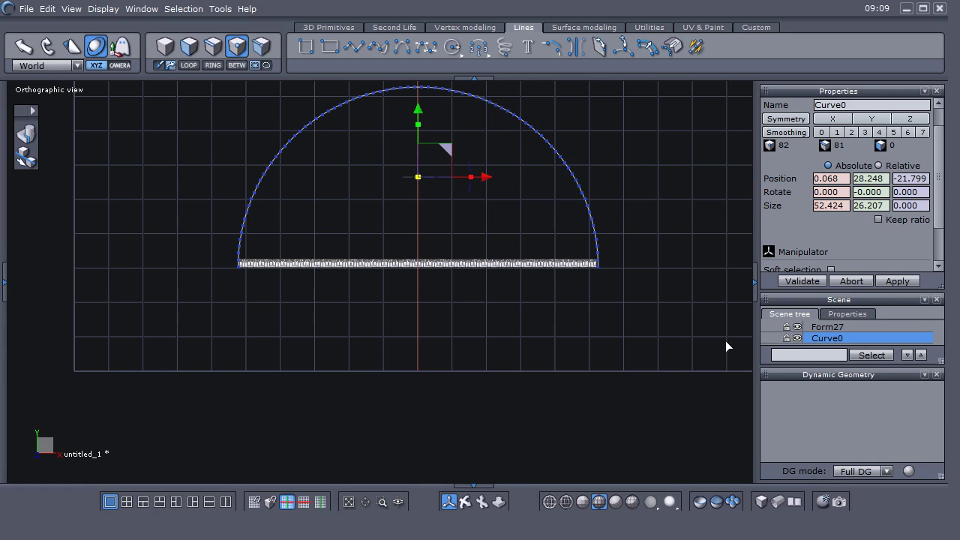
{"action": "left_click", "coordinate": [165, 45]}
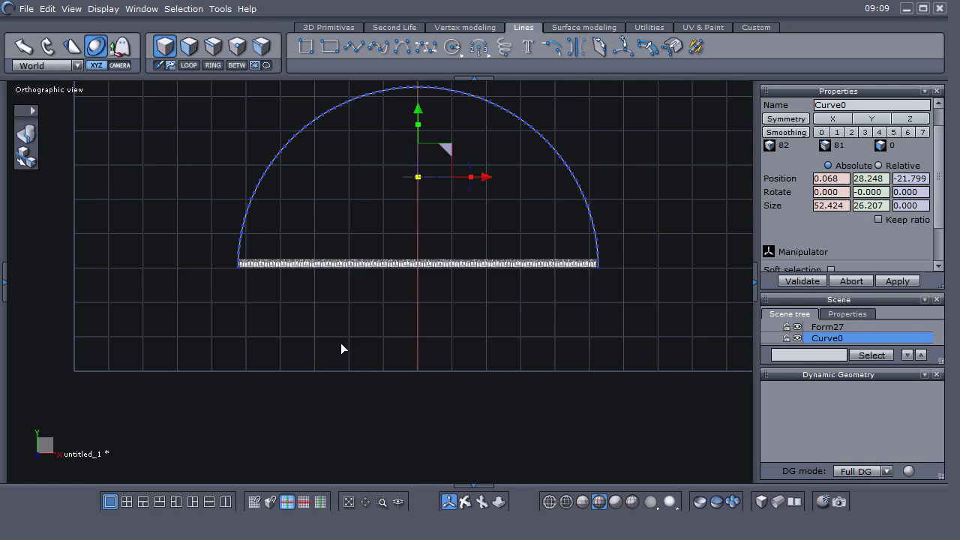
Step: Bend the flat panelled surface along the semicircular guide curve and collapse its dynamic geometry
{"action": "middle_click_drag", "start_coordinate": [342, 348], "coordinate": [346, 369]}
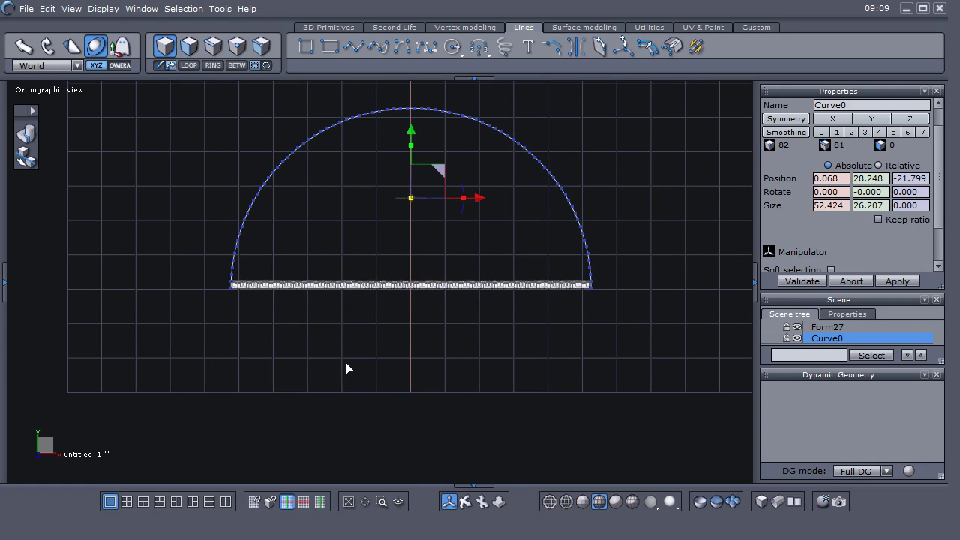
{"action": "left_click", "coordinate": [834, 326]}
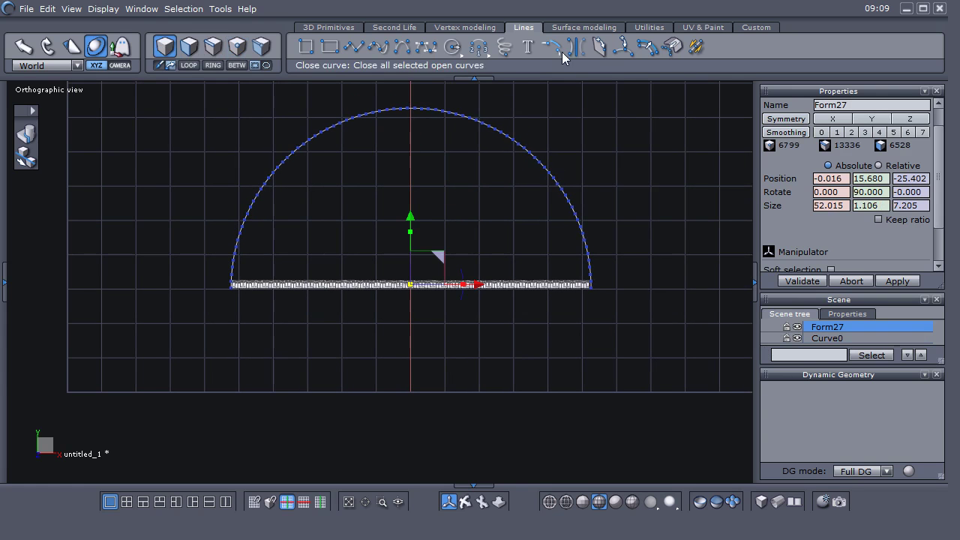
{"action": "left_click", "coordinate": [646, 30]}
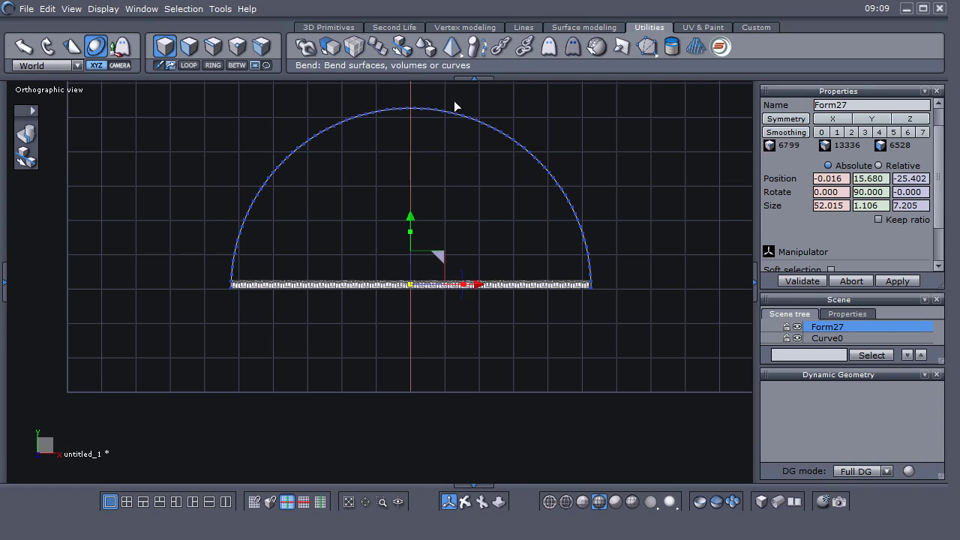
{"action": "left_click", "coordinate": [475, 46]}
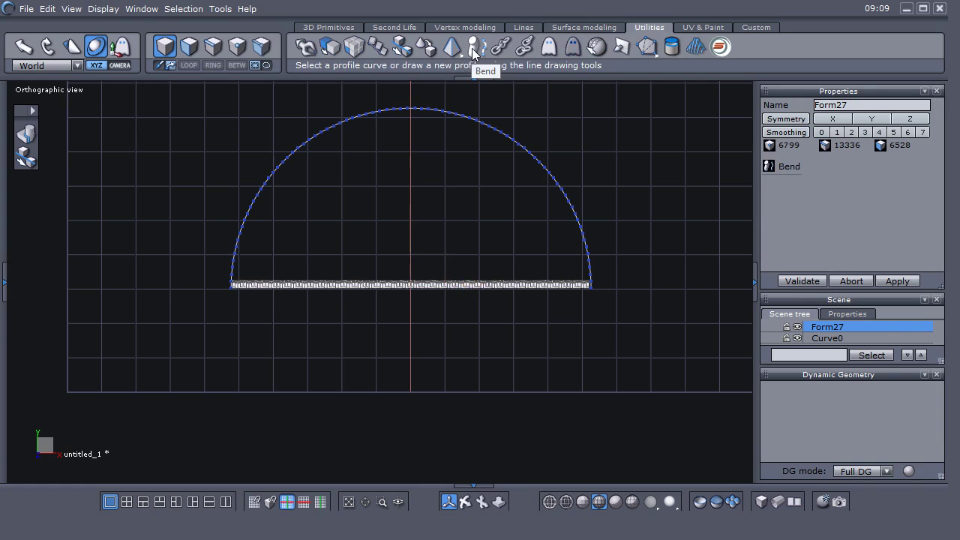
{"action": "left_click", "coordinate": [442, 112]}
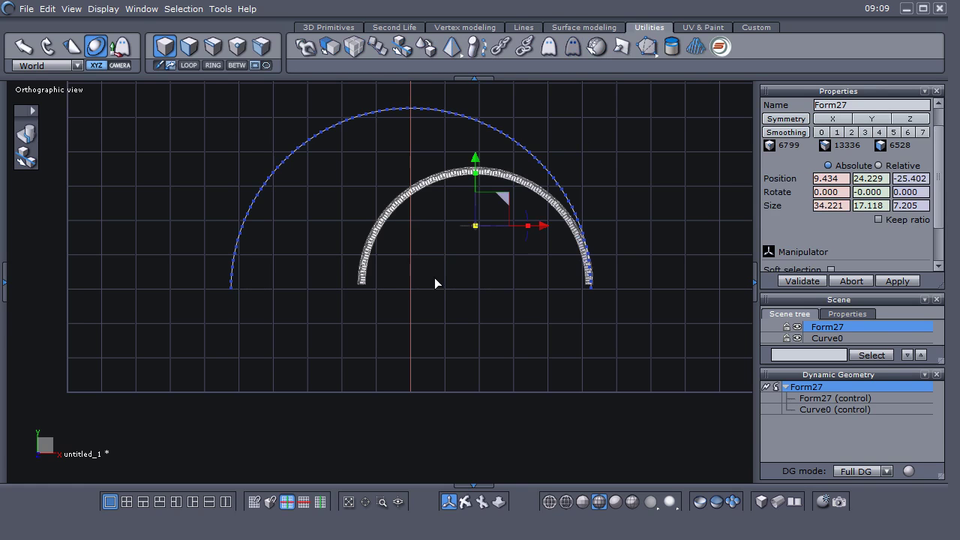
{"action": "left_click", "coordinate": [766, 387]}
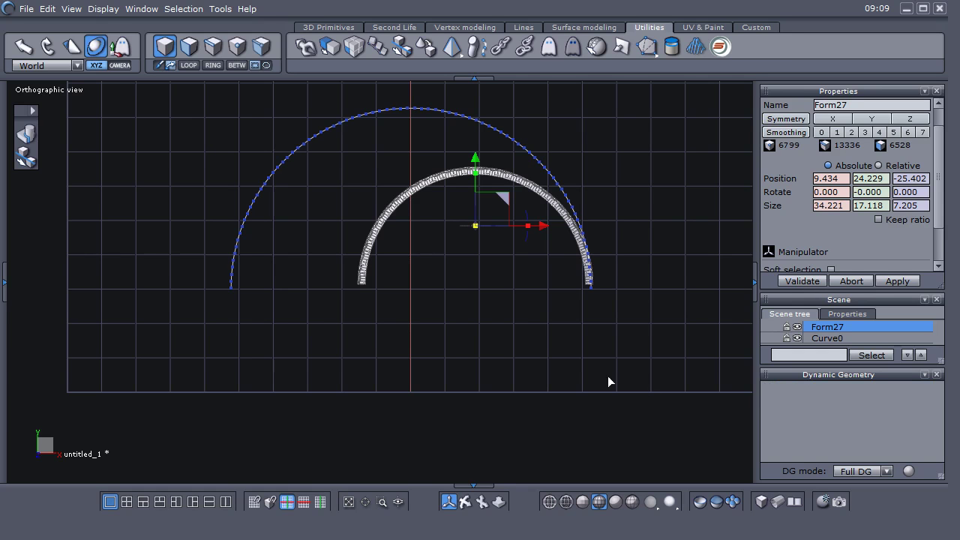
Step: Hide the guide curve and examine the bent half ring from the front, the outside and underneath
{"action": "middle_click_drag", "start_coordinate": [480, 382], "coordinate": [417, 389]}
{"action": "right_click_drag", "start_coordinate": [417, 388], "coordinate": [367, 396]}
{"action": "scroll", "coordinate": [523, 294], "scroll_direction": "up", "scroll_amount": 3}
{"action": "middle_click_drag", "start_coordinate": [530, 295], "coordinate": [515, 325]}
{"action": "left_click", "coordinate": [797, 338]}
{"action": "mouse_move", "coordinate": [587, 372]}
{"action": "right_mouse_down"}
{"action": "mouse_move", "coordinate": [480, 375]}
{"action": "mouse_move", "coordinate": [574, 369]}
{"action": "right_mouse_up"}
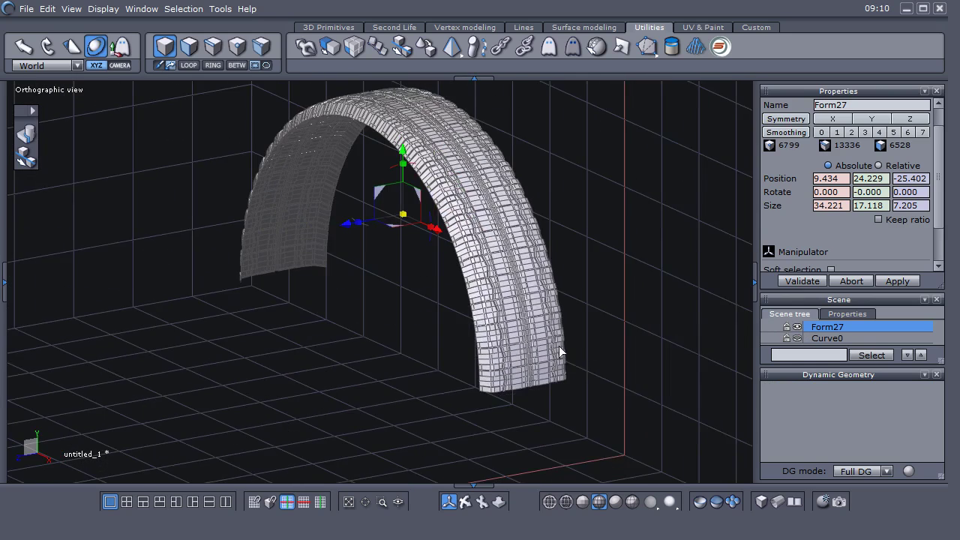
{"action": "scroll", "coordinate": [575, 368], "scroll_direction": "up", "scroll_amount": 3}
{"action": "right_click_drag", "start_coordinate": [550, 320], "coordinate": [590, 335]}
{"action": "scroll", "coordinate": [590, 335], "scroll_direction": "down", "scroll_amount": 3}
{"action": "right_click_drag", "start_coordinate": [643, 354], "coordinate": [561, 274]}
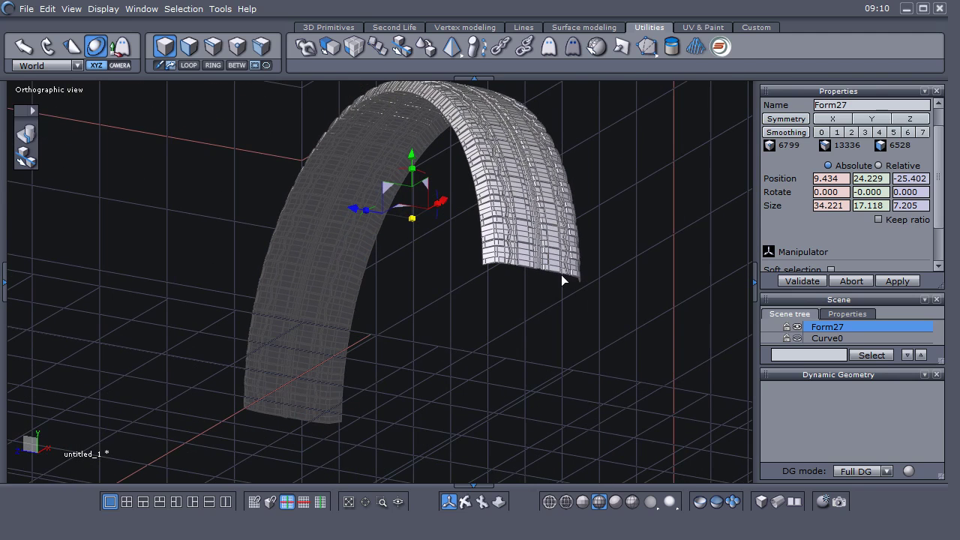
Step: Mirror a copy of the half ring across the lower face of its bounding box with Symmetry
{"action": "left_click", "coordinate": [471, 28]}
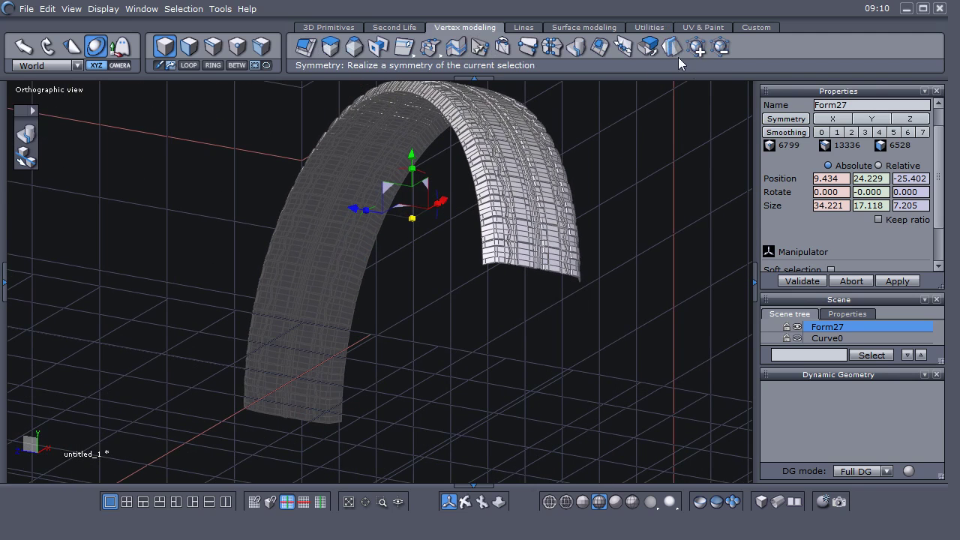
{"action": "left_click", "coordinate": [684, 59]}
{"action": "right_click_drag", "start_coordinate": [686, 249], "coordinate": [533, 256]}
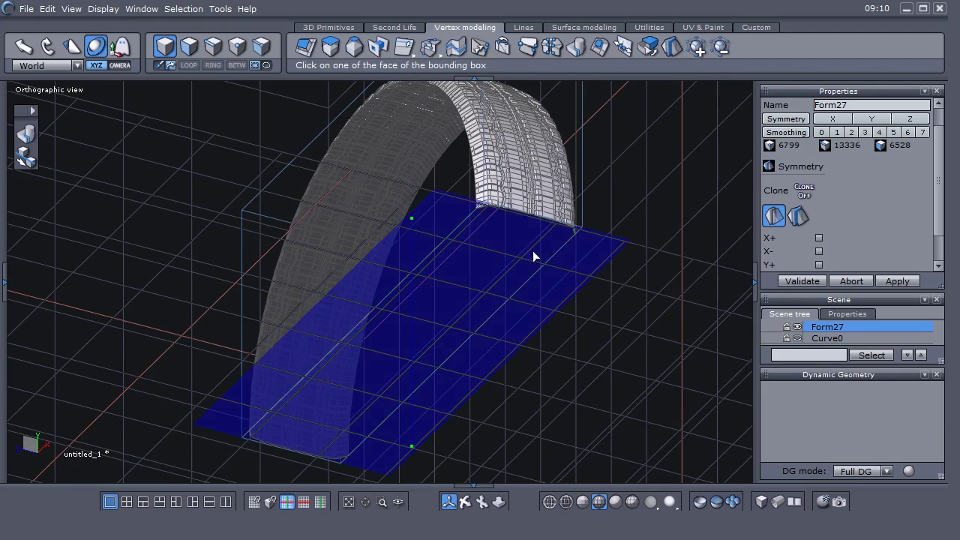
{"action": "left_click", "coordinate": [522, 257]}
Step: Examine the seam where the original half ring meets its mirrored copy
{"action": "right_click_drag", "start_coordinate": [587, 300], "coordinate": [439, 364]}
{"action": "scroll", "coordinate": [502, 366], "scroll_direction": "up", "scroll_amount": 5}
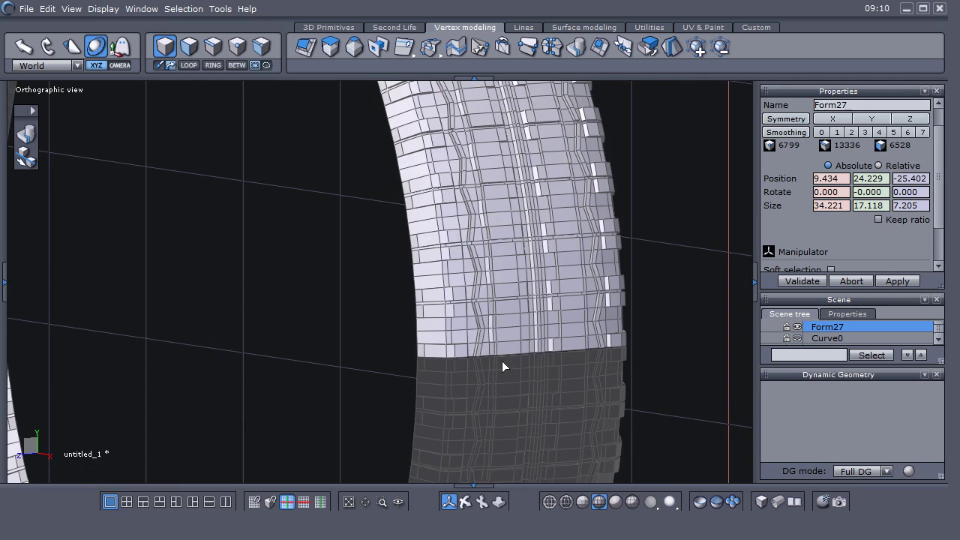
{"action": "scroll", "coordinate": [502, 360], "scroll_direction": "up", "scroll_amount": 2}
{"action": "right_click_drag", "start_coordinate": [501, 361], "coordinate": [488, 357]}
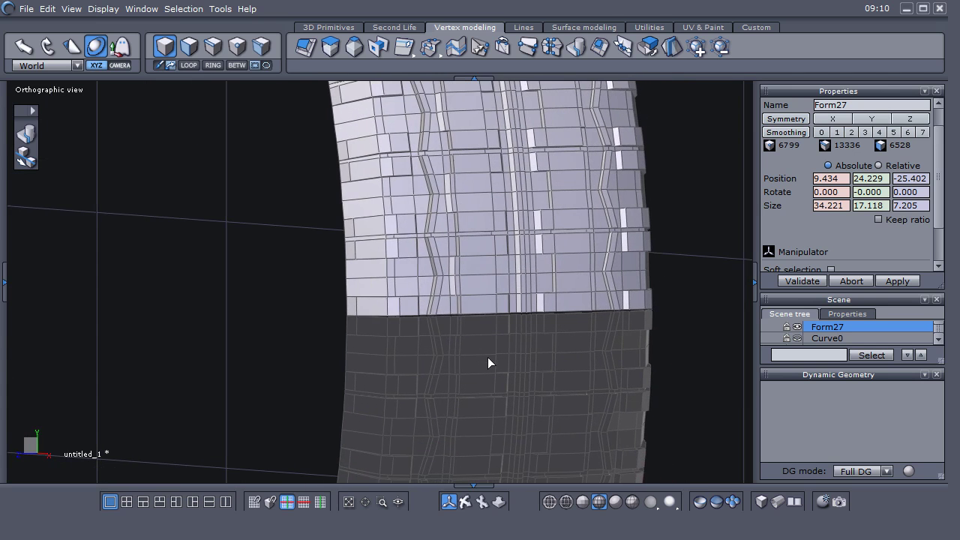
{"action": "scroll", "coordinate": [488, 336], "scroll_direction": "up", "scroll_amount": 3}
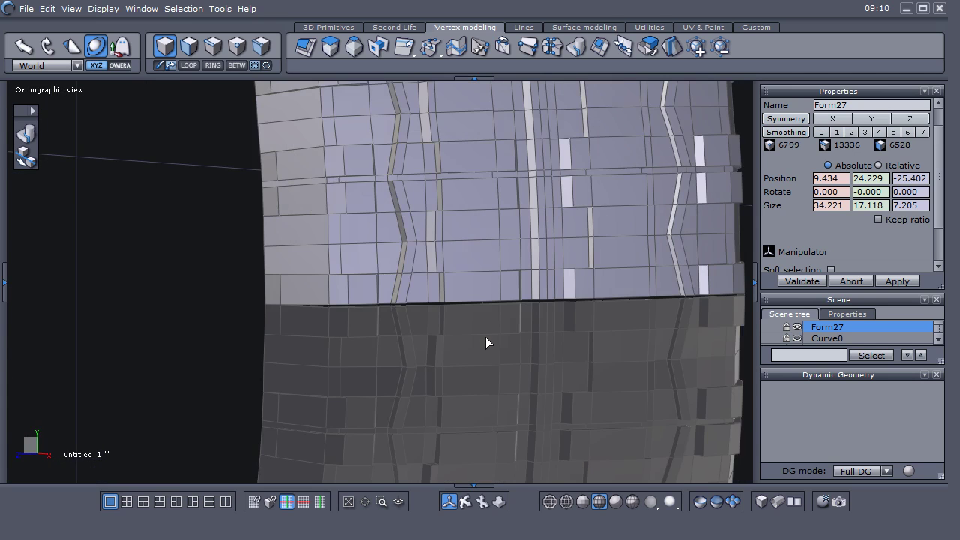
{"action": "scroll", "coordinate": [486, 336], "scroll_direction": "down", "scroll_amount": 2}
{"action": "right_click_drag", "start_coordinate": [497, 342], "coordinate": [537, 351]}
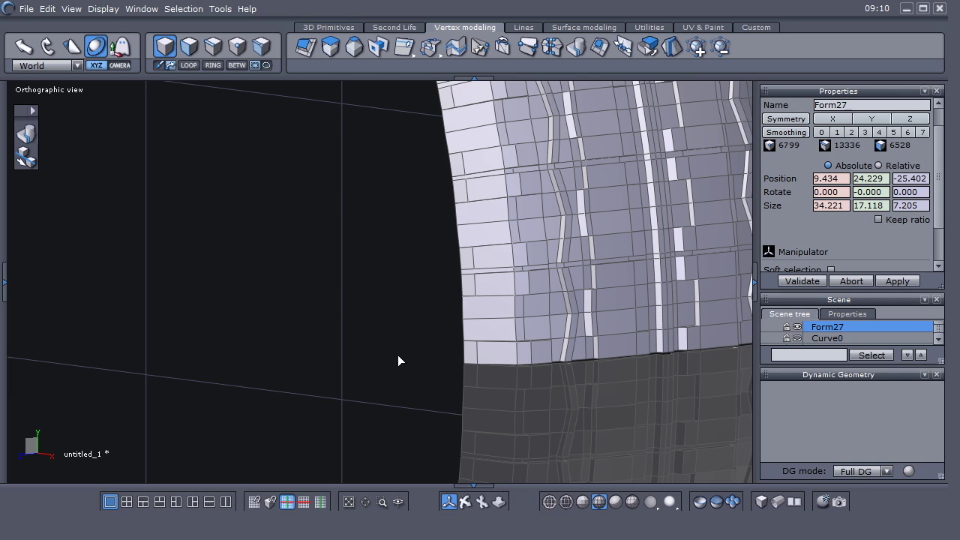
{"action": "scroll", "coordinate": [348, 366], "scroll_direction": "down", "scroll_amount": 3}
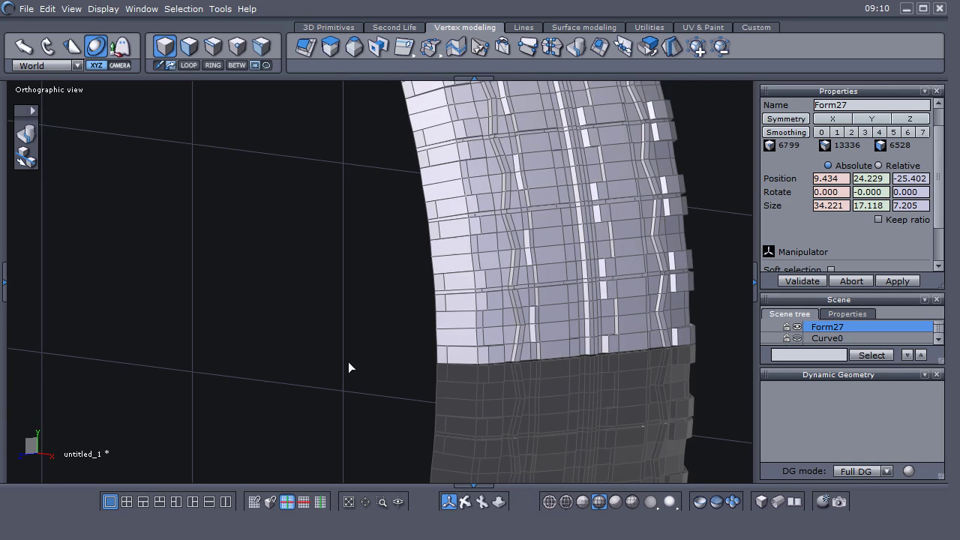
{"action": "middle_click_drag", "start_coordinate": [349, 367], "coordinate": [354, 343]}
{"action": "scroll", "coordinate": [352, 341], "scroll_direction": "down", "scroll_amount": 2}
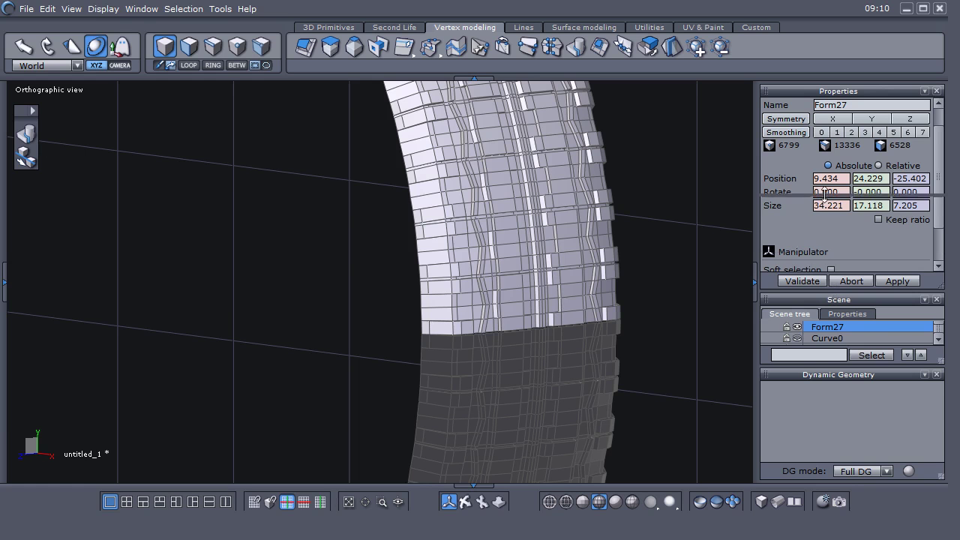
Step: Enlarge the scene list, select both half rings and combine them into a single object
{"action": "left_click_drag", "start_coordinate": [837, 290], "coordinate": [837, 193]}
{"action": "left_click", "coordinate": [827, 254], "text": "ctrl"}
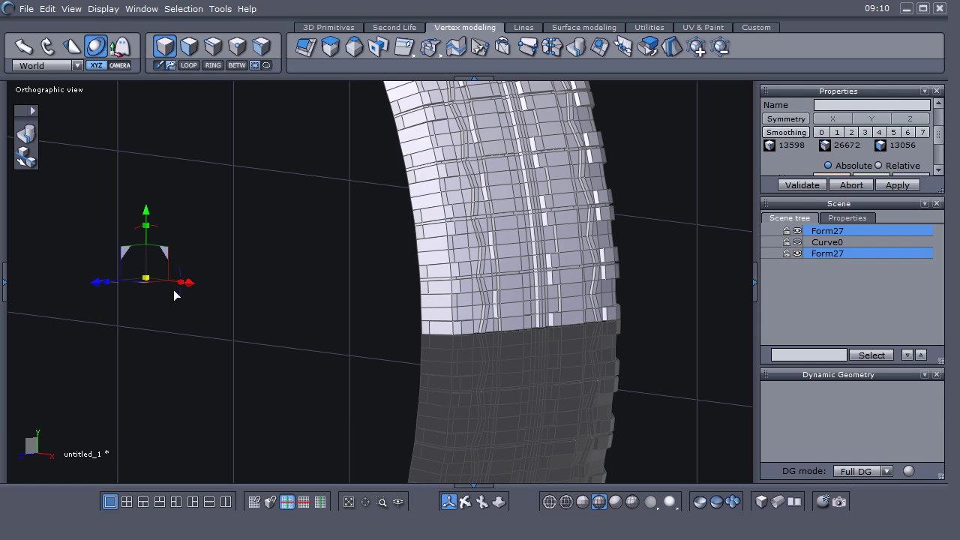
{"action": "left_click", "coordinate": [29, 133]}
Step: In edge selection, select an edge on each side of the first seam's gap from inside the ring and extend them to edge loops
{"action": "scroll", "coordinate": [271, 264], "scroll_direction": "down", "scroll_amount": 2}
{"action": "middle_click_drag", "start_coordinate": [271, 269], "coordinate": [156, 293]}
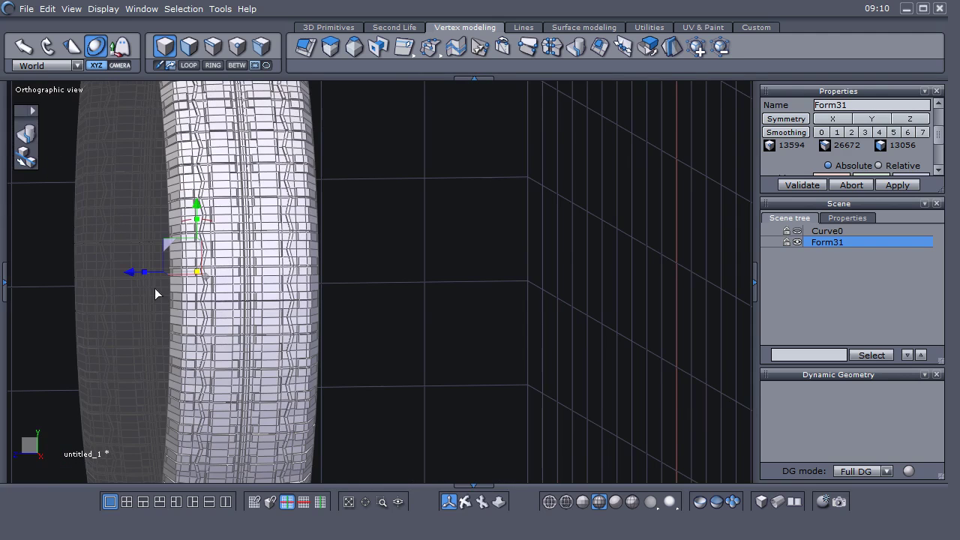
{"action": "scroll", "coordinate": [159, 291], "scroll_direction": "up", "scroll_amount": 3}
{"action": "right_click", "coordinate": [165, 298]}
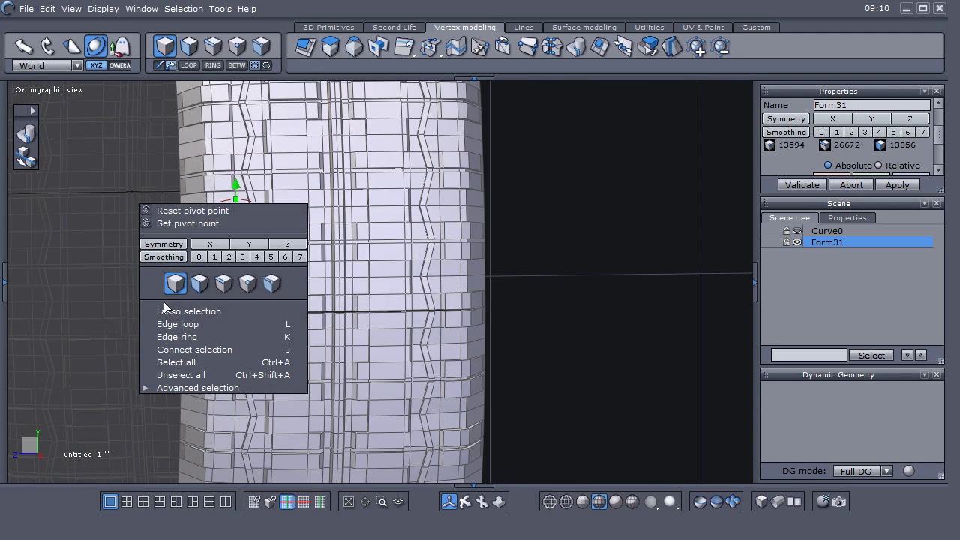
{"action": "left_click", "coordinate": [224, 288]}
{"action": "middle_click_drag", "start_coordinate": [234, 299], "coordinate": [231, 279]}
{"action": "scroll", "coordinate": [263, 231], "scroll_direction": "up", "scroll_amount": 3}
{"action": "middle_click_drag", "start_coordinate": [250, 221], "coordinate": [505, 274]}
{"action": "left_click", "coordinate": [594, 285]}
{"action": "middle_click_drag", "start_coordinate": [467, 305], "coordinate": [430, 238]}
{"action": "scroll", "coordinate": [408, 250], "scroll_direction": "up", "scroll_amount": 3}
{"action": "scroll", "coordinate": [403, 255], "scroll_direction": "up", "scroll_amount": 2}
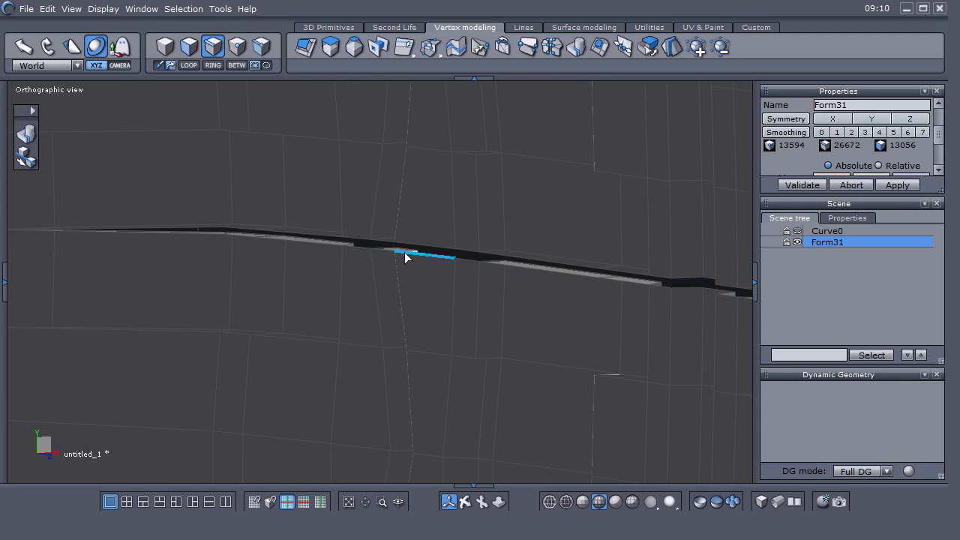
{"action": "left_click", "coordinate": [357, 249]}
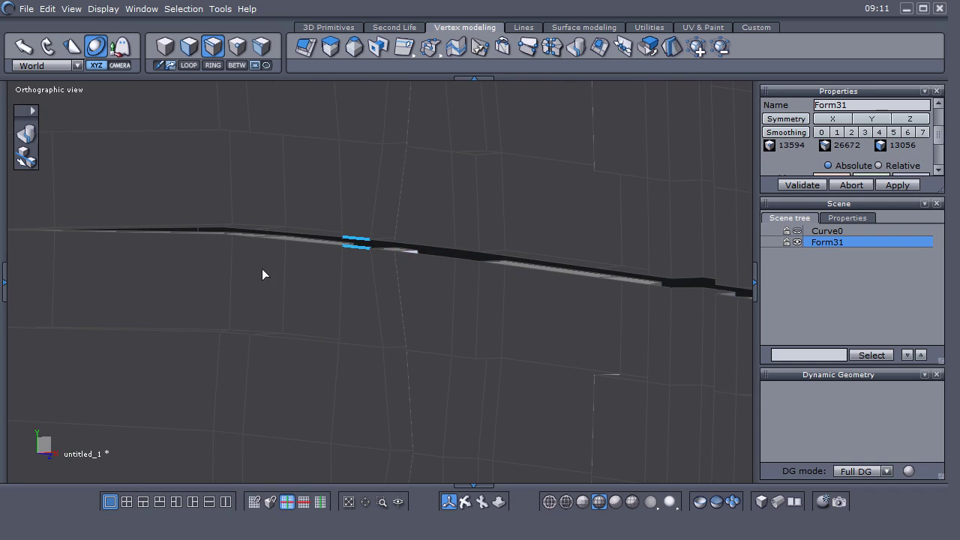
{"action": "left_click", "coordinate": [187, 66]}
{"action": "scroll", "coordinate": [164, 234], "scroll_direction": "down", "scroll_amount": 2}
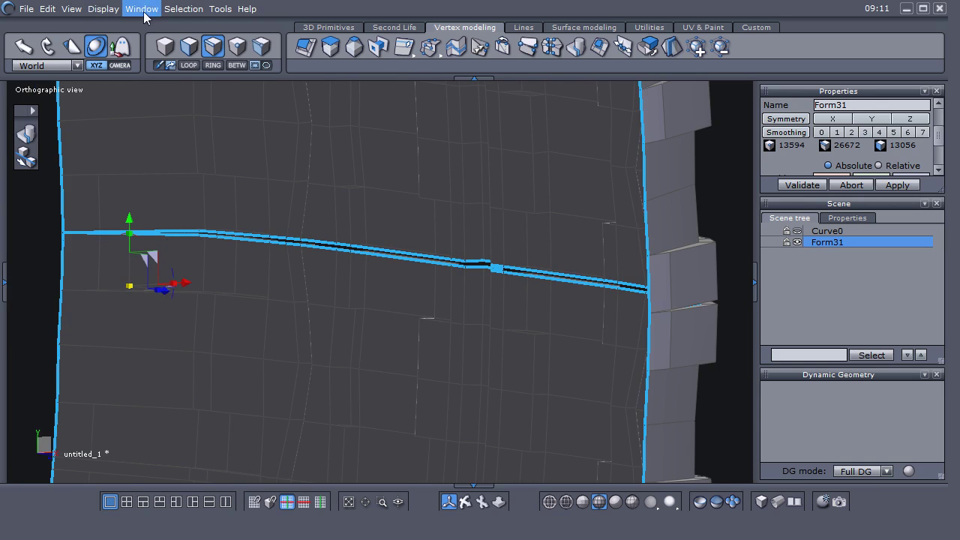
Step: Convert the first seam's edge loops to points and average weld them with a distance of 0.062
{"action": "left_click", "coordinate": [182, 9]}
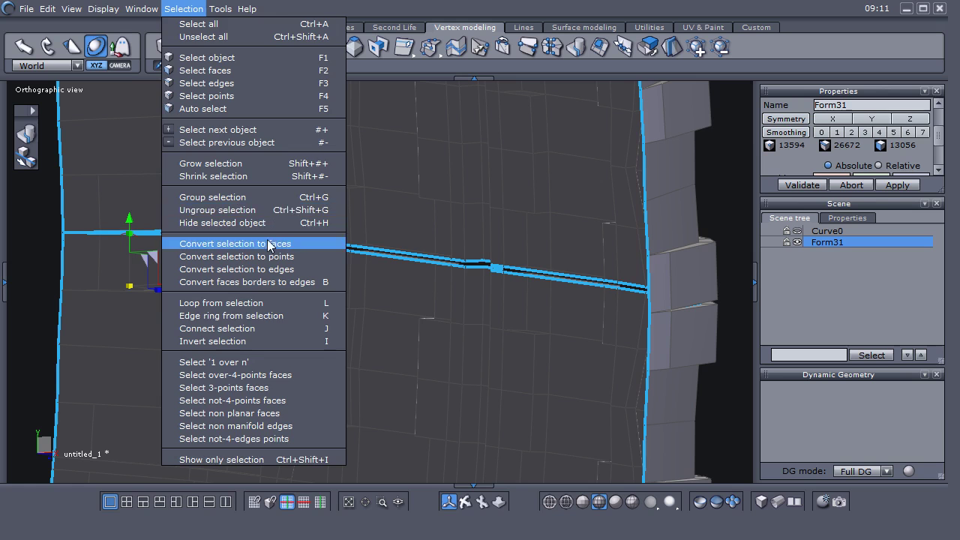
{"action": "left_click", "coordinate": [247, 256]}
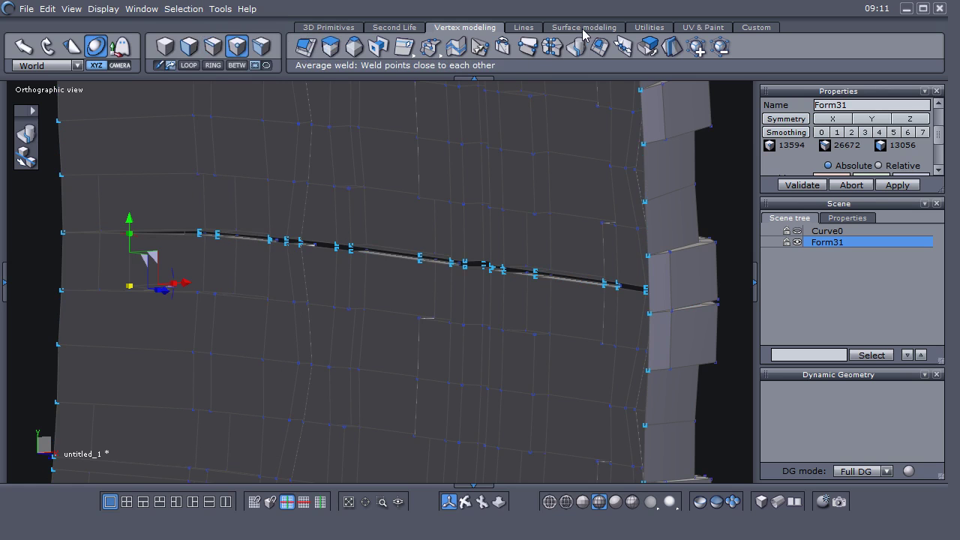
{"action": "left_click", "coordinate": [554, 48]}
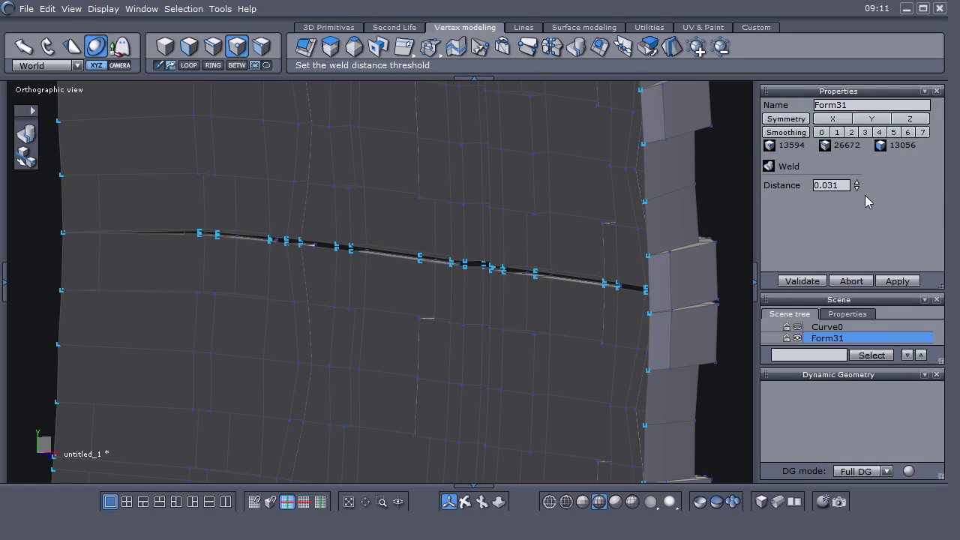
{"action": "left_click", "coordinate": [856, 183]}
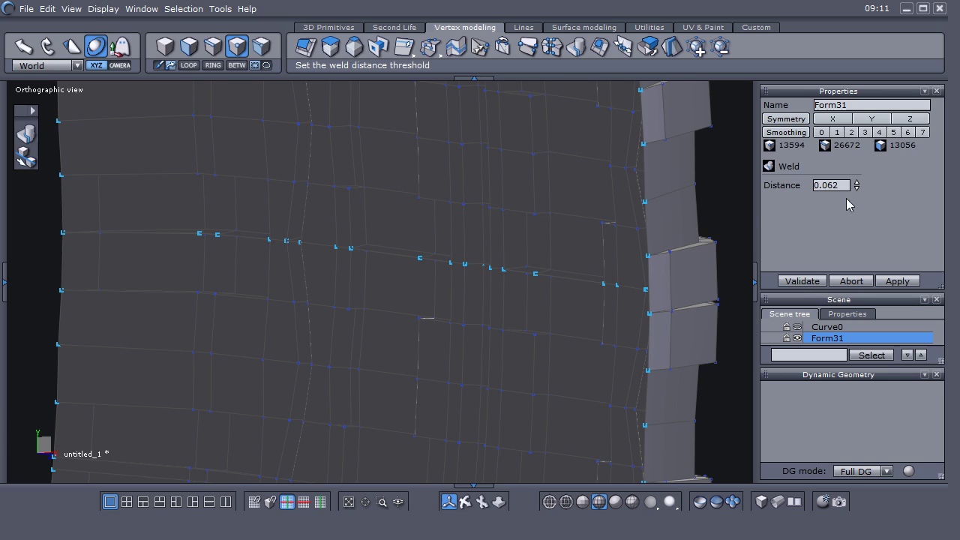
{"action": "left_click", "coordinate": [801, 281]}
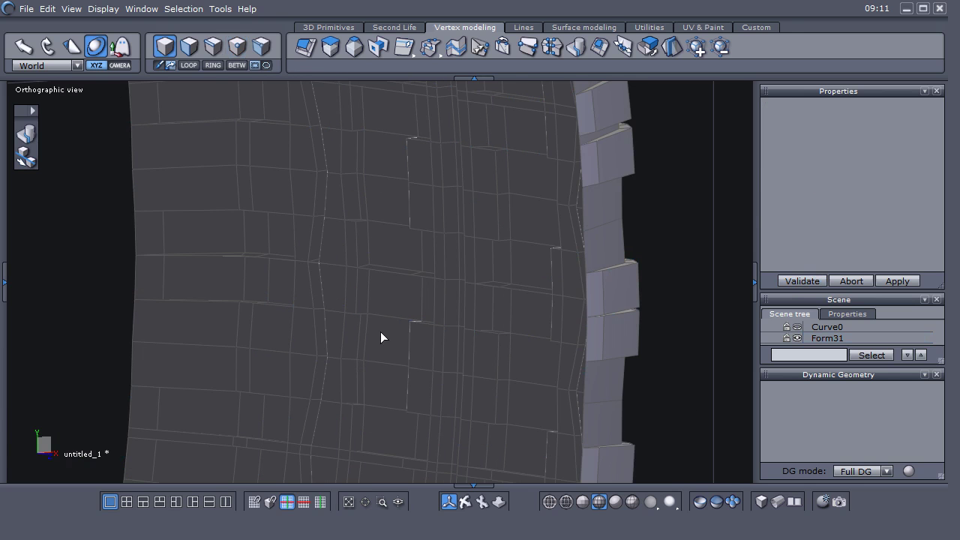
Step: Check the welded seam up close from inside the ring by selecting faces around it
{"action": "middle_click_drag", "start_coordinate": [377, 328], "coordinate": [312, 311]}
{"action": "scroll", "coordinate": [311, 317], "scroll_direction": "up", "scroll_amount": 3}
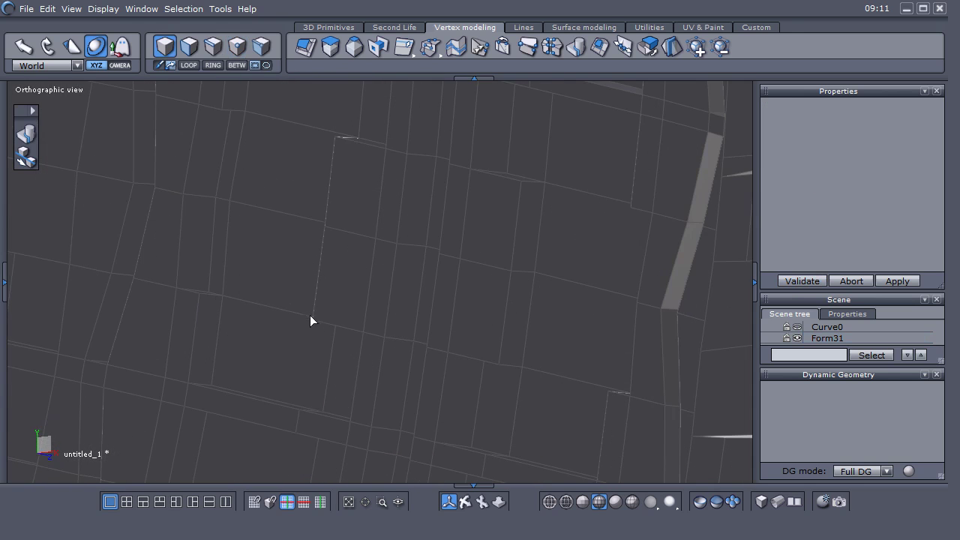
{"action": "left_click", "coordinate": [360, 358]}
{"action": "right_click", "coordinate": [195, 369]}
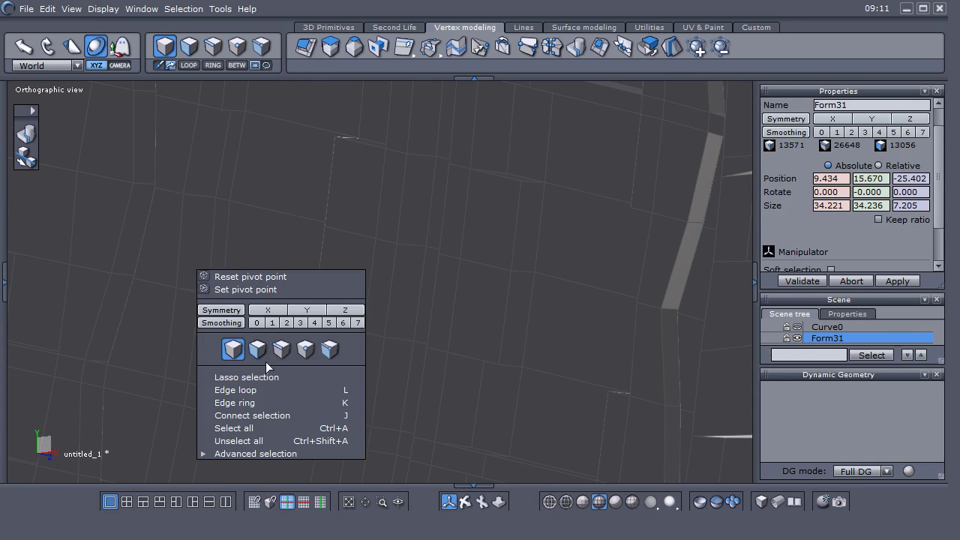
{"action": "left_click", "coordinate": [258, 349]}
{"action": "left_click", "coordinate": [239, 393]}
{"action": "middle_click_drag", "start_coordinate": [267, 369], "coordinate": [81, 354]}
{"action": "left_click", "coordinate": [621, 336]}
Step: Select an edge on each side of the open seam on the ring's opposite side and extend them to edge loops
{"action": "scroll", "coordinate": [138, 329], "scroll_direction": "down", "scroll_amount": 3}
{"action": "middle_click_drag", "start_coordinate": [138, 328], "coordinate": [339, 245]}
{"action": "scroll", "coordinate": [315, 262], "scroll_direction": "down", "scroll_amount": 3}
{"action": "middle_click_drag", "start_coordinate": [268, 329], "coordinate": [44, 274]}
{"action": "middle_click_drag", "start_coordinate": [127, 259], "coordinate": [669, 272]}
{"action": "right_click_drag", "start_coordinate": [138, 304], "coordinate": [302, 279]}
{"action": "scroll", "coordinate": [297, 278], "scroll_direction": "up", "scroll_amount": 5}
{"action": "right_click", "coordinate": [243, 268]}
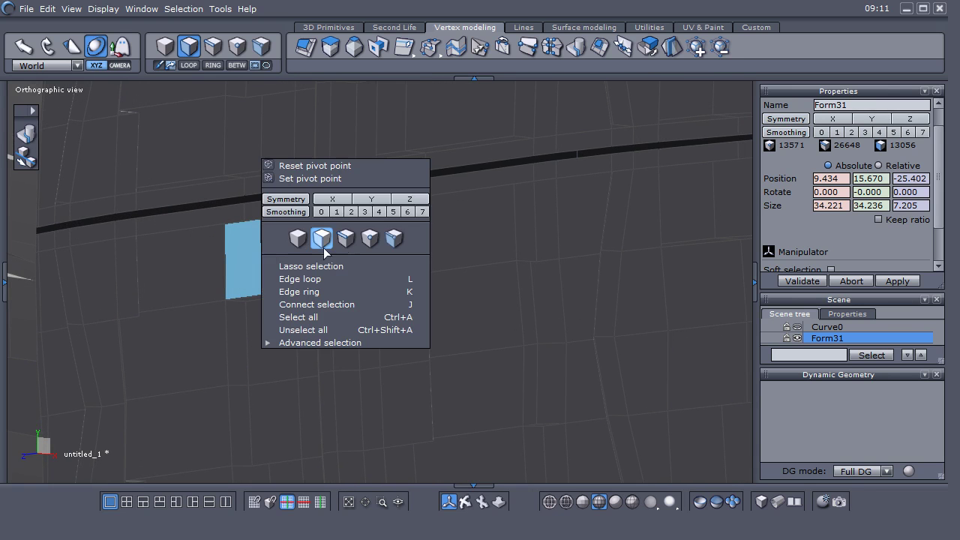
{"action": "left_click", "coordinate": [344, 238]}
{"action": "left_click", "coordinate": [273, 195]}
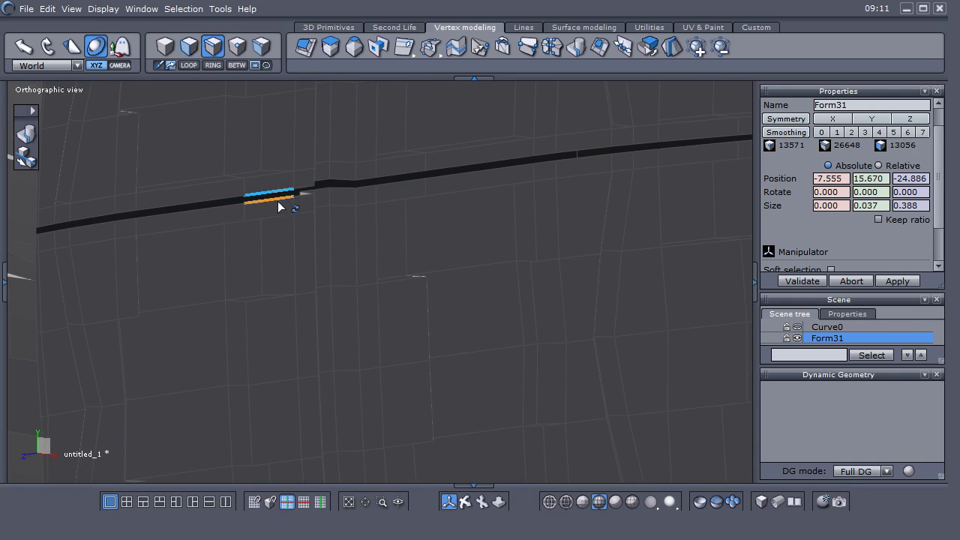
{"action": "left_click", "coordinate": [189, 65]}
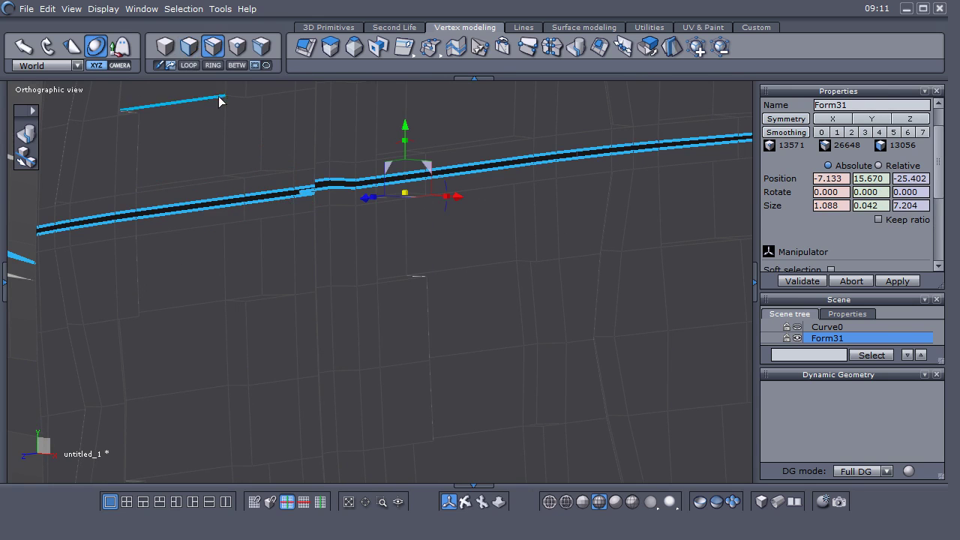
Step: Convert the second seam's edge loops to points and average weld them with a distance of 0.062
{"action": "left_click", "coordinate": [183, 8]}
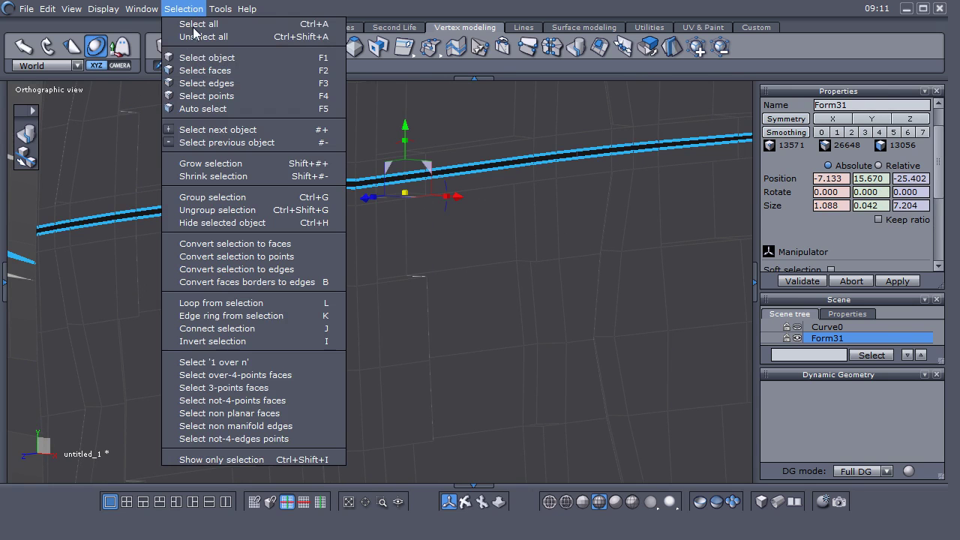
{"action": "left_click", "coordinate": [296, 267]}
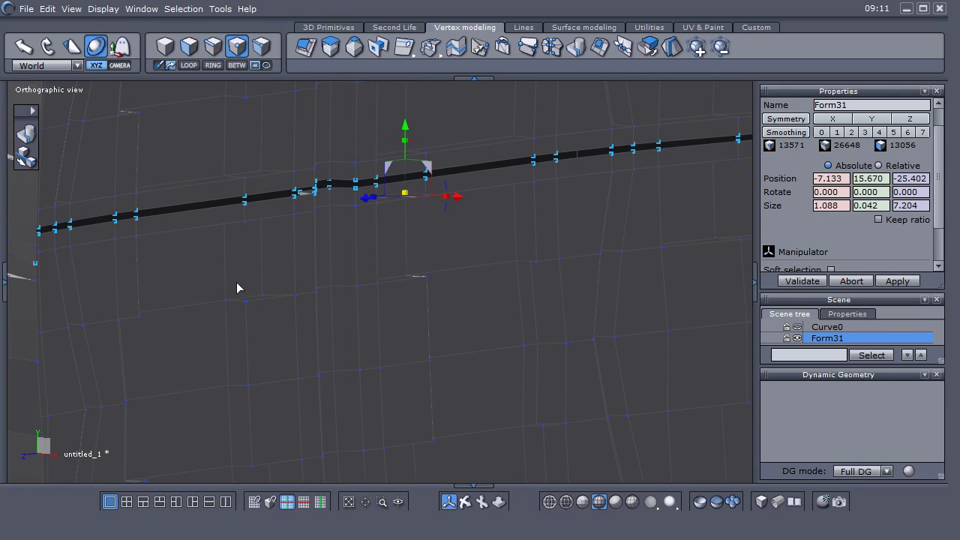
{"action": "left_click", "coordinate": [551, 46]}
{"action": "left_click", "coordinate": [857, 183]}
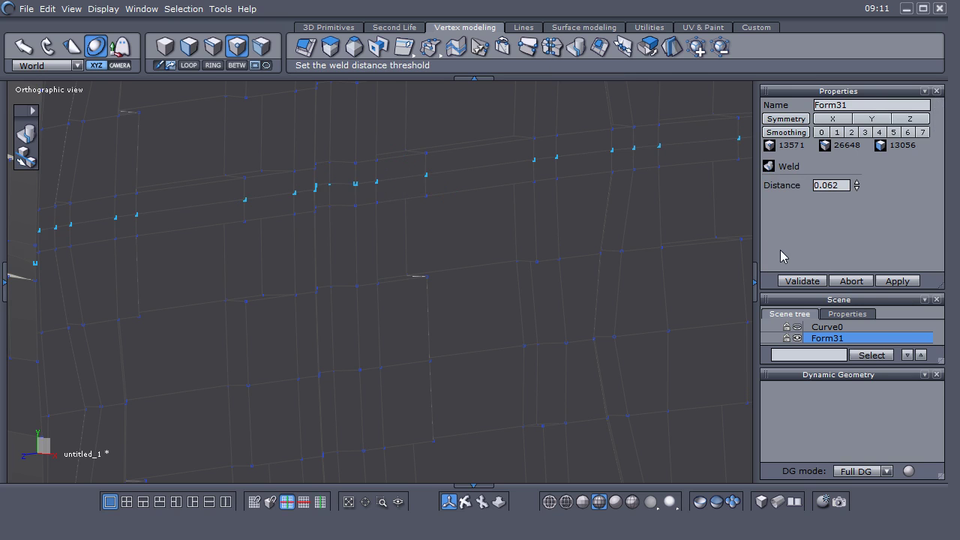
{"action": "left_click", "coordinate": [802, 280]}
Step: Return to object selection and show the whole ring in perspective view
{"action": "scroll", "coordinate": [274, 293], "scroll_direction": "down", "scroll_amount": 2}
{"action": "middle_click_drag", "start_coordinate": [298, 292], "coordinate": [377, 338]}
{"action": "scroll", "coordinate": [290, 321], "scroll_direction": "down", "scroll_amount": 4}
{"action": "right_click", "coordinate": [417, 333]}
{"action": "right_click", "coordinate": [383, 331]}
{"action": "left_click", "coordinate": [424, 316]}
{"action": "mouse_move", "coordinate": [381, 333]}
{"action": "middle_mouse_down"}
{"action": "mouse_move", "coordinate": [359, 309]}
{"action": "mouse_move", "coordinate": [347, 339]}
{"action": "mouse_move", "coordinate": [382, 350]}
{"action": "mouse_move", "coordinate": [536, 320]}
{"action": "mouse_move", "coordinate": [353, 345]}
{"action": "mouse_move", "coordinate": [371, 337]}
{"action": "middle_mouse_up"}
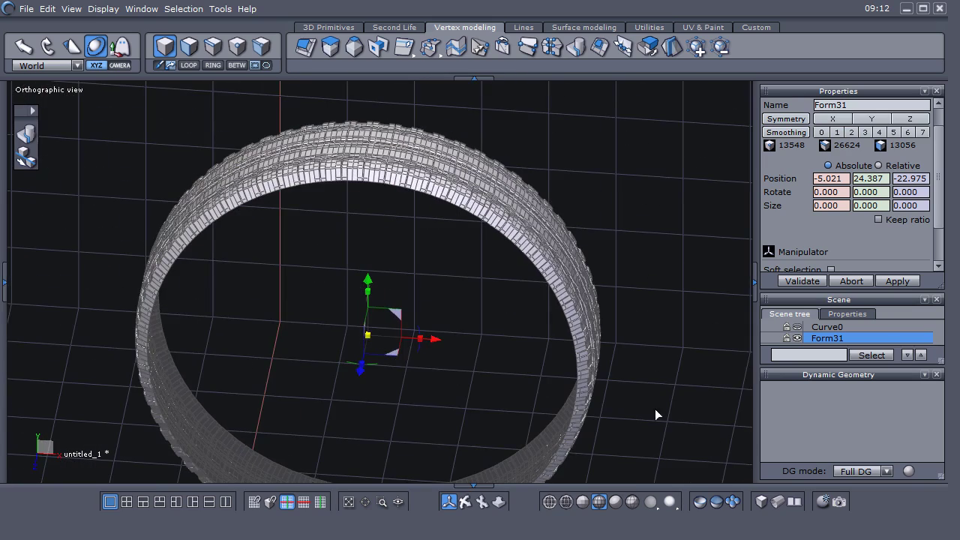
{"action": "left_click", "coordinate": [793, 500]}
{"action": "middle_click_drag", "start_coordinate": [488, 372], "coordinate": [407, 375]}
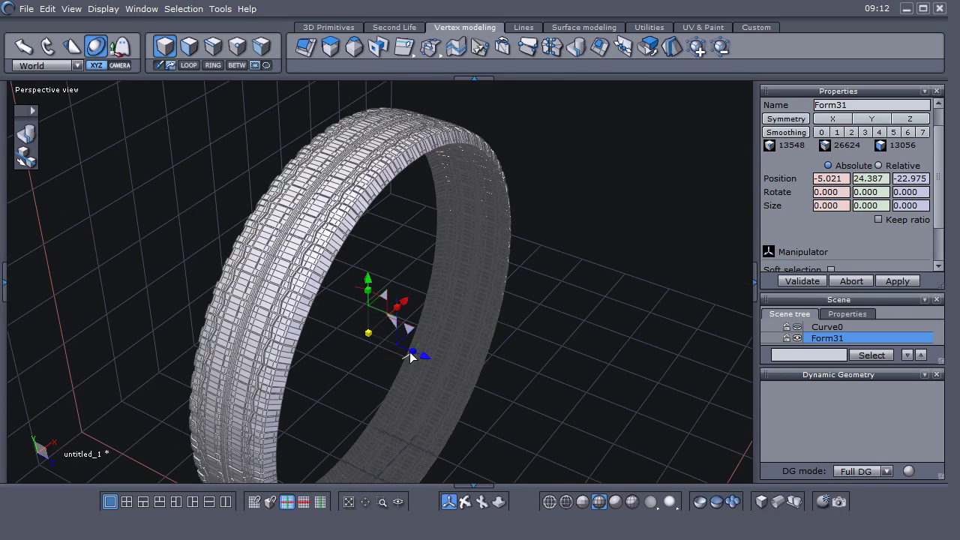
Step: Move the ring slightly along Z to position -22.477 and inspect its tread up close
{"action": "left_click_drag", "start_coordinate": [412, 356], "coordinate": [426, 360]}
{"action": "middle_click_drag", "start_coordinate": [432, 362], "coordinate": [262, 367]}
{"action": "scroll", "coordinate": [337, 321], "scroll_direction": "up", "scroll_amount": 4}
{"action": "middle_click_drag", "start_coordinate": [337, 321], "coordinate": [360, 319]}
{"action": "scroll", "coordinate": [335, 366], "scroll_direction": "down", "scroll_amount": 3}
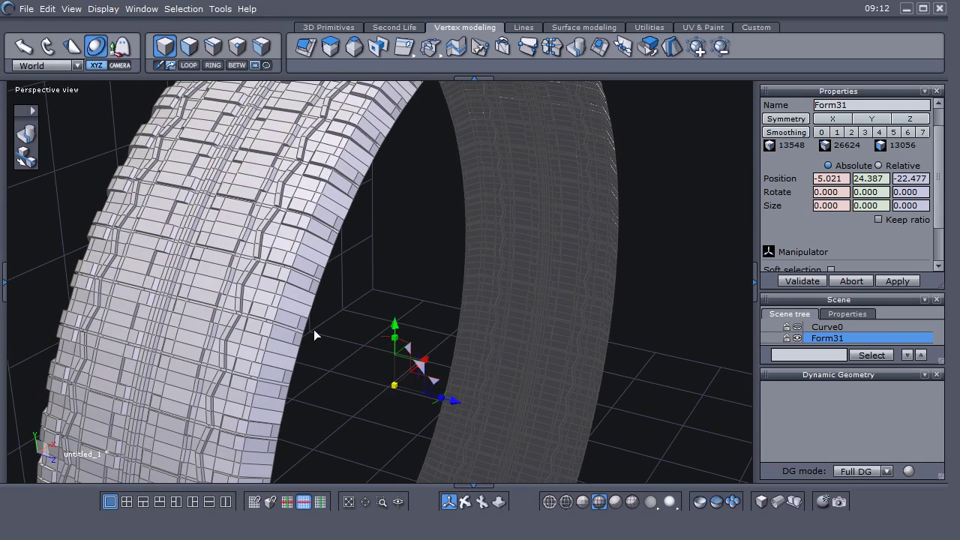
{"action": "middle_click_drag", "start_coordinate": [357, 342], "coordinate": [422, 311]}
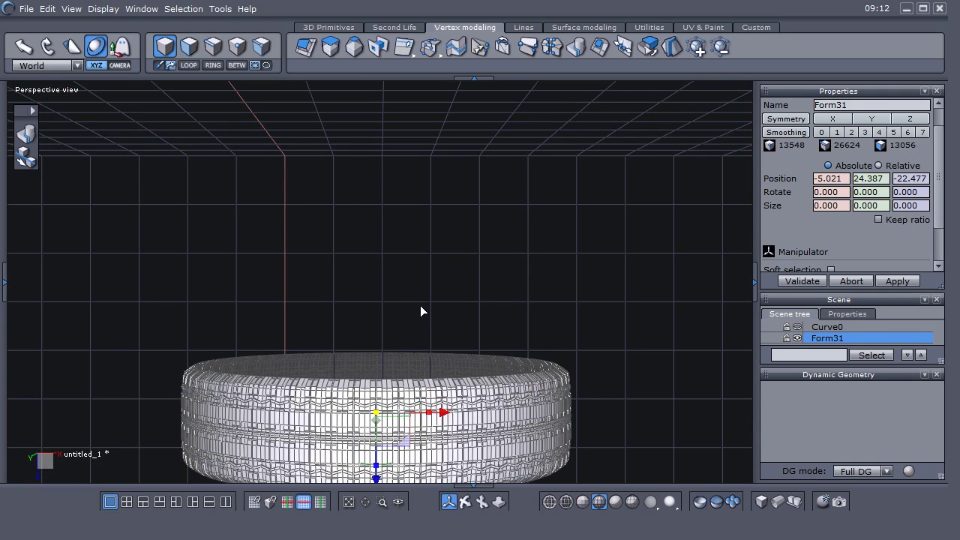
Step: Examine the ring's tread from above in orthographic view, in both wireframe and shaded display
{"action": "key", "text": "5"}
{"action": "middle_click_drag", "start_coordinate": [418, 332], "coordinate": [444, 233]}
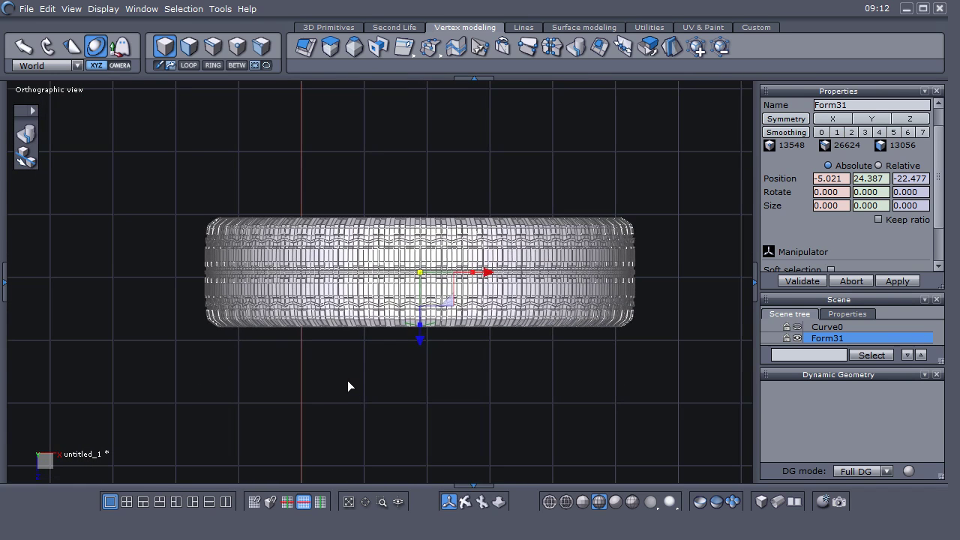
{"action": "scroll", "coordinate": [345, 375], "scroll_direction": "up", "scroll_amount": 3}
{"action": "middle_click_drag", "start_coordinate": [361, 372], "coordinate": [276, 387]}
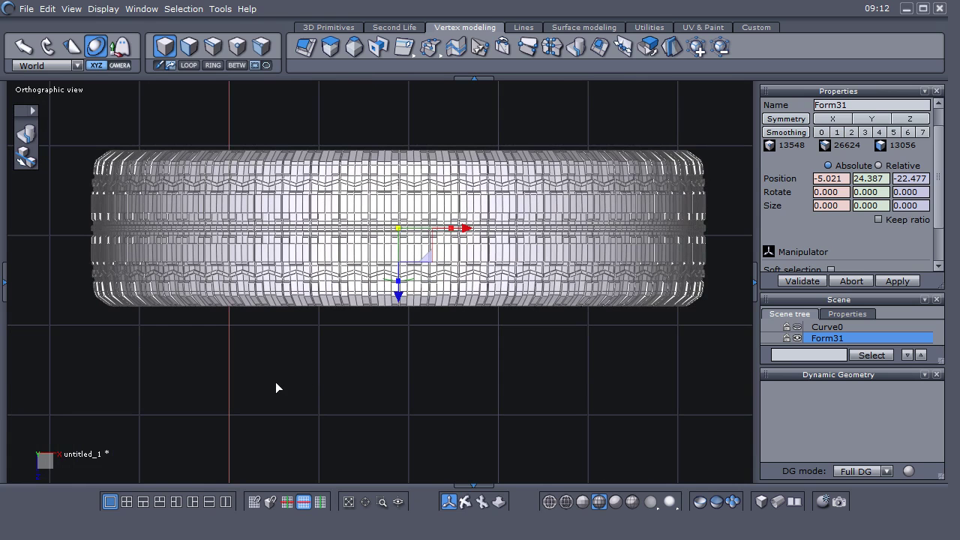
{"action": "left_click", "coordinate": [549, 502]}
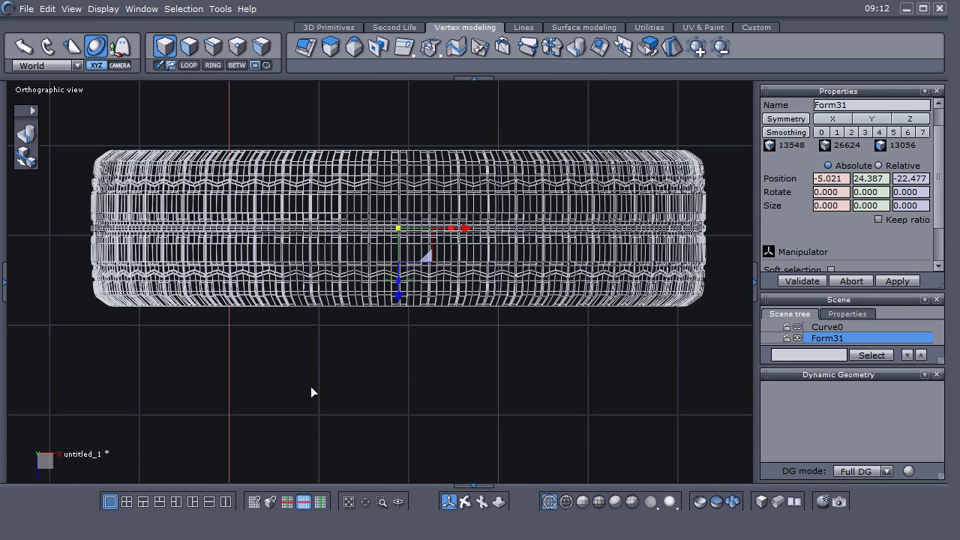
{"action": "left_click", "coordinate": [599, 502]}
{"action": "middle_click_drag", "start_coordinate": [352, 395], "coordinate": [340, 398]}
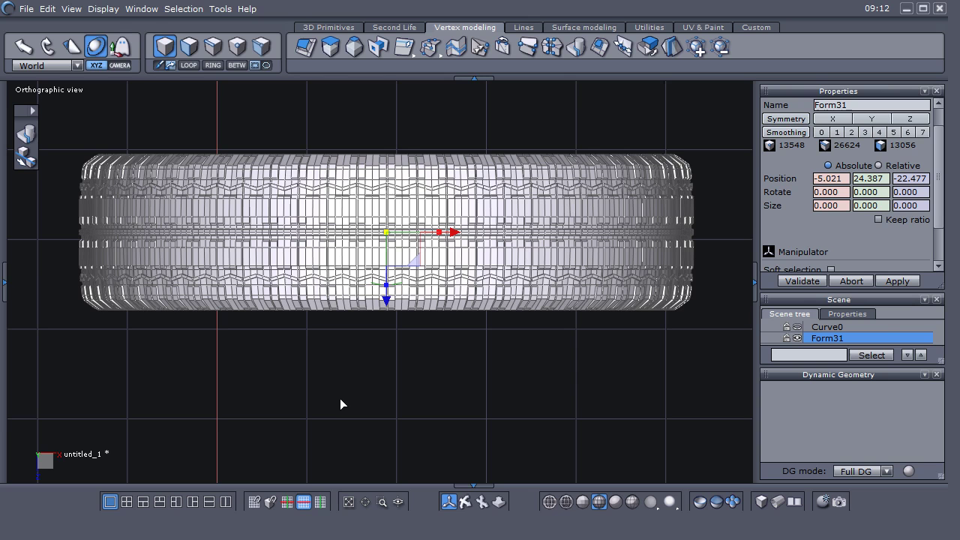
Step: In point selection with wireframe display, select all points on the front half of the ring's width
{"action": "right_click", "coordinate": [350, 384]}
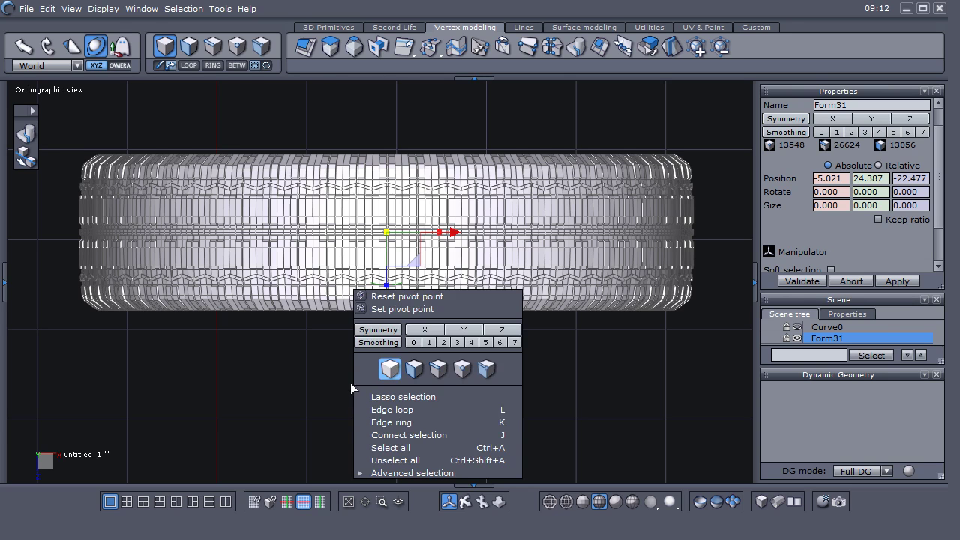
{"action": "key", "text": "ctrl+a"}
{"action": "left_click", "coordinate": [448, 393]}
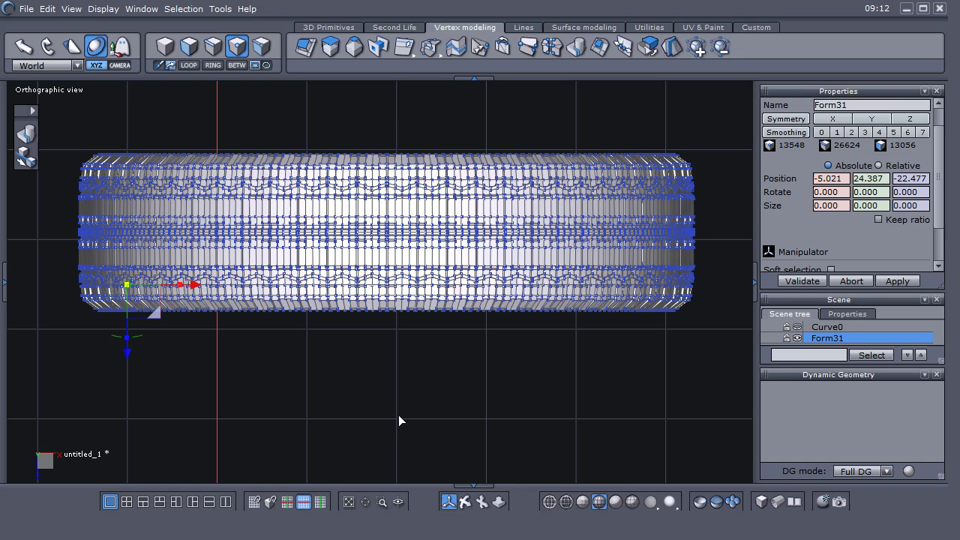
{"action": "left_click", "coordinate": [549, 501]}
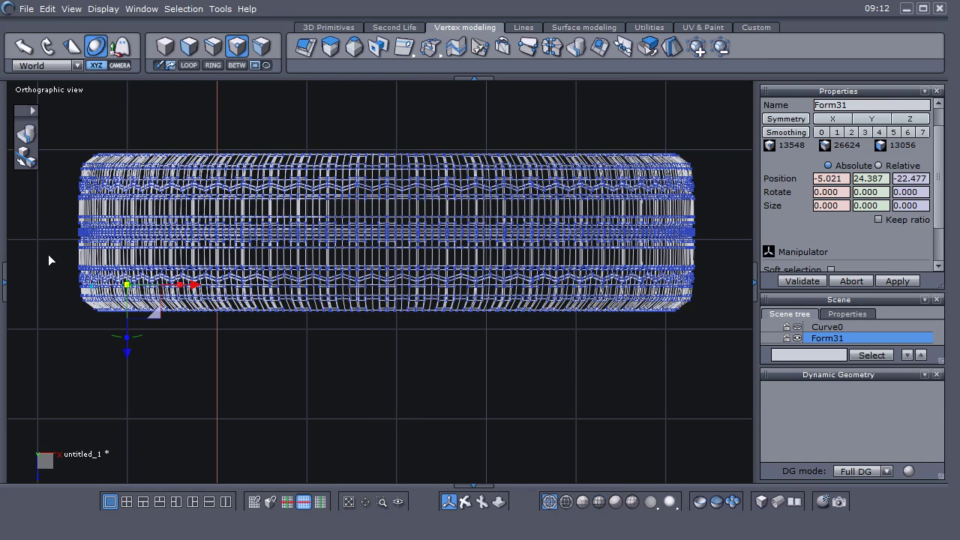
{"action": "left_click_drag", "start_coordinate": [29, 234], "coordinate": [718, 427]}
Step: Rotate the selected half of the tread slightly around the Z axis and restore the shaded display with edges
{"action": "middle_click_drag", "start_coordinate": [502, 430], "coordinate": [578, 317]}
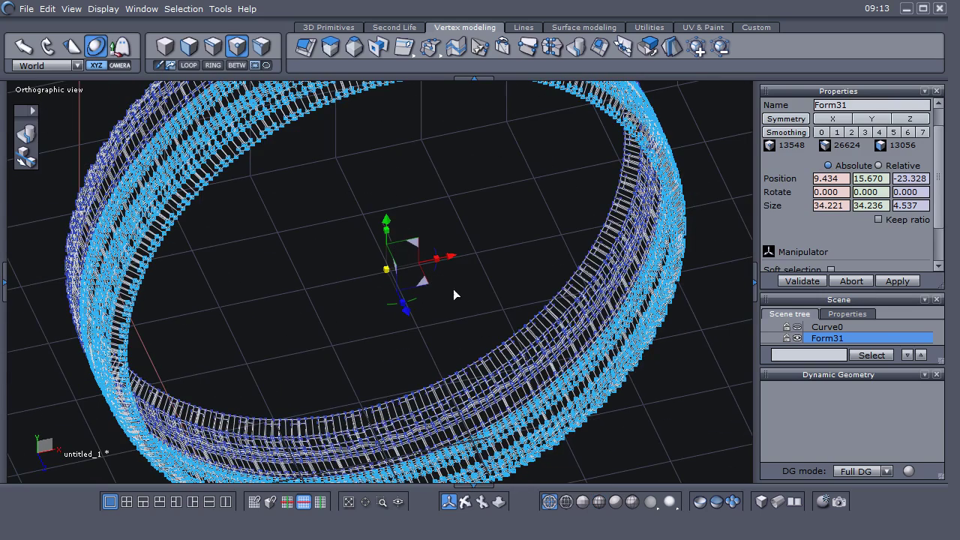
{"action": "left_click_drag", "start_coordinate": [437, 248], "coordinate": [439, 250]}
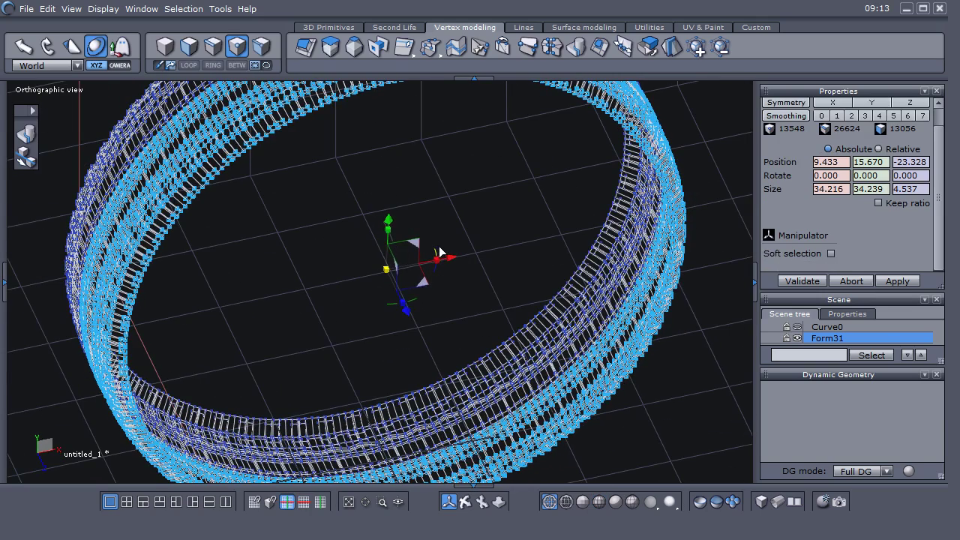
{"action": "left_click", "coordinate": [599, 501]}
{"action": "right_click", "coordinate": [592, 390]}
{"action": "left_click", "coordinate": [630, 368]}
Step: Clear the point selection and return to object selection to view the whole ring at an angle
{"action": "middle_click_drag", "start_coordinate": [427, 274], "coordinate": [391, 292]}
{"action": "key", "text": "F4"}
{"action": "left_click", "coordinate": [309, 349]}
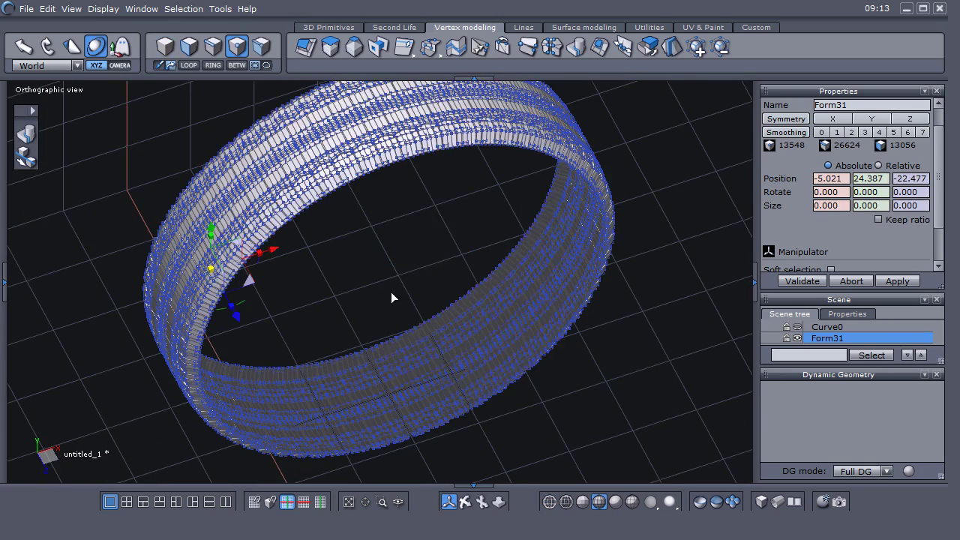
{"action": "right_click", "coordinate": [399, 291]}
{"action": "left_click", "coordinate": [430, 275]}
{"action": "middle_click_drag", "start_coordinate": [512, 318], "coordinate": [380, 293]}
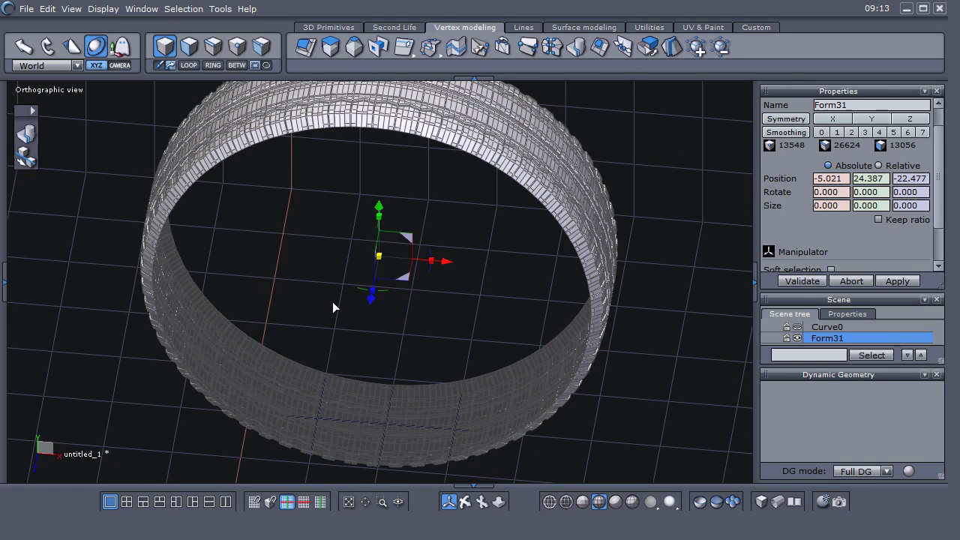